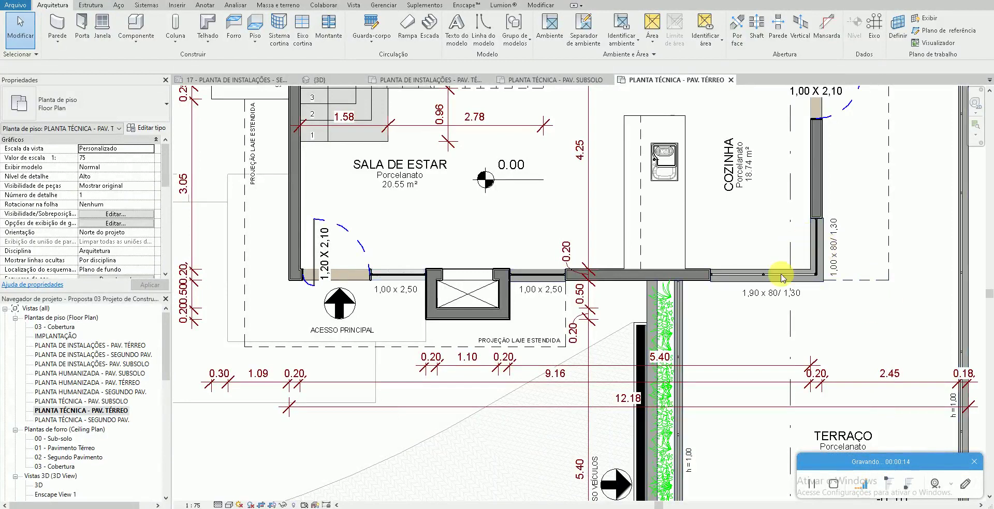
# - Center the Terraço in the plan, check the railing by the vehicle access, and switch to 3D
pyautogui.moveTo(779, 293); pyautogui.dragTo(765, 228, button='middle')
pyautogui.moveTo(775, 315); pyautogui.dragTo(701, 187, button='middle')
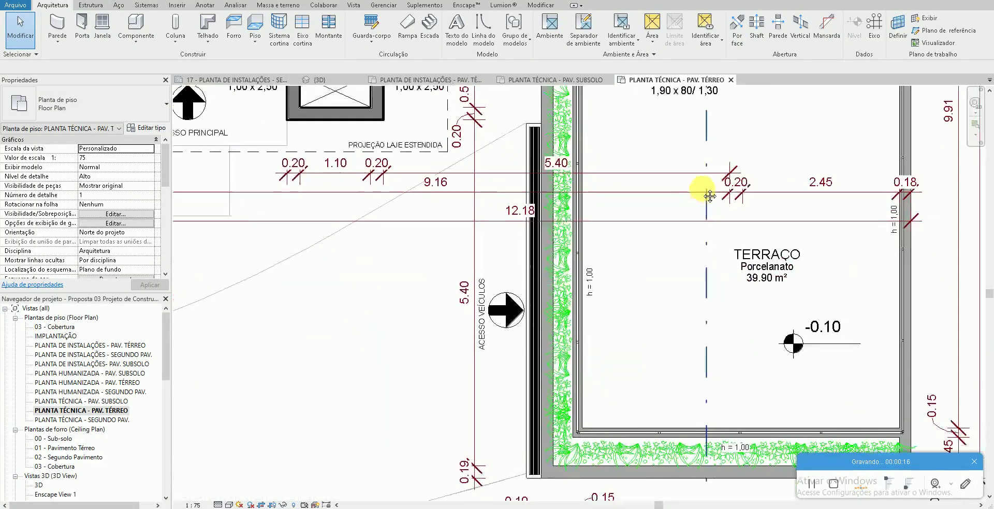
pyautogui.moveTo(725, 277); pyautogui.dragTo(699, 224, button='middle')
pyautogui.scroll(3, 663, 245)
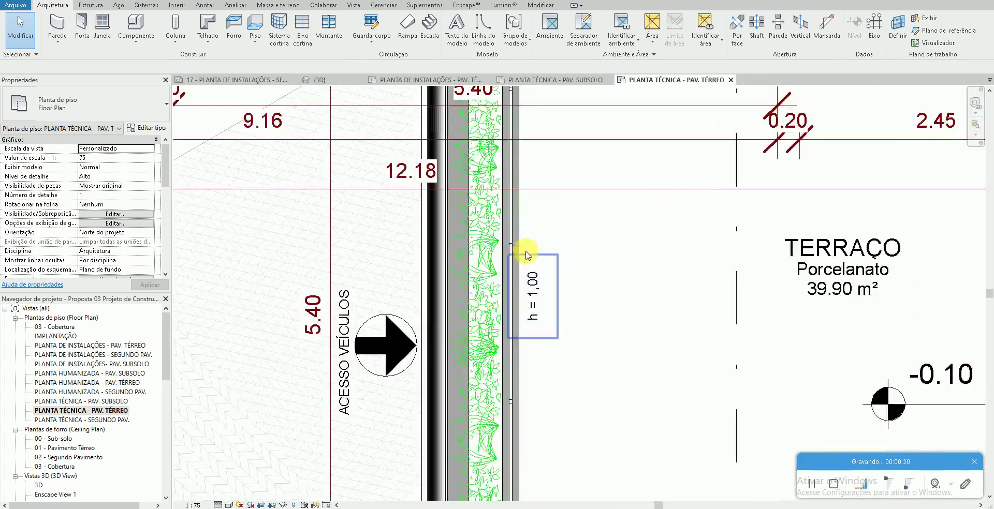
pyautogui.click(523, 254)
pyautogui.press('Escape')
pyautogui.click(319, 79)
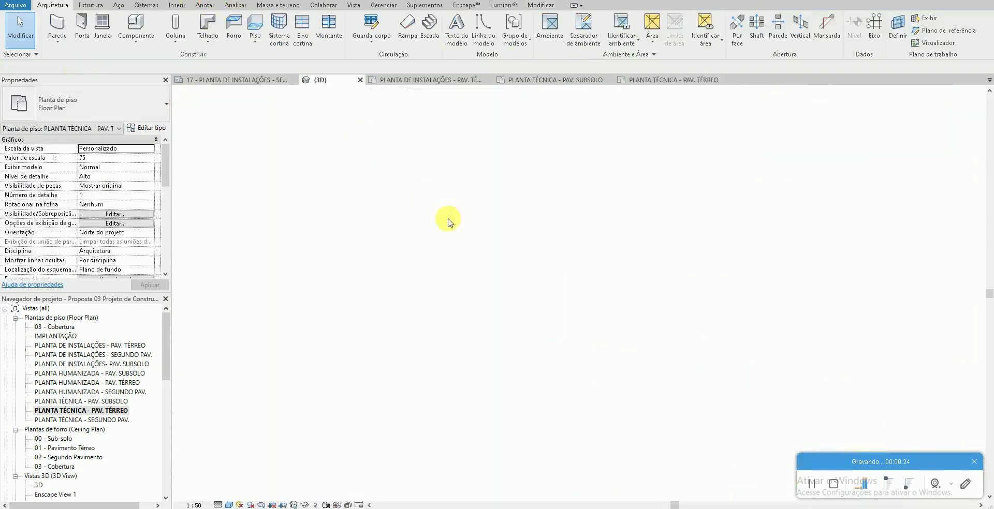
# - Select the roof-terrace floor and open Piso Porcelanato's layers to edit the _Porcelanato finish material
pyautogui.scroll(-2, 539, 324)
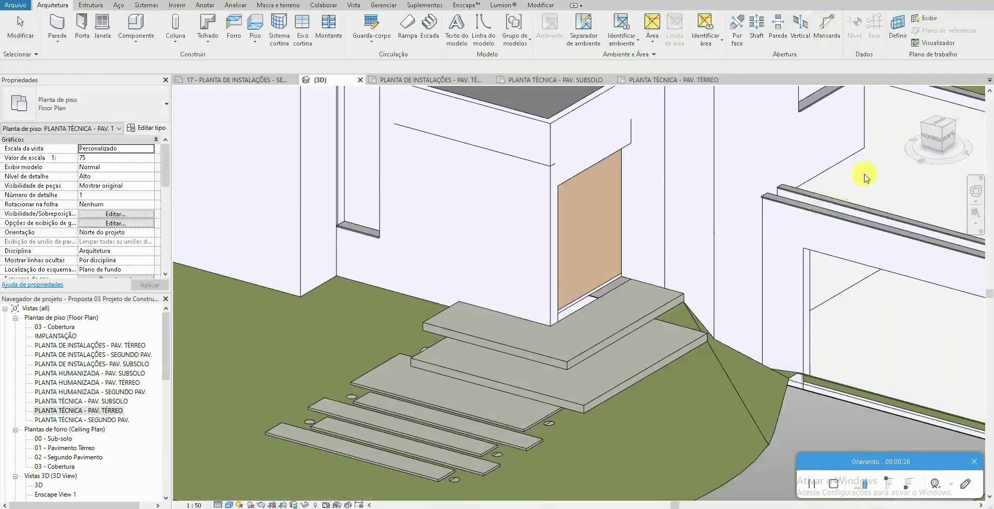
pyautogui.scroll(2, 728, 226)
pyautogui.scroll(1, 805, 195)
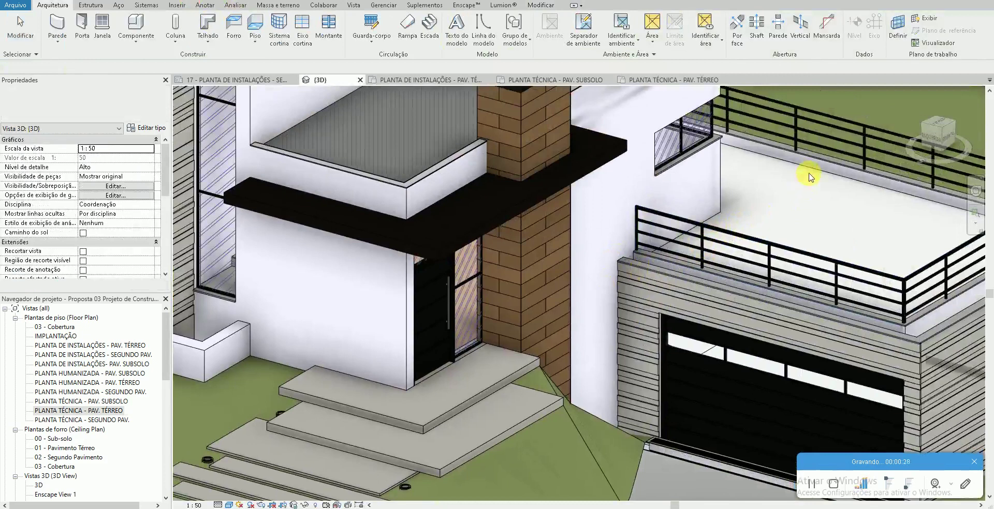
pyautogui.click(786, 202)
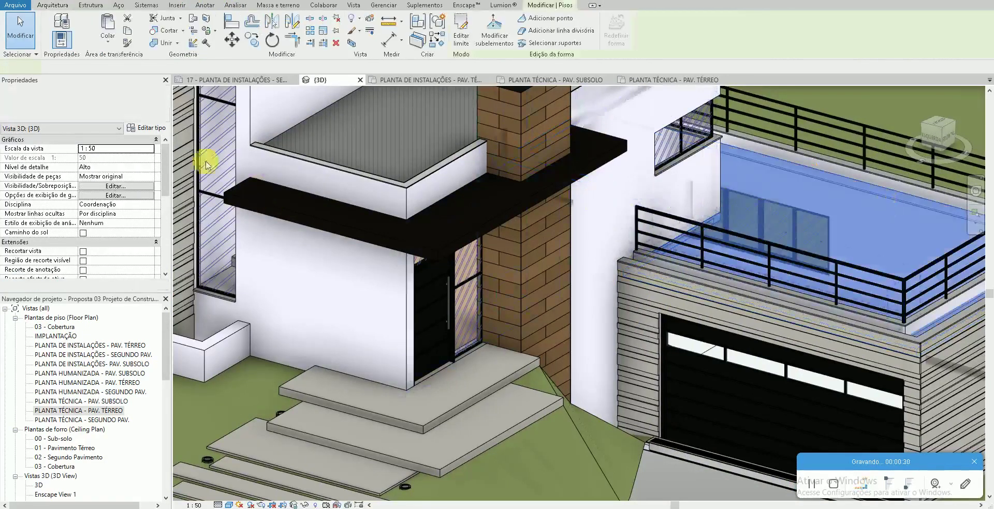
pyautogui.click(152, 129)
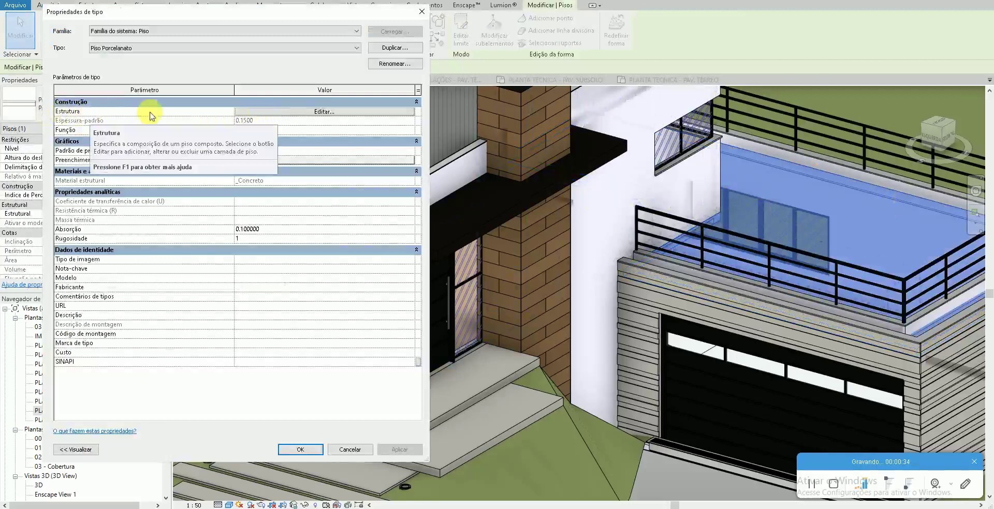
pyautogui.click(299, 112)
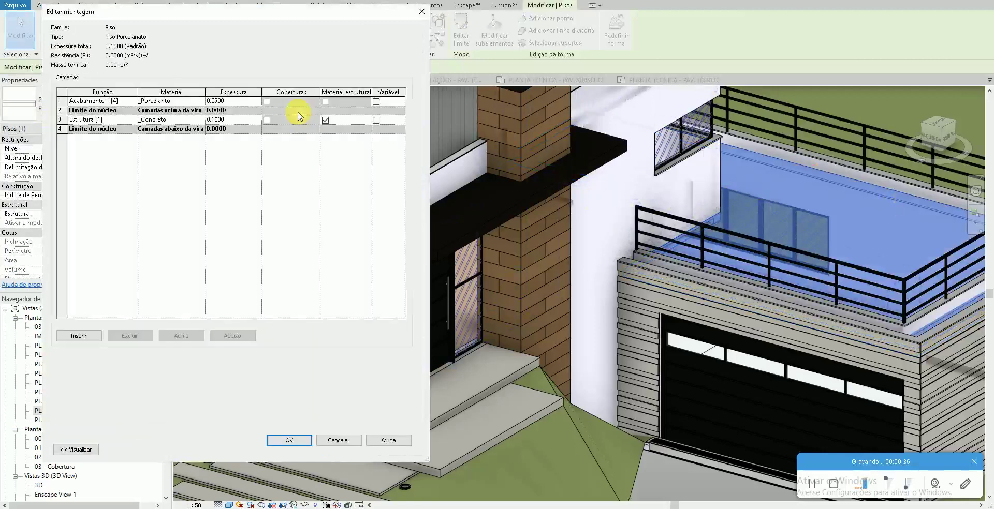
pyautogui.click(60, 102)
pyautogui.click(200, 100)
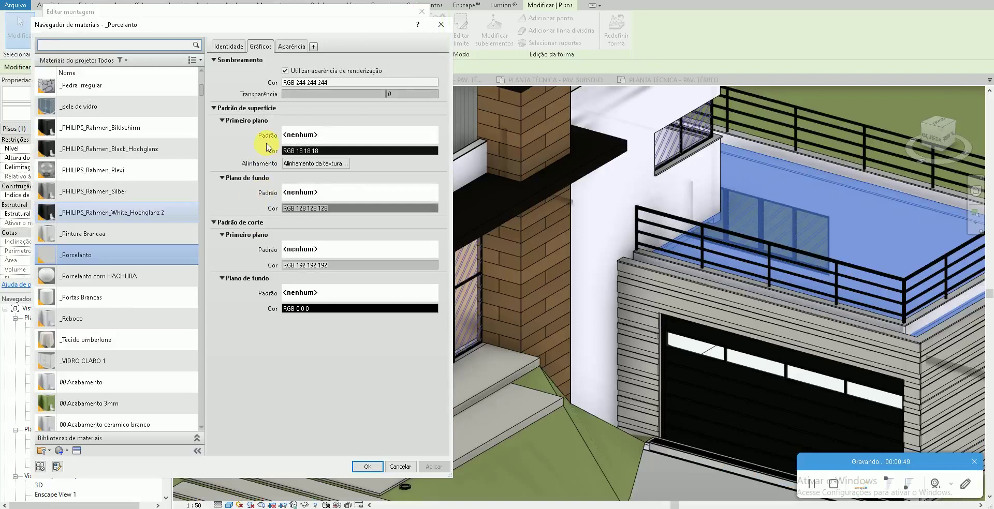
# - Bring up the fill pattern choices for the _Porcelanato surface foreground pattern
pyautogui.click(297, 135)
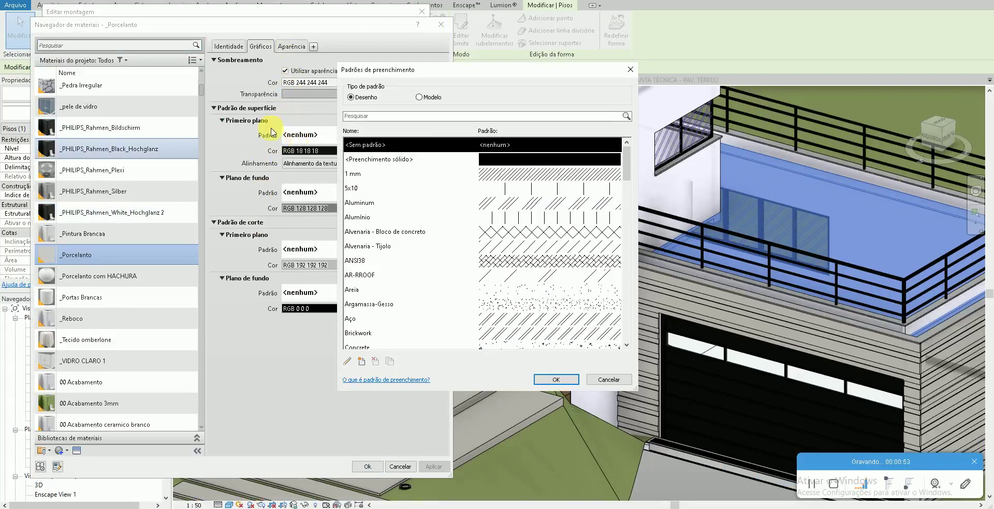
pyautogui.press('Escape')
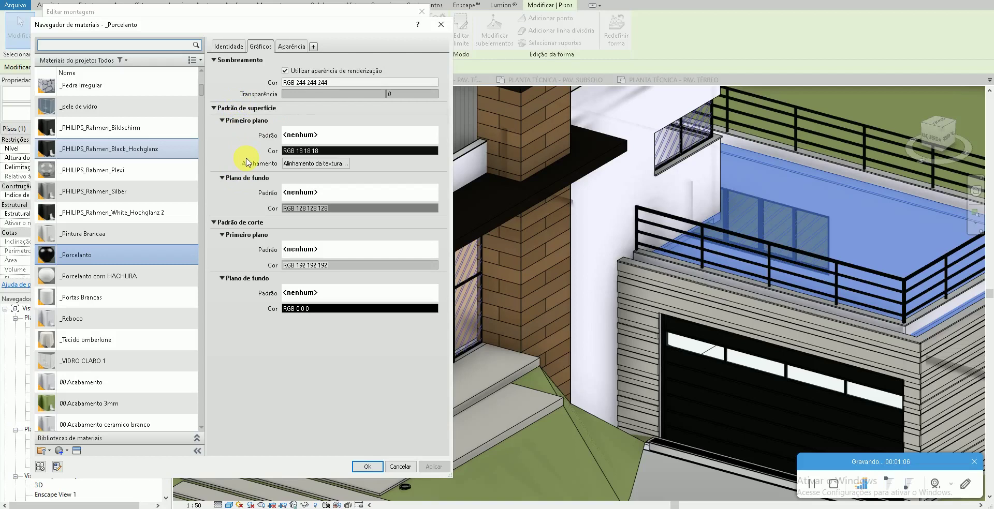
pyautogui.click(311, 135)
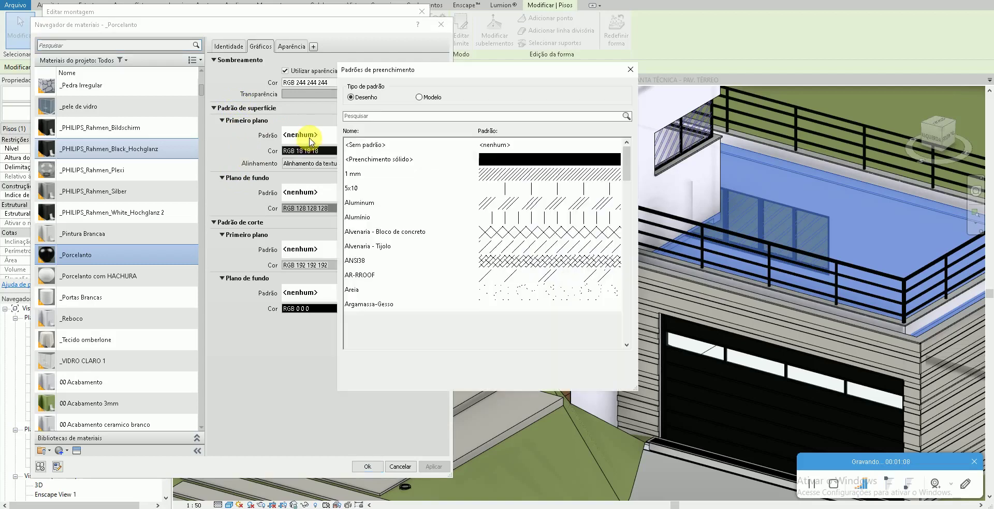
# - Switch to model patterns and set 50x50 as the _Porcelanato surface pattern
pyautogui.click(419, 98)
pyautogui.scroll(-3, 407, 207)
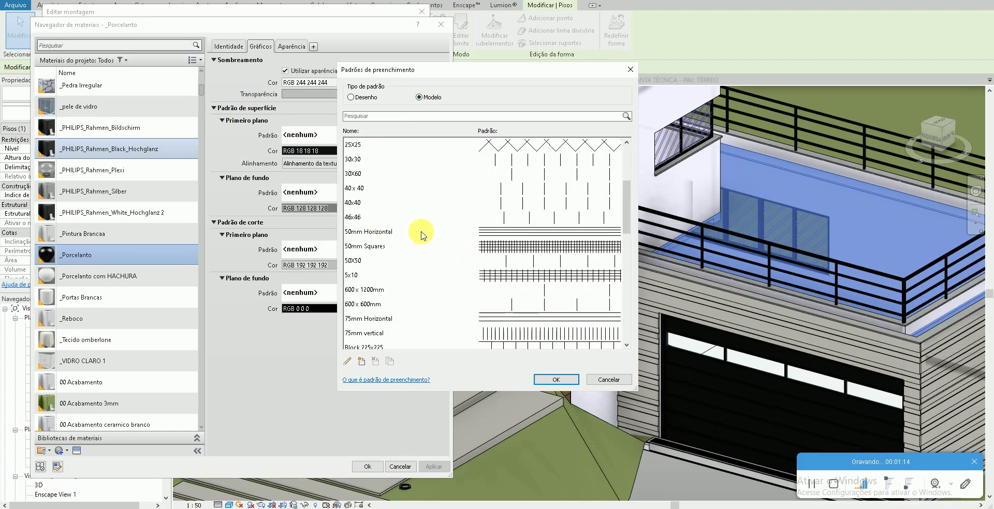
pyautogui.scroll(-1, 382, 219)
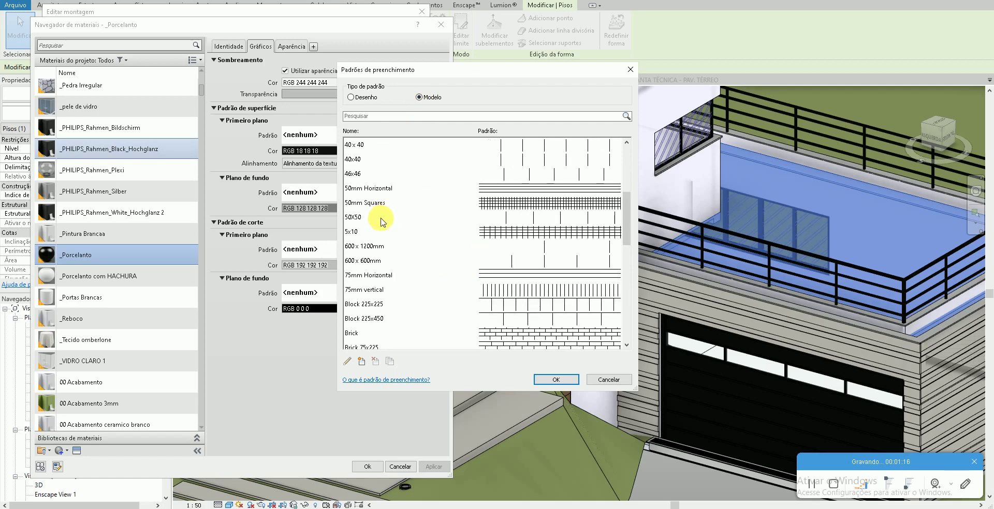
pyautogui.scroll(-1, 400, 225)
pyautogui.scroll(-4, 406, 231)
pyautogui.scroll(-5, 406, 236)
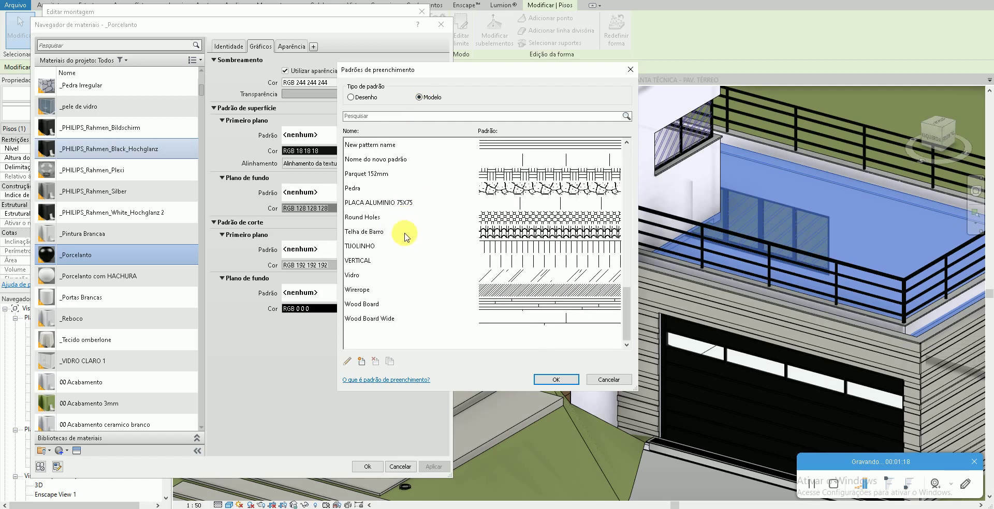
pyautogui.scroll(5, 414, 235)
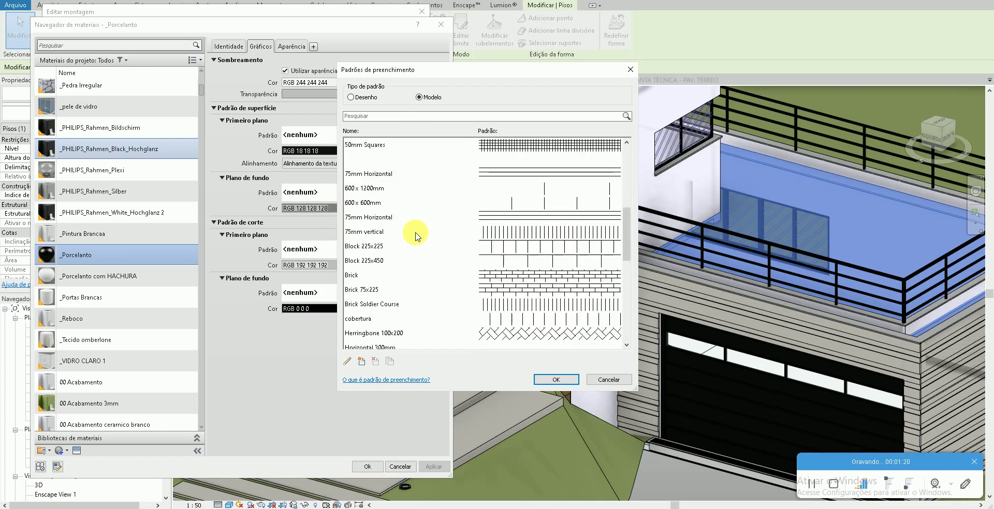
pyautogui.scroll(5, 416, 236)
pyautogui.scroll(-2, 416, 236)
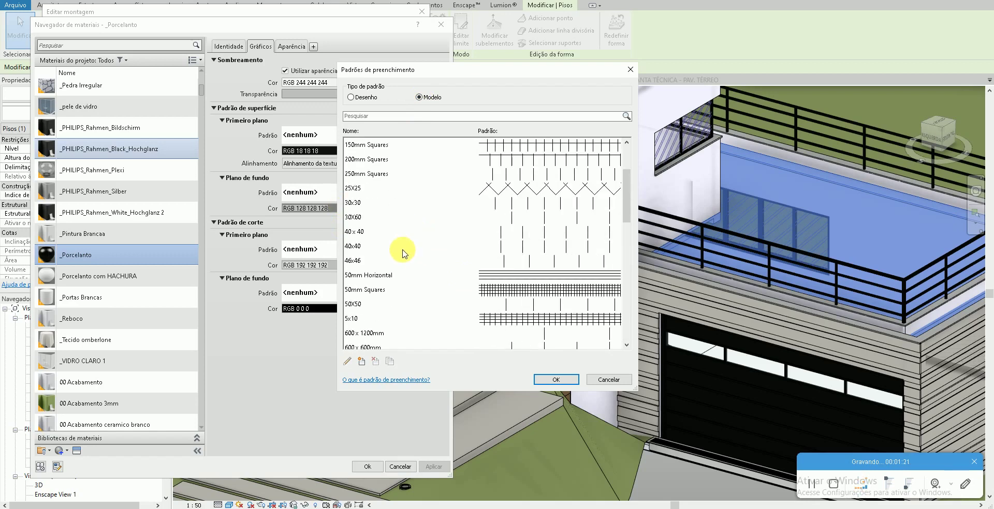
pyautogui.click(382, 305)
pyautogui.click(540, 383)
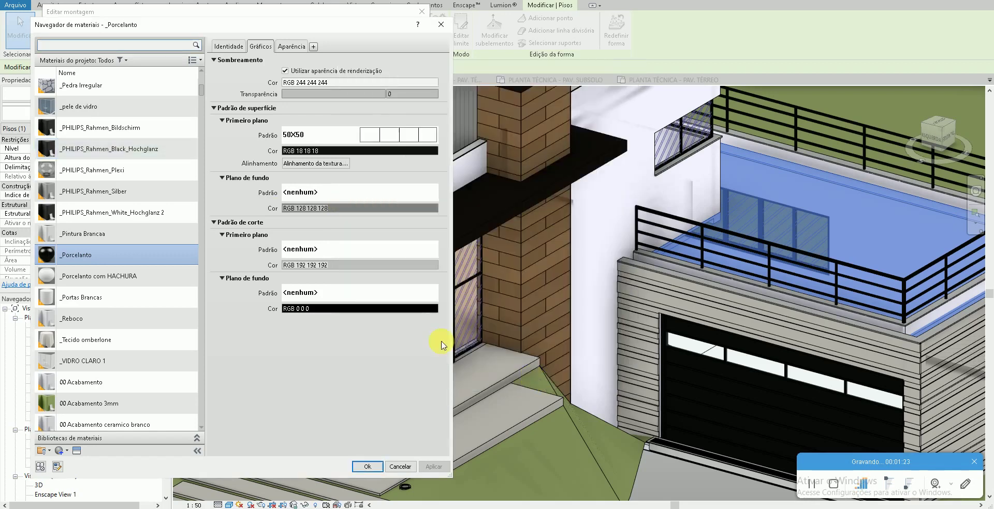
# - Replace it with the 600 x 600mm surface pattern and apply the material change
pyautogui.click(318, 136)
pyautogui.scroll(-2, 413, 188)
pyautogui.doubleClick(389, 186)
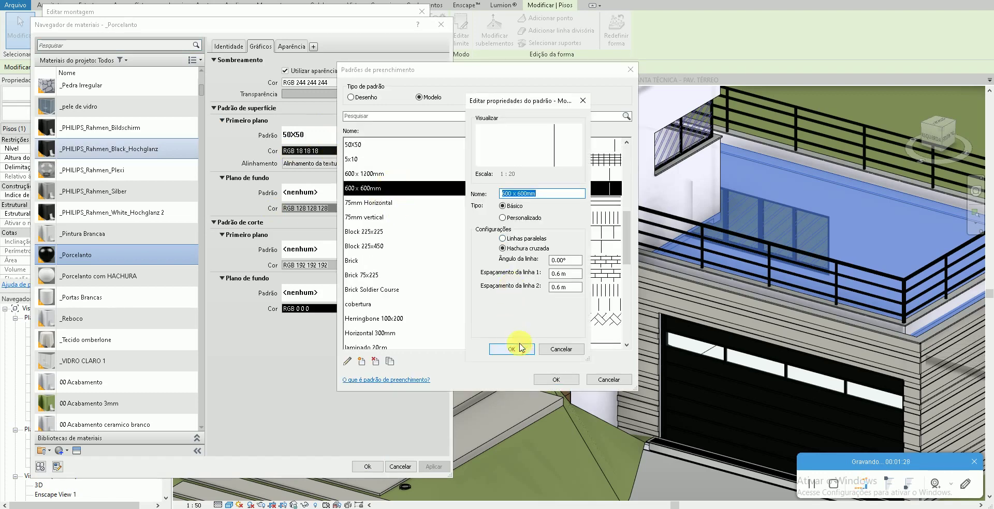
pyautogui.click(511, 349)
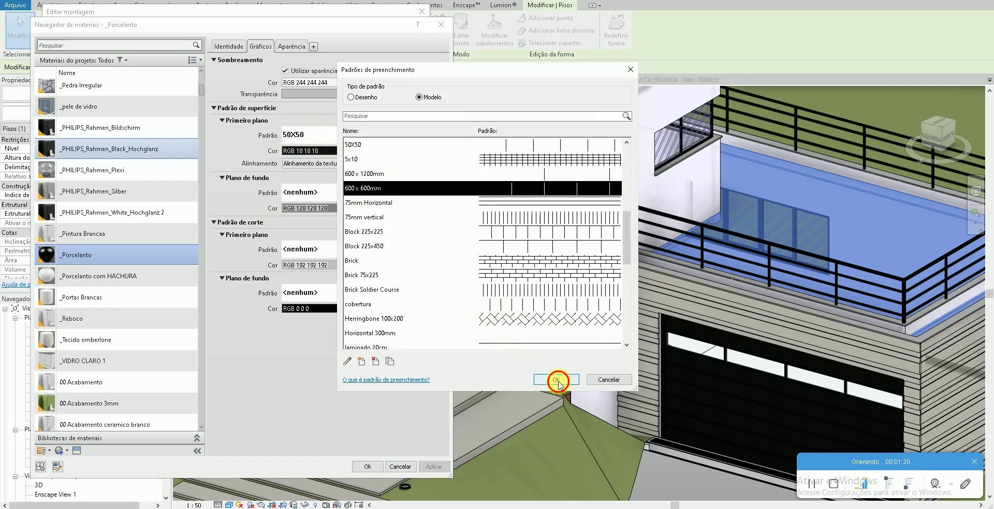
pyautogui.click(556, 379)
pyautogui.click(419, 466)
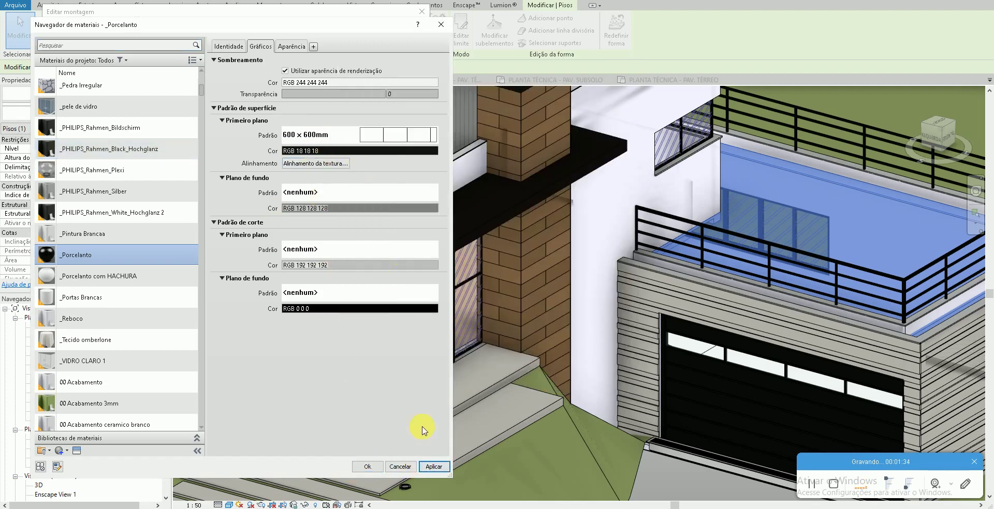
pyautogui.click(368, 466)
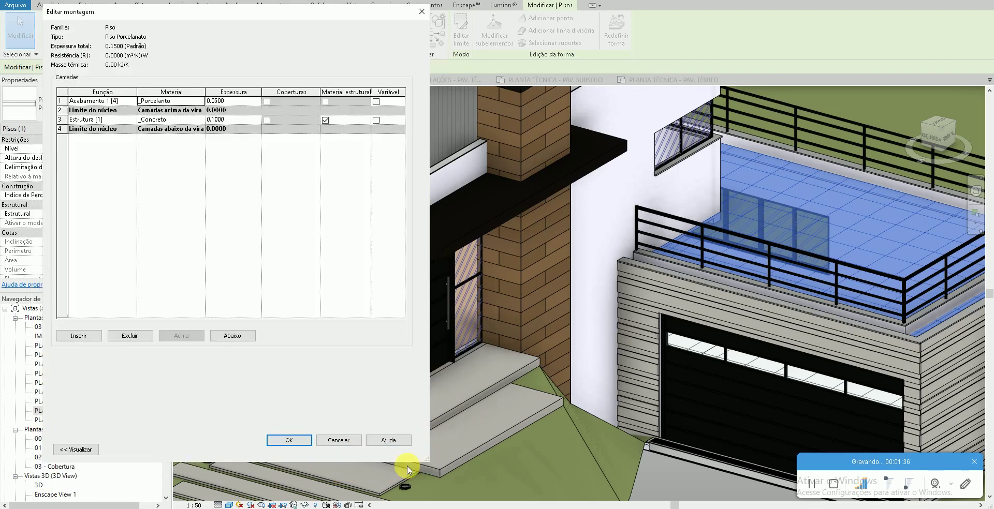
# - Accept Editar montagem and Propriedades de tipo, then reopen PLANTA TÉCNICA - PAV. TÉRREO from the Project Browser
pyautogui.click(295, 441)
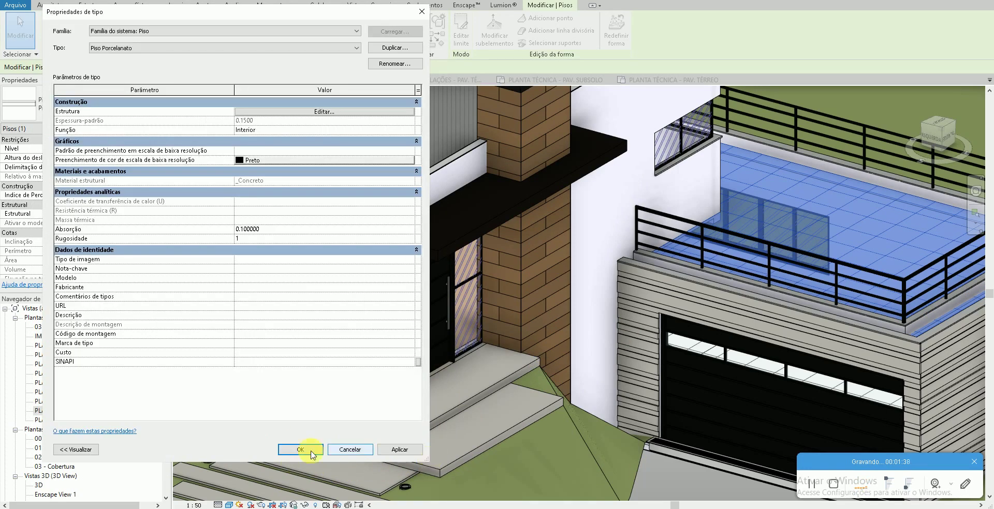
pyautogui.click(299, 450)
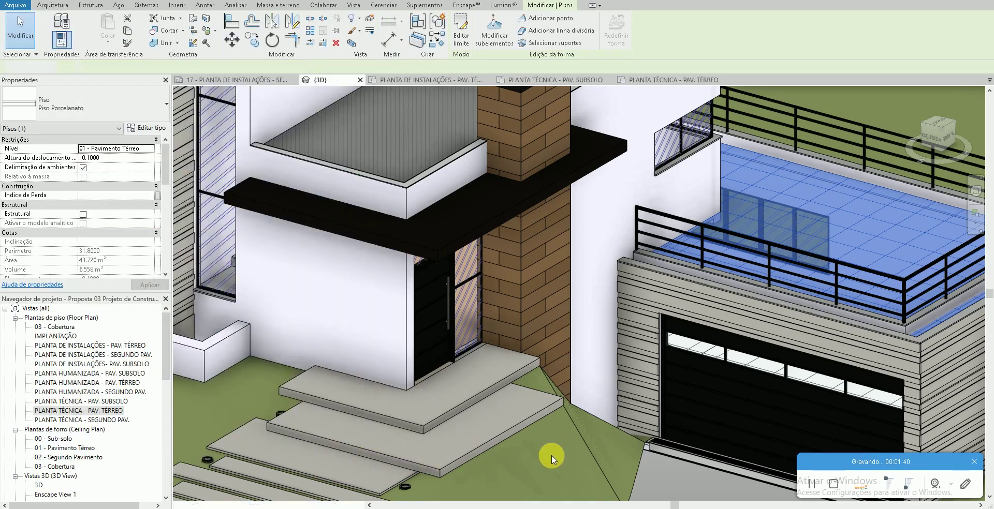
pyautogui.press('Escape')
pyautogui.scroll(2, 849, 210)
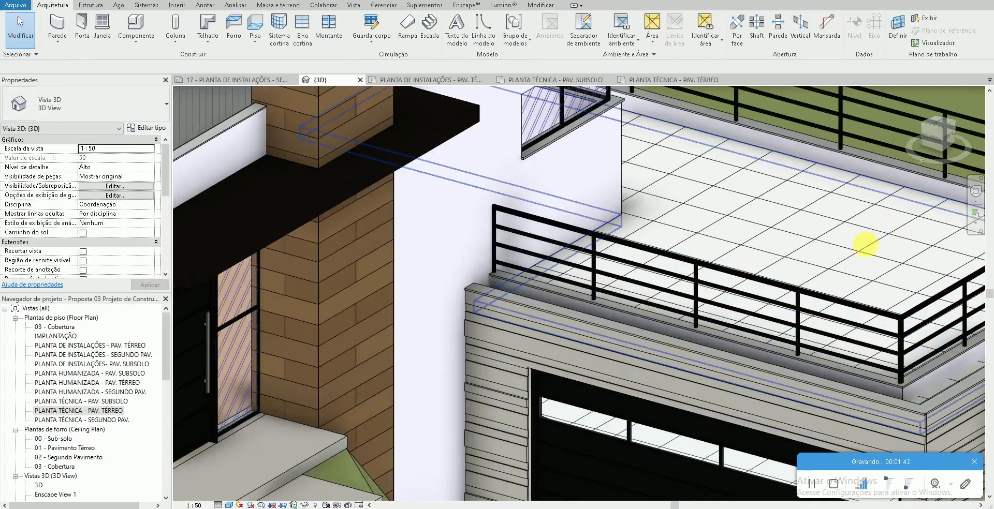
pyautogui.scroll(2, 849, 280)
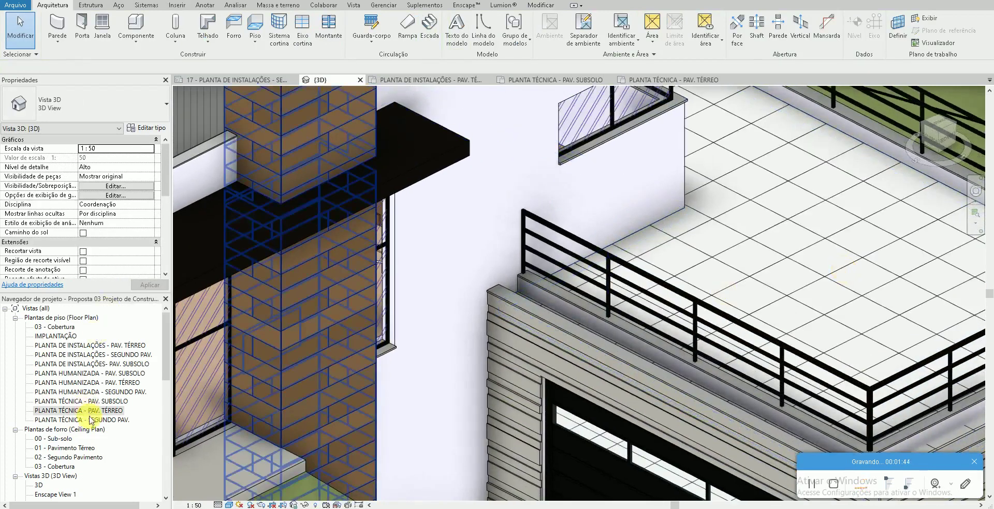
pyautogui.click(89, 411)
pyautogui.doubleClick(89, 411)
pyautogui.scroll(-2, 429, 332)
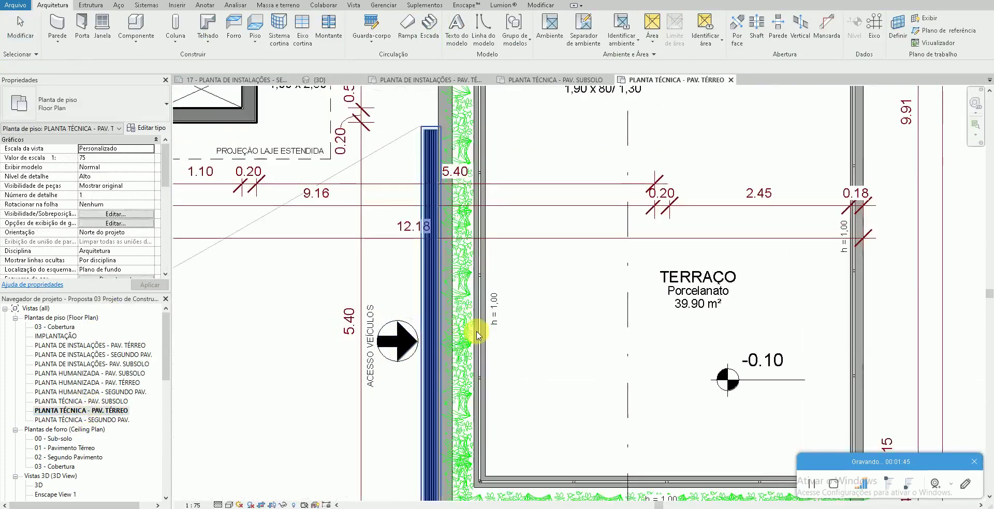
# - Zoom to the kitchen area and select the 43.720 m² Piso Porcelanato floor for type editing
pyautogui.scroll(-2, 496, 331)
pyautogui.moveTo(581, 295); pyautogui.dragTo(592, 412, button='middle')
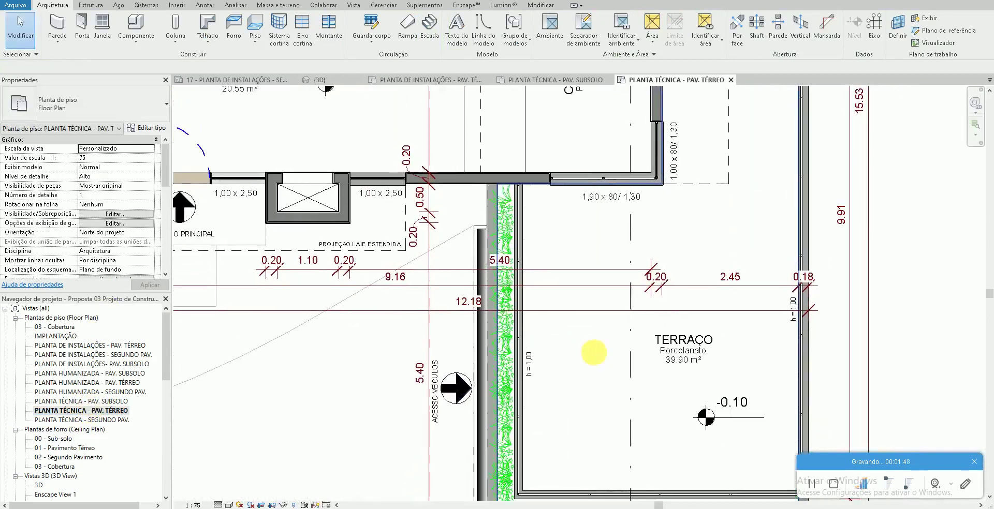
pyautogui.scroll(2, 561, 224)
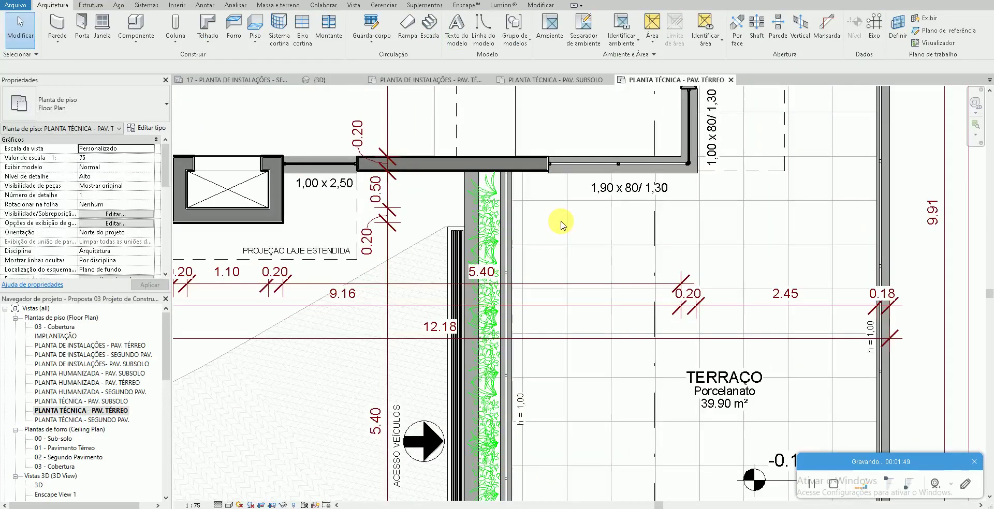
pyautogui.moveTo(562, 224); pyautogui.dragTo(587, 341, button='middle')
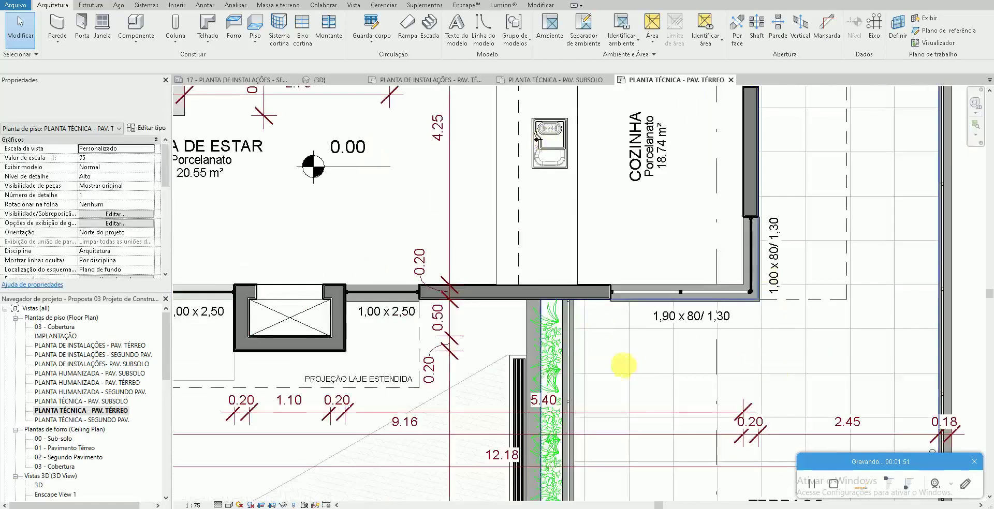
pyautogui.scroll(2, 586, 337)
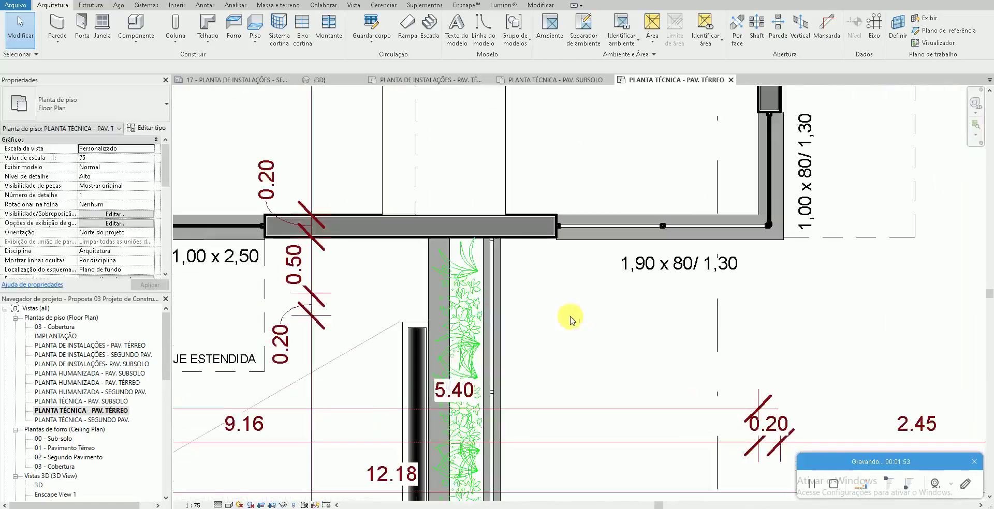
pyautogui.click(572, 283)
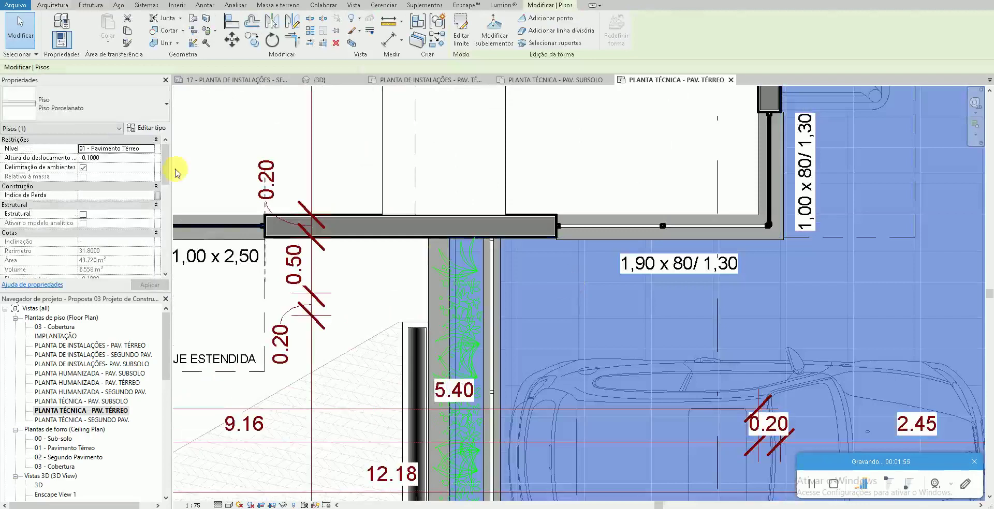
pyautogui.click(145, 128)
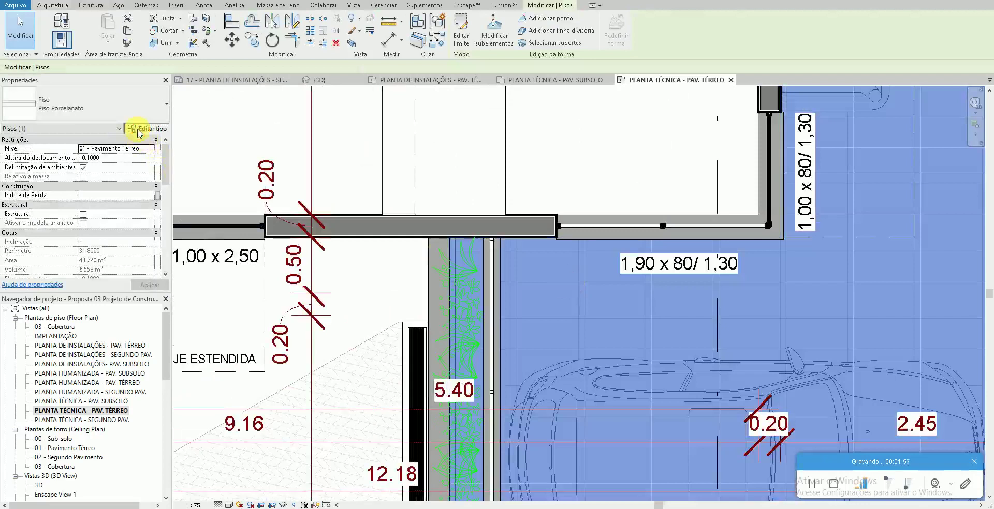
# - Open the floor's layer structure and the _Porcelanato finish material in the Material Browser
pyautogui.click(259, 112)
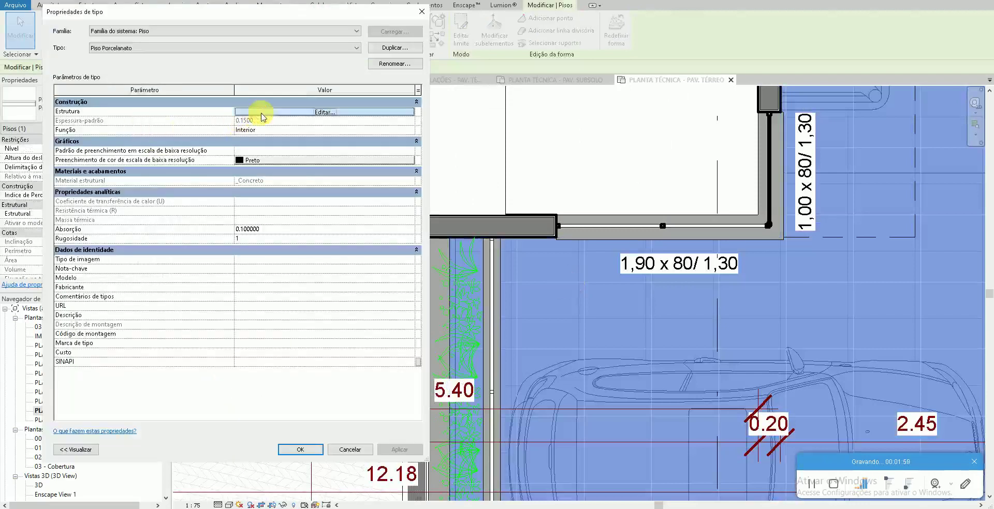
pyautogui.click(199, 101)
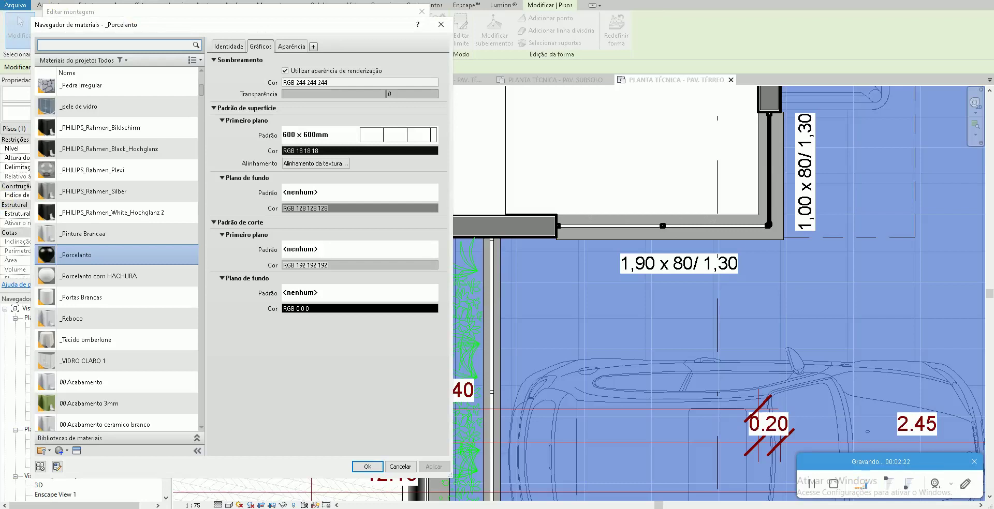
# - Set the _Porcelanato surface foreground pattern colour to grey RGB 128 128 128
pyautogui.click(321, 151)
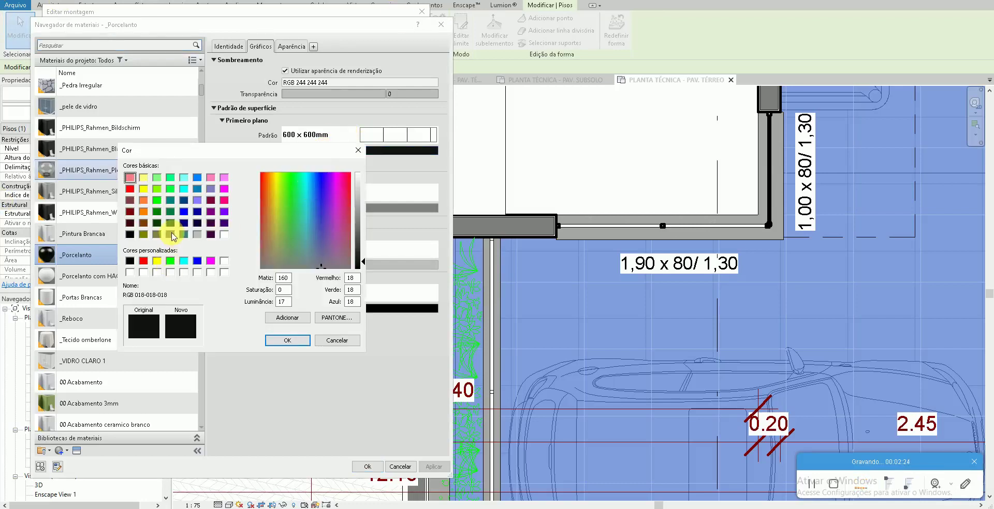
pyautogui.click(171, 234)
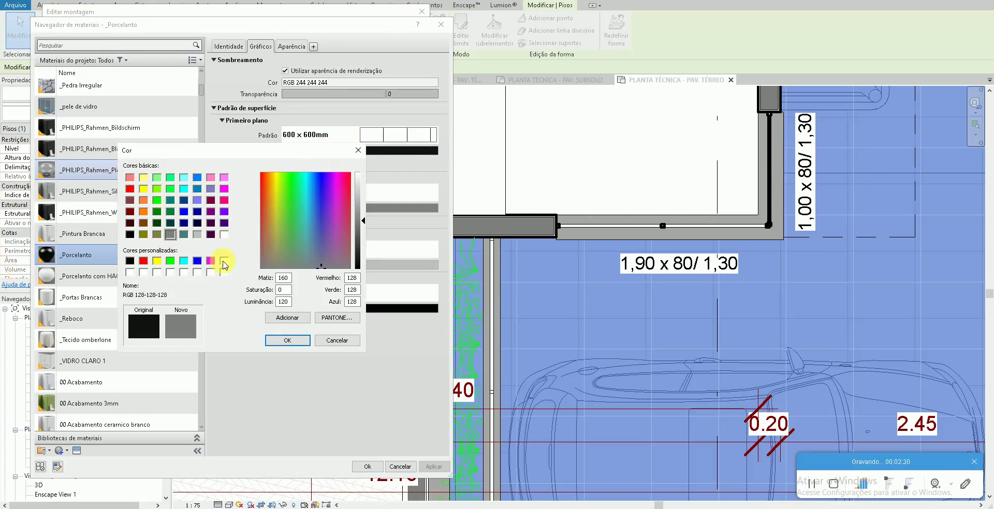
pyautogui.click(288, 340)
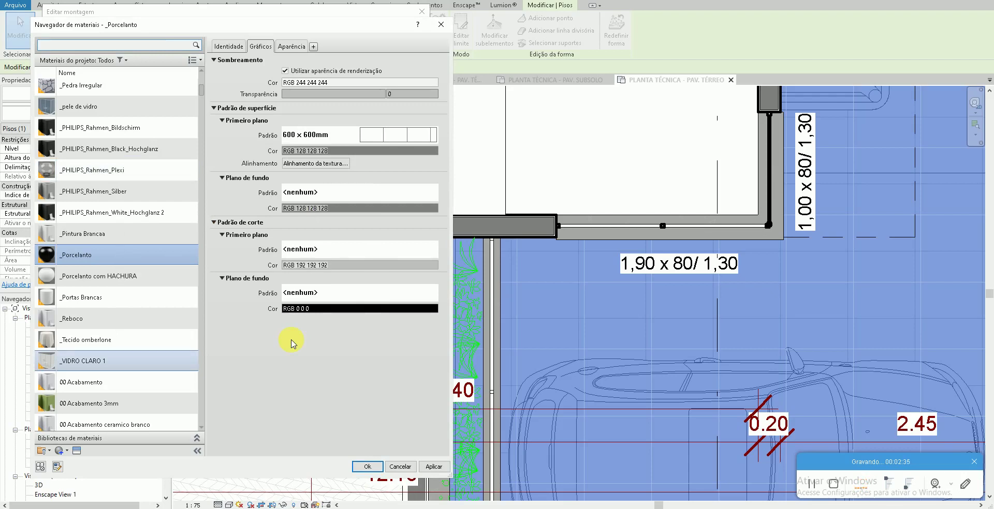
pyautogui.click(302, 194)
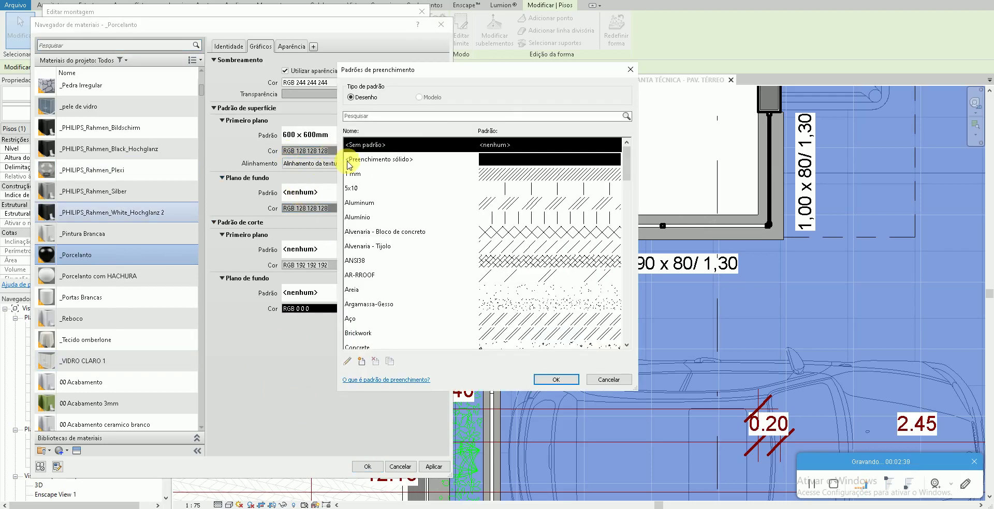
# - Give _Porcelanato a <Preenchimento sólido> surface background in light grey RGB 192 192 192
pyautogui.click(362, 159)
pyautogui.click(552, 378)
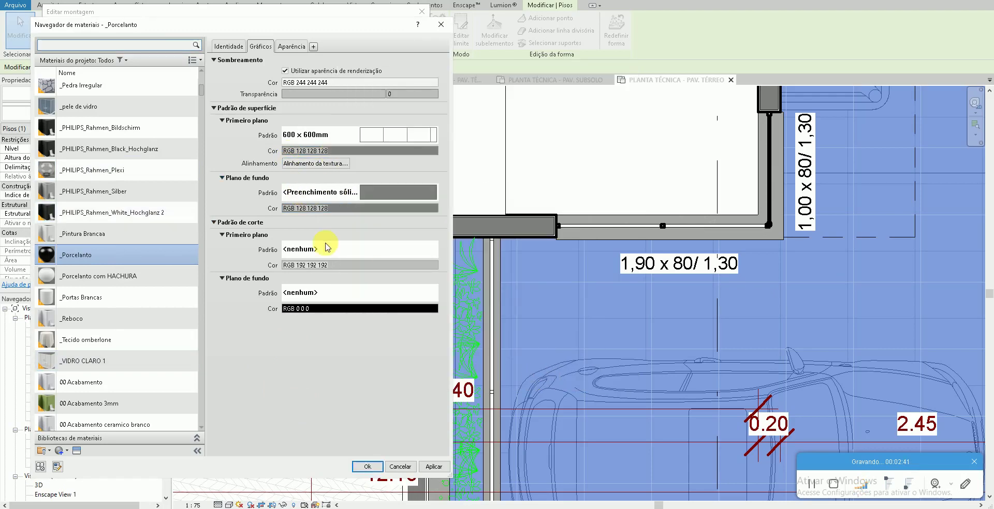
pyautogui.click(298, 212)
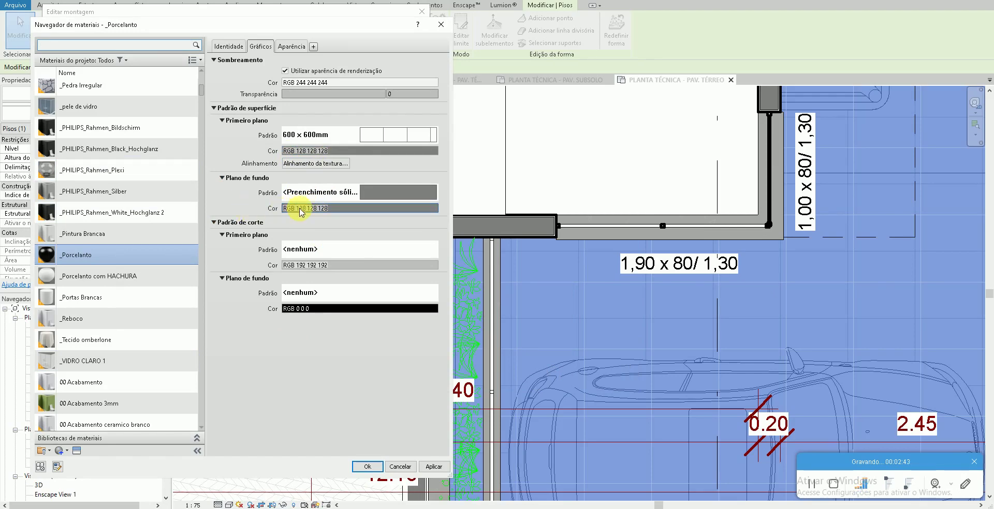
pyautogui.click(198, 236)
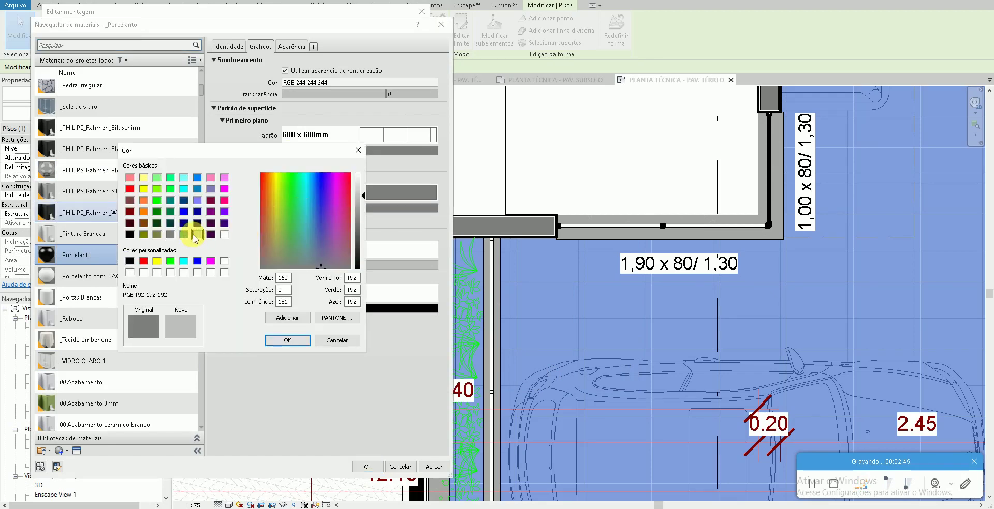
pyautogui.click(289, 342)
pyautogui.click(427, 466)
# - Close the Material Browser, layer editor and type properties, and deselect the floor
pyautogui.click(366, 469)
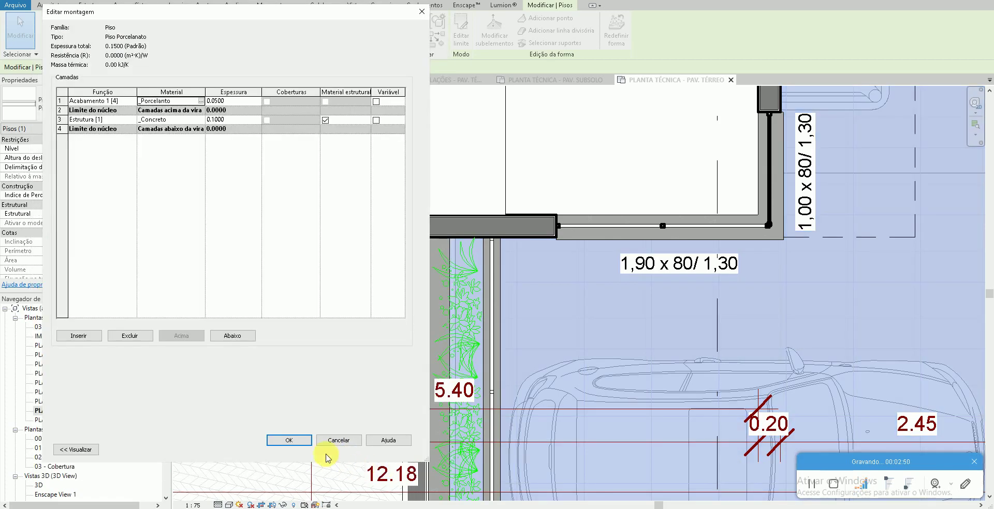
pyautogui.click(295, 444)
pyautogui.click(296, 448)
pyautogui.click(298, 452)
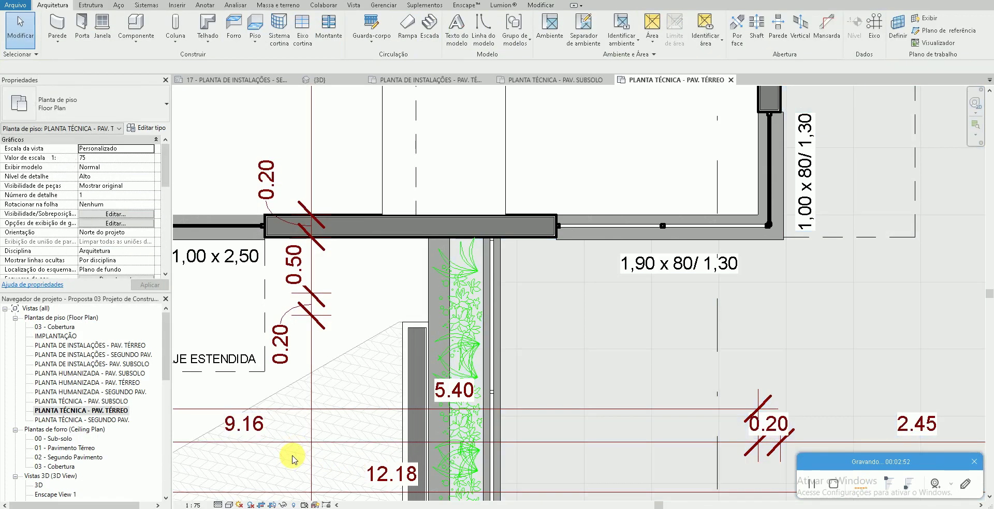
# - Zoom in and out around the 1,00 X 2,10 kitchen door to inspect it
pyautogui.scroll(-2, 539, 312)
pyautogui.scroll(-2, 606, 301)
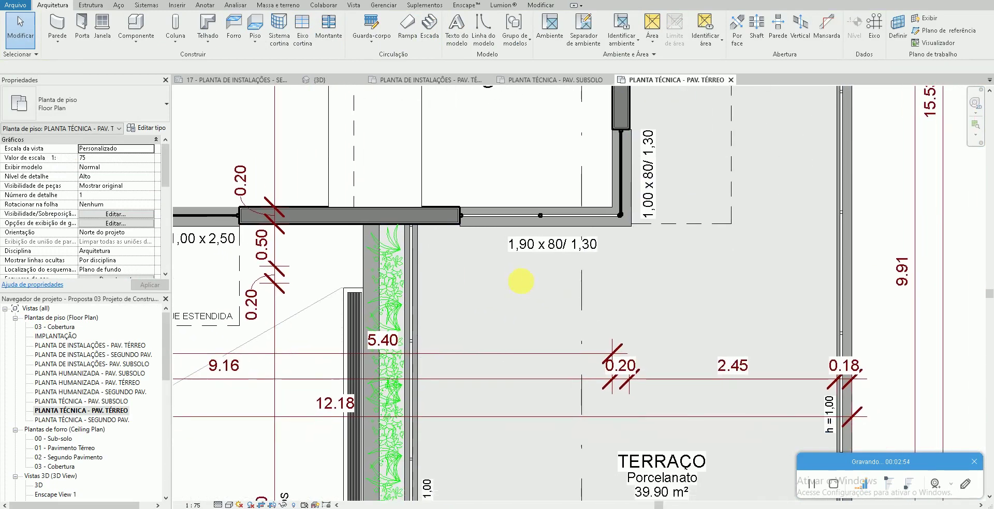
pyautogui.scroll(-2, 582, 284)
pyautogui.scroll(1, 686, 227)
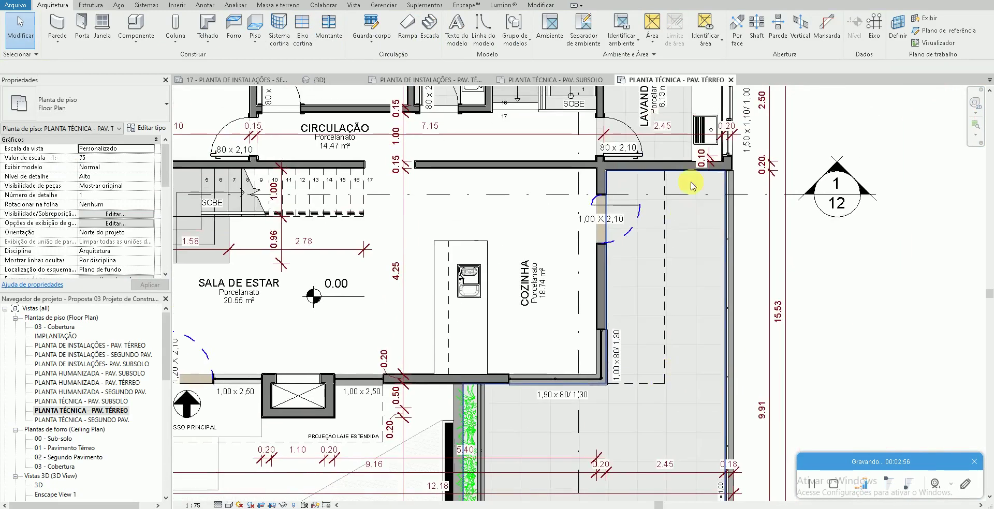
pyautogui.scroll(3, 730, 205)
pyautogui.scroll(2, 740, 171)
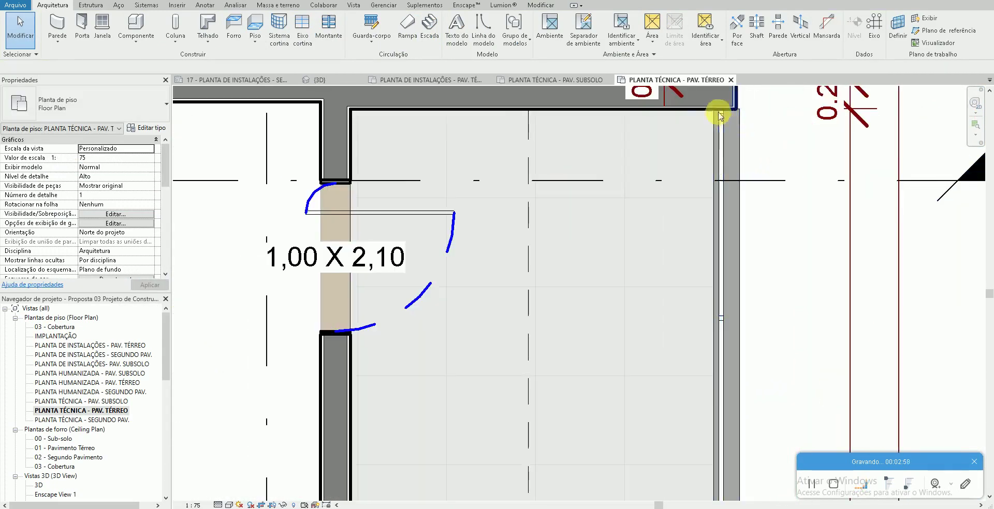
pyautogui.keyDown('ctrl'); pyautogui.scroll(2, 683, 149); pyautogui.keyUp('ctrl')
pyautogui.scroll(-1, 647, 167)
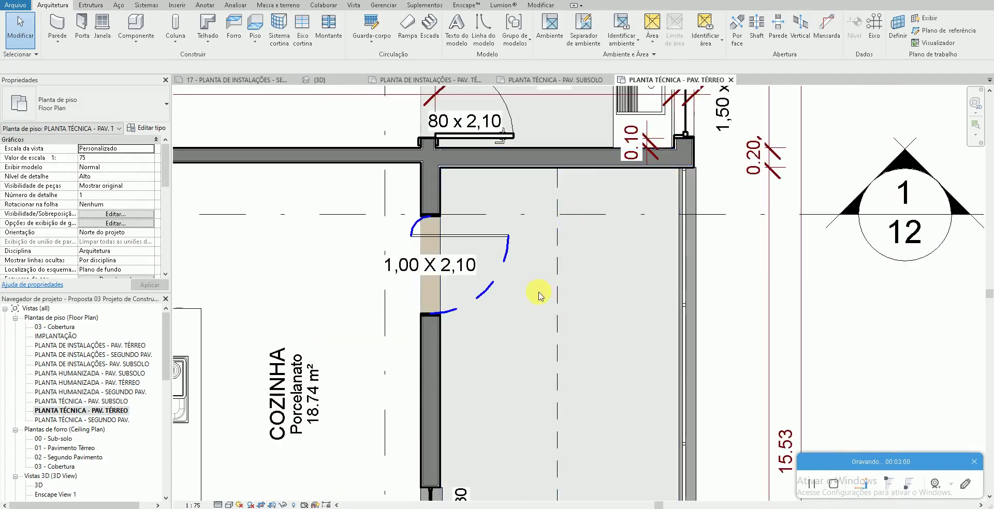
pyautogui.scroll(1, 526, 281)
pyautogui.scroll(1, 523, 280)
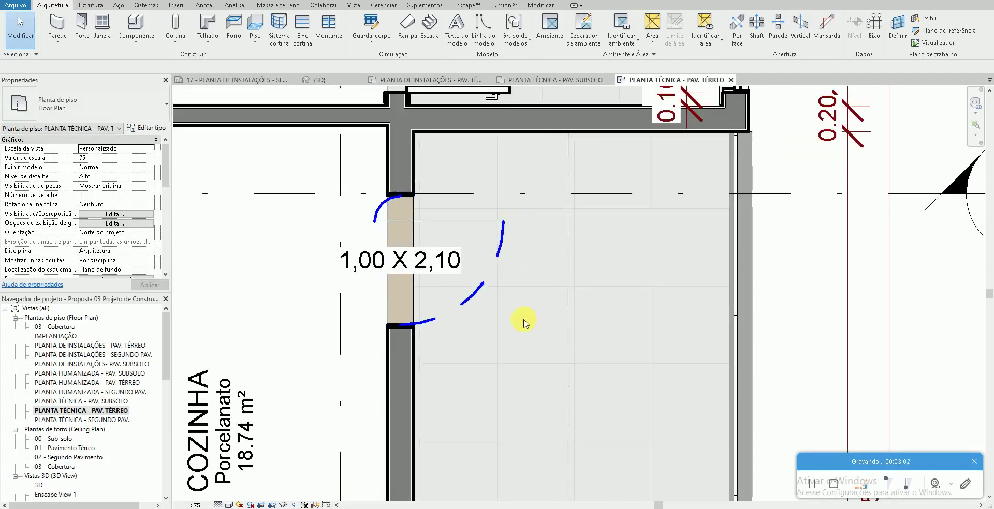
pyautogui.scroll(-2, 524, 323)
pyautogui.keyDown('ctrl'); pyautogui.scroll(-3, 506, 377); pyautogui.keyUp('ctrl')
pyautogui.scroll(1, 561, 297)
pyautogui.scroll(1, 568, 271)
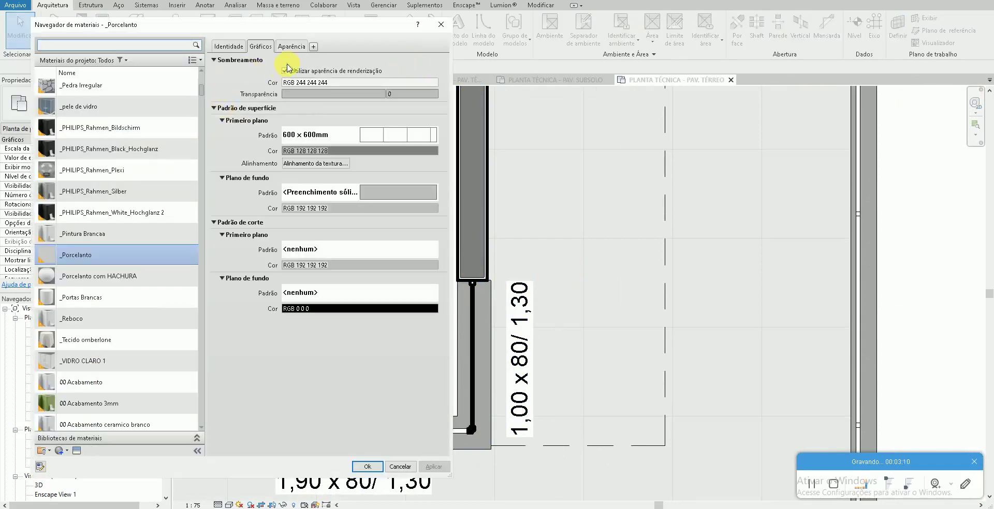
# - Rotate the 600 x 600mm surface pattern to a 45° line angle and close the Material Browser
pyautogui.click(312, 135)
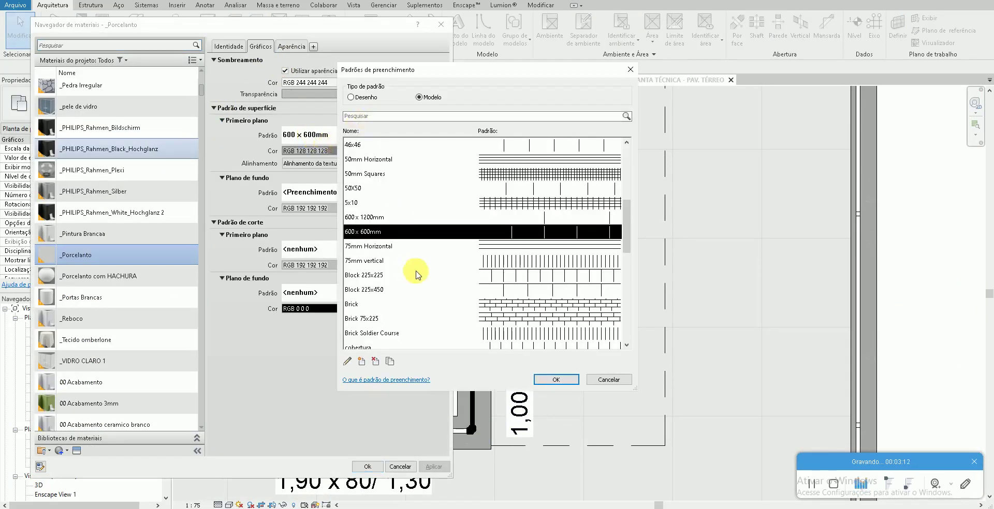
pyautogui.doubleClick(384, 236)
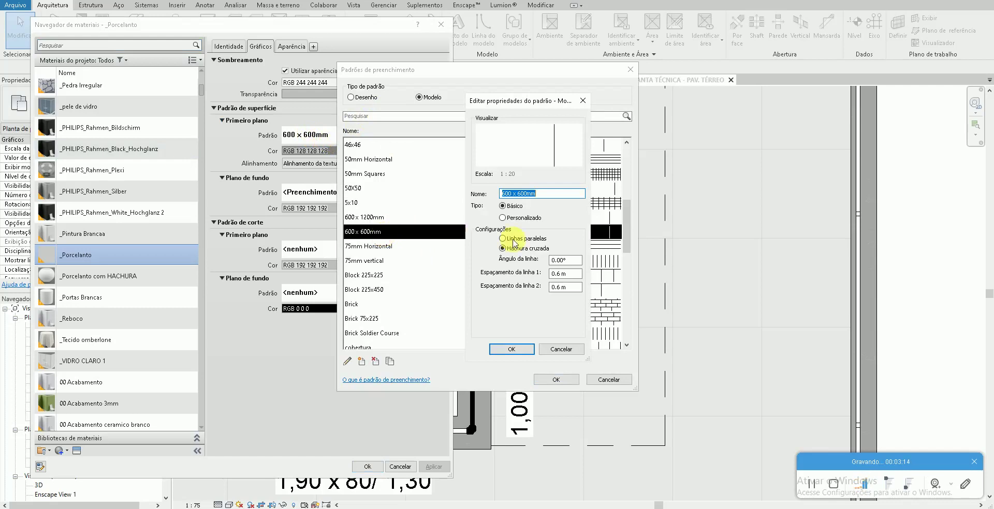
pyautogui.click(567, 260)
pyautogui.write('45')
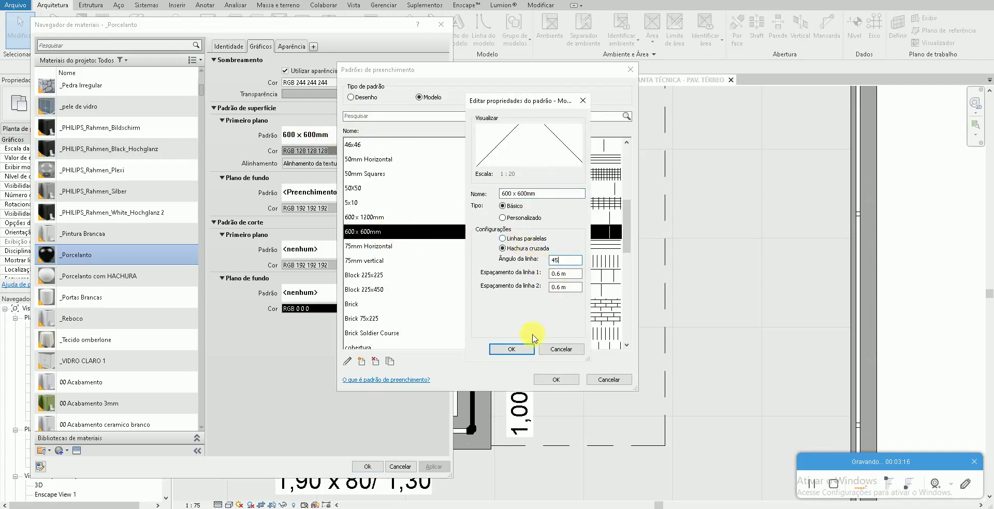
pyautogui.click(512, 349)
pyautogui.press('Return')
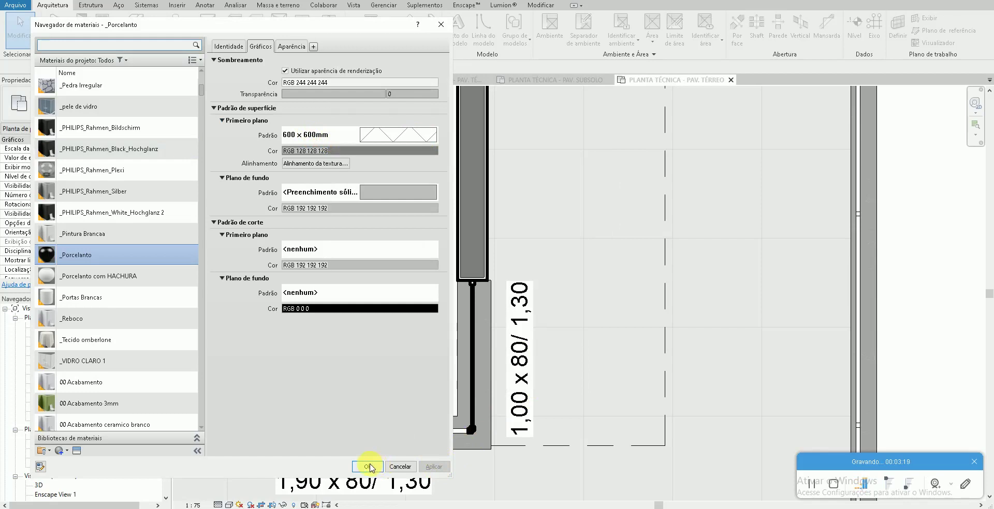
pyautogui.click(367, 467)
# - Zoom and pan the plan to the TERRAÇO room, then check the tiled terrace in 3D
pyautogui.scroll(-2, 528, 287)
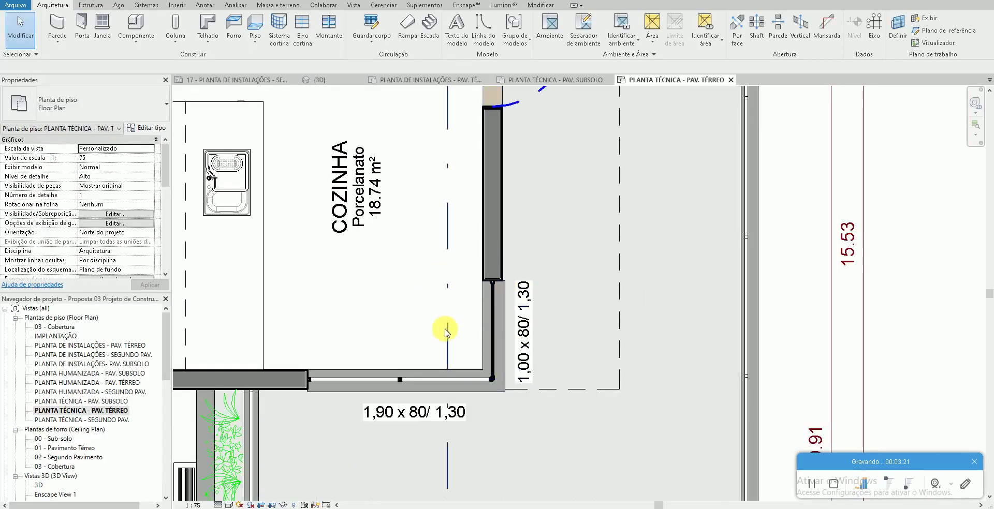
pyautogui.moveTo(545, 434); pyautogui.dragTo(575, 294, button='middle')
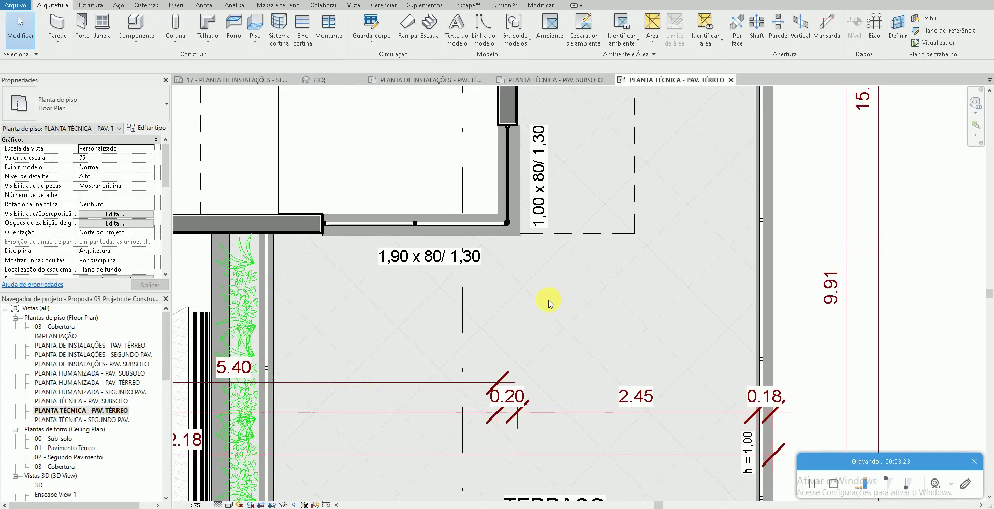
pyautogui.scroll(-2, 548, 304)
pyautogui.moveTo(526, 351); pyautogui.dragTo(567, 260, button='middle')
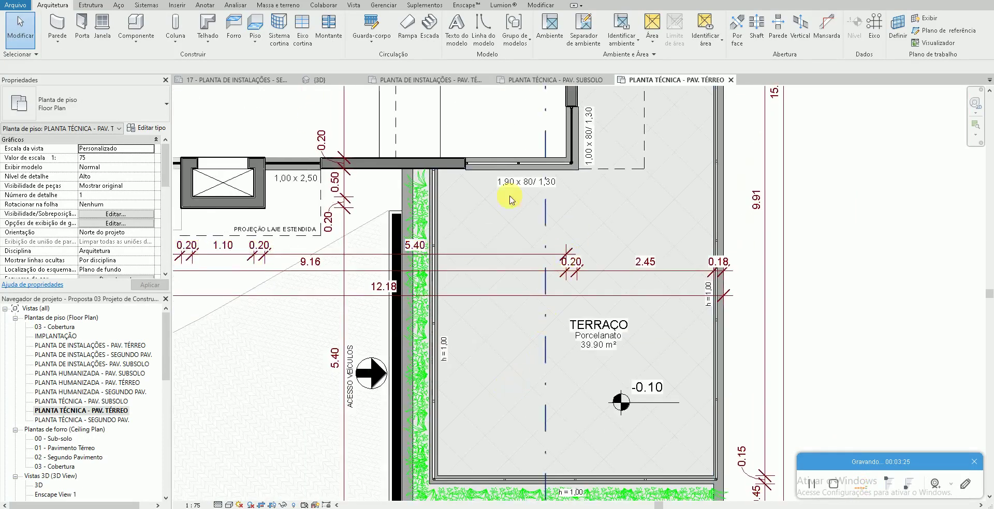
pyautogui.hotkey('ctrl', 'Tab')
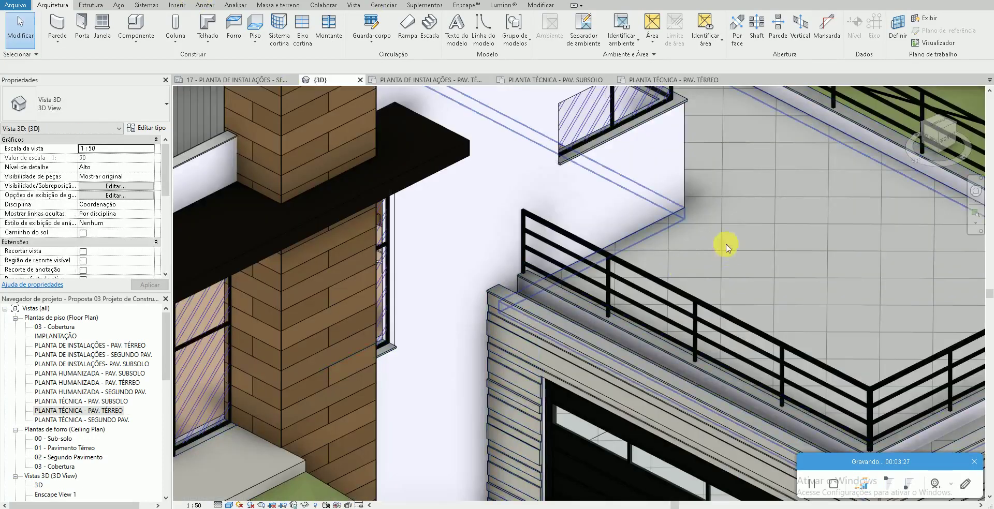
pyautogui.scroll(-2, 726, 248)
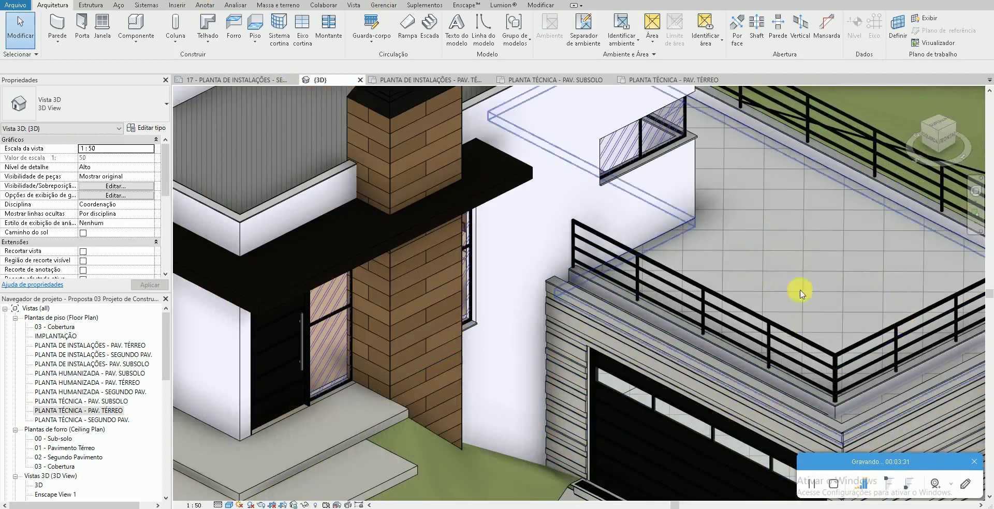
# - Reopen PLANTA TÉCNICA - PAV. TÉRREO and zoom in on the corner by the 1,90 x 80/ 1,30 window tag
pyautogui.doubleClick(101, 410)
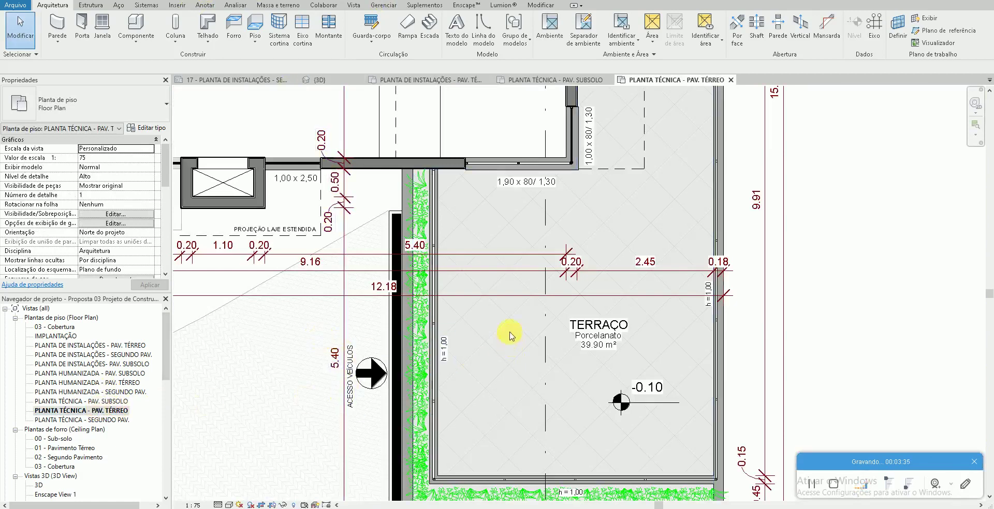
pyautogui.keyDown('ctrl'); pyautogui.scroll(1, 510, 354); pyautogui.keyUp('ctrl')
pyautogui.keyDown('ctrl'); pyautogui.scroll(1, 510, 355); pyautogui.keyUp('ctrl')
pyautogui.scroll(2, 594, 210)
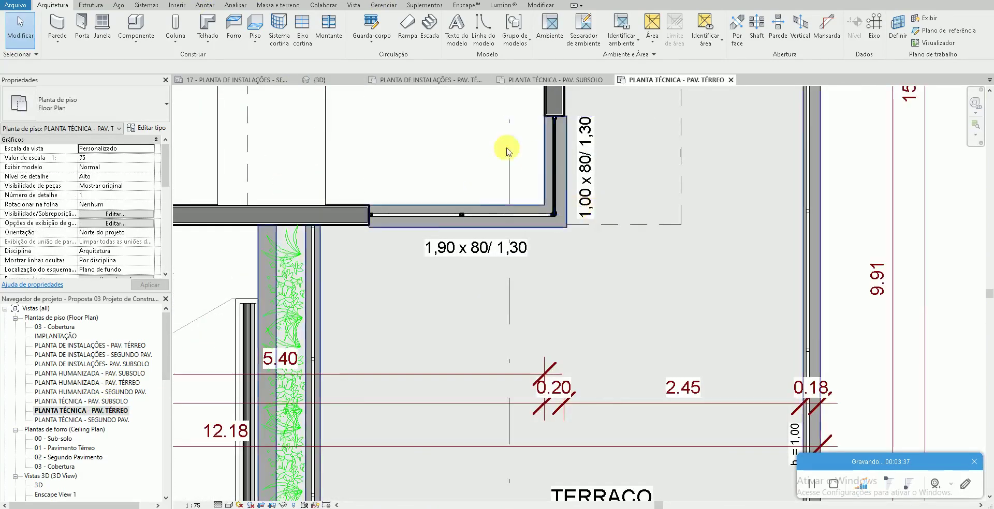
pyautogui.scroll(2, 506, 146)
pyautogui.scroll(2, 483, 173)
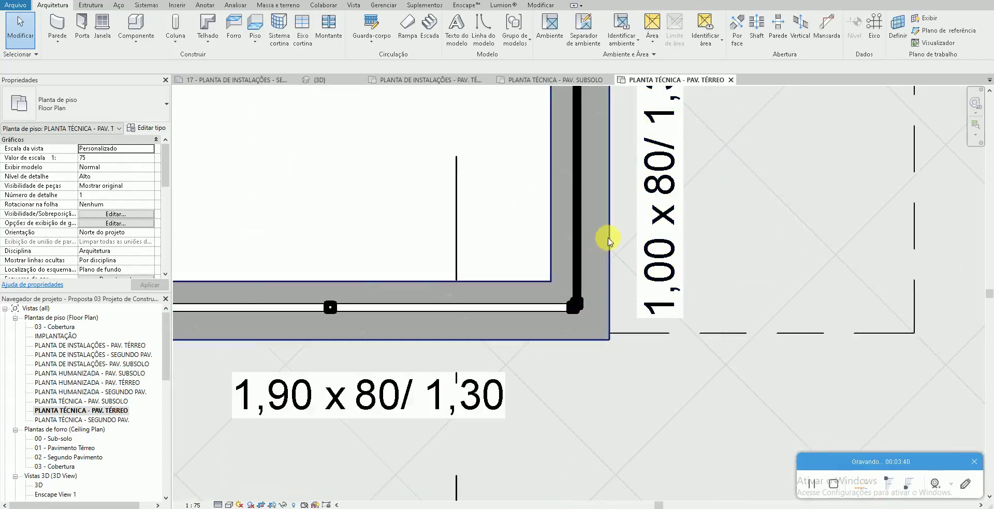
pyautogui.scroll(1, 605, 243)
# - Open the Granito São Gabriel material from the threshold's type properties
pyautogui.click(609, 241)
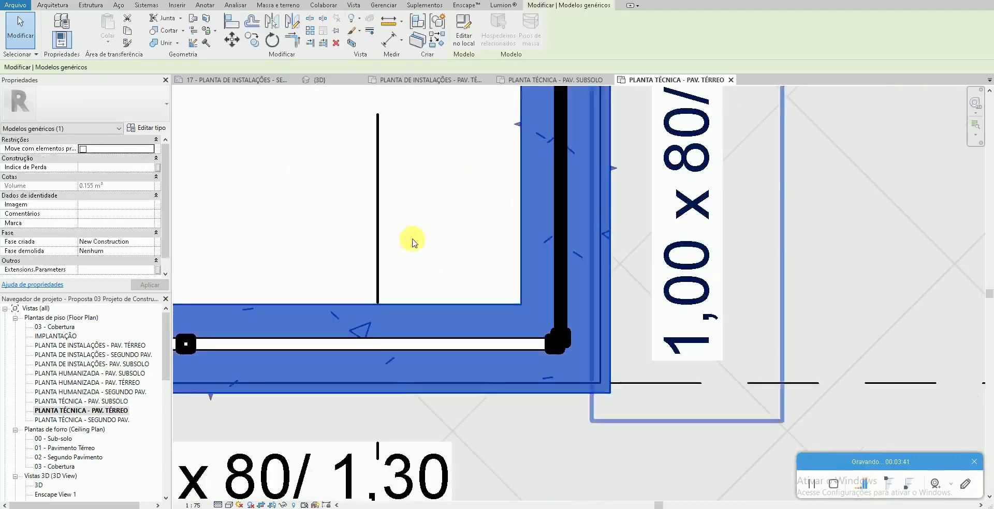
pyautogui.click(149, 129)
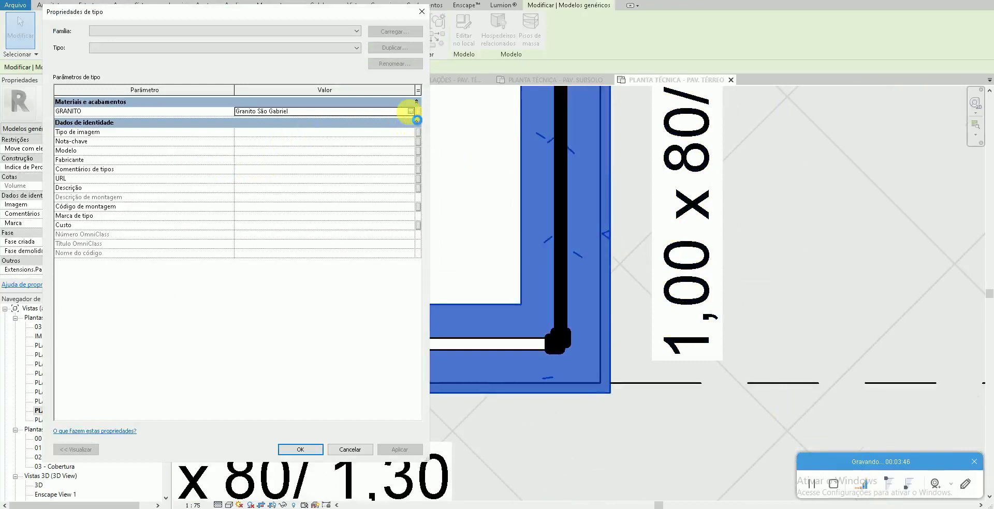
pyautogui.click(410, 111)
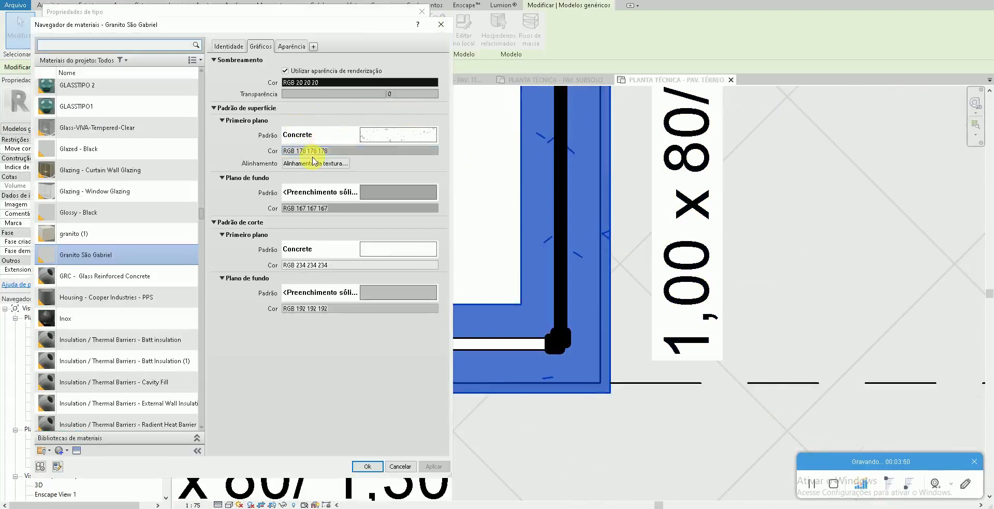
# - Set the surface foreground colour to grey RGB 128 and the background to light grey RGB 192
pyautogui.click(315, 152)
pyautogui.click(171, 235)
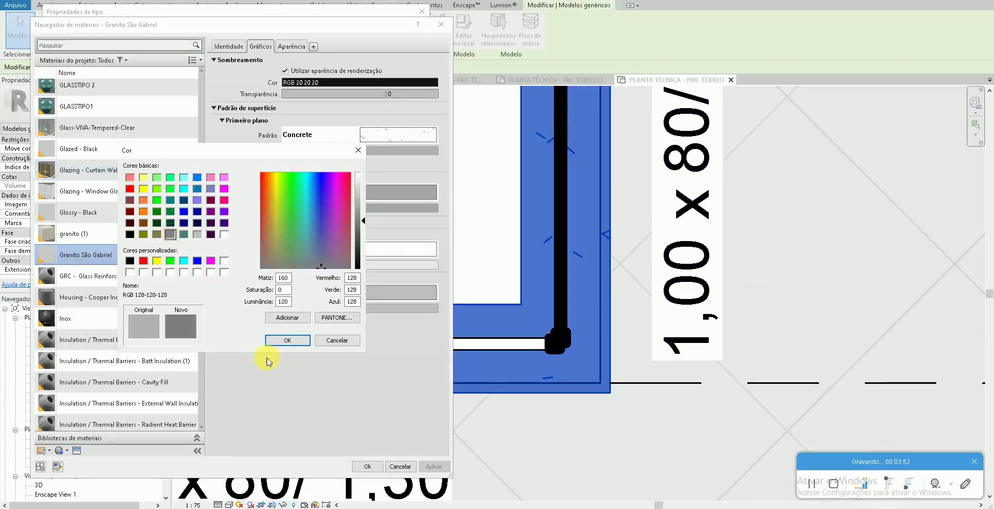
pyautogui.click(286, 342)
pyautogui.click(317, 208)
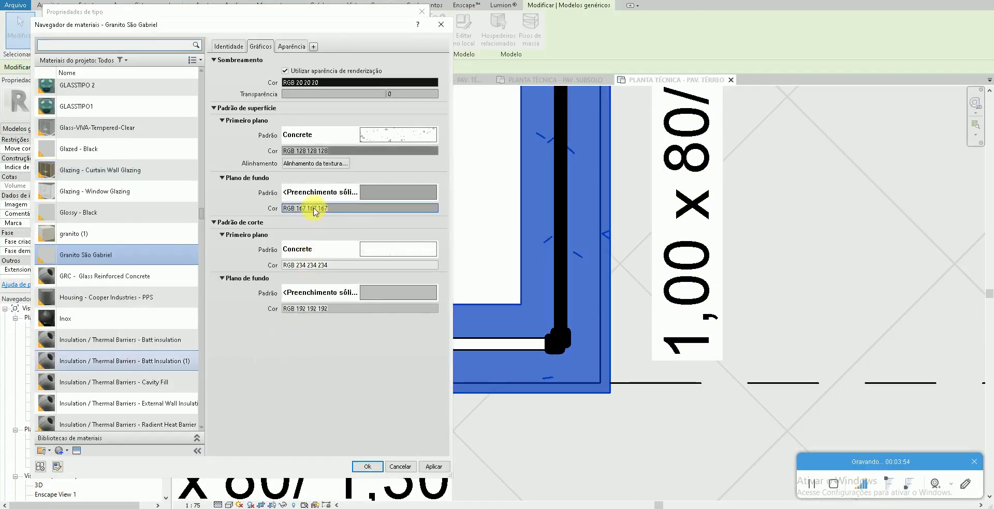
pyautogui.click(197, 234)
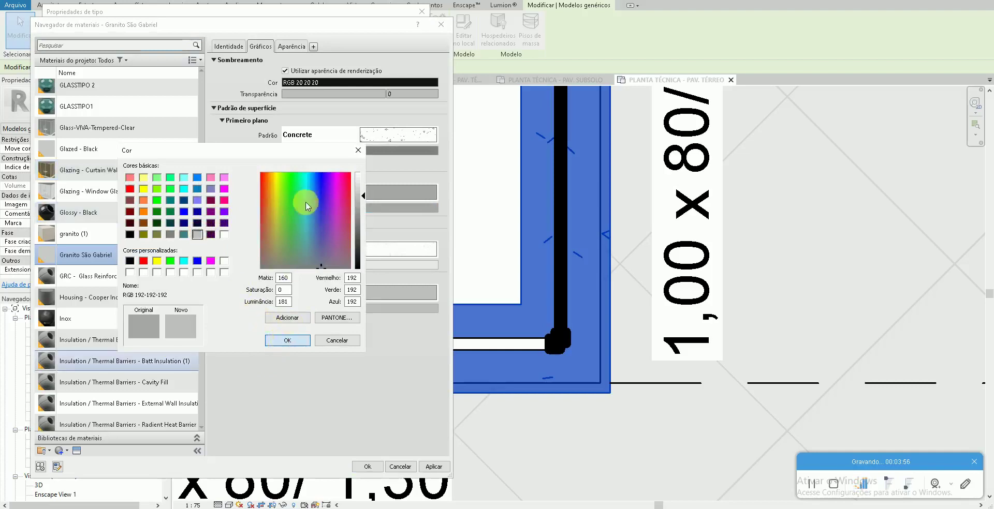
pyautogui.click(287, 340)
# - Apply the Concreto surface pattern and close the material and type property dialogs
pyautogui.click(322, 136)
pyautogui.click(352, 245)
pyautogui.click(386, 233)
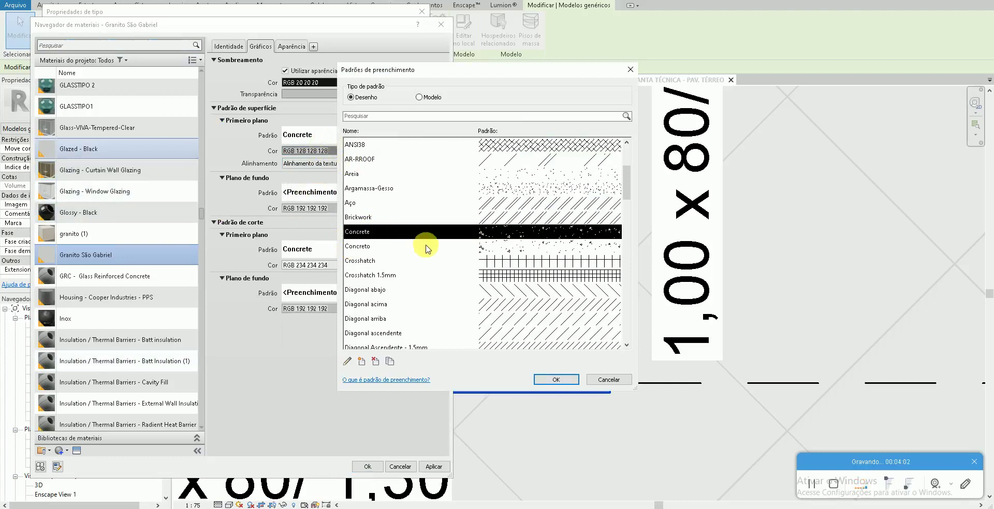
pyautogui.click(422, 246)
pyautogui.click(544, 379)
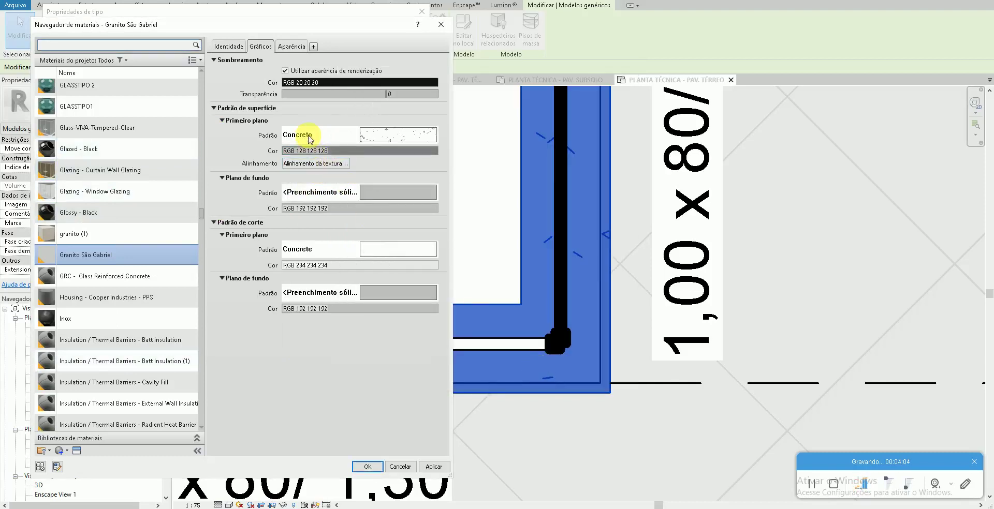
pyautogui.click(357, 468)
pyautogui.click(309, 450)
pyautogui.click(451, 238)
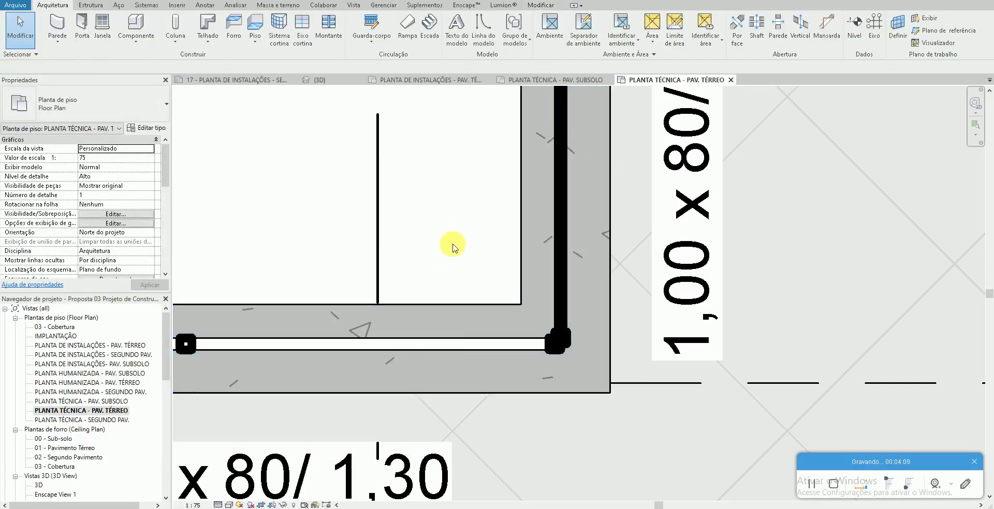
pyautogui.scroll(-2, 455, 355)
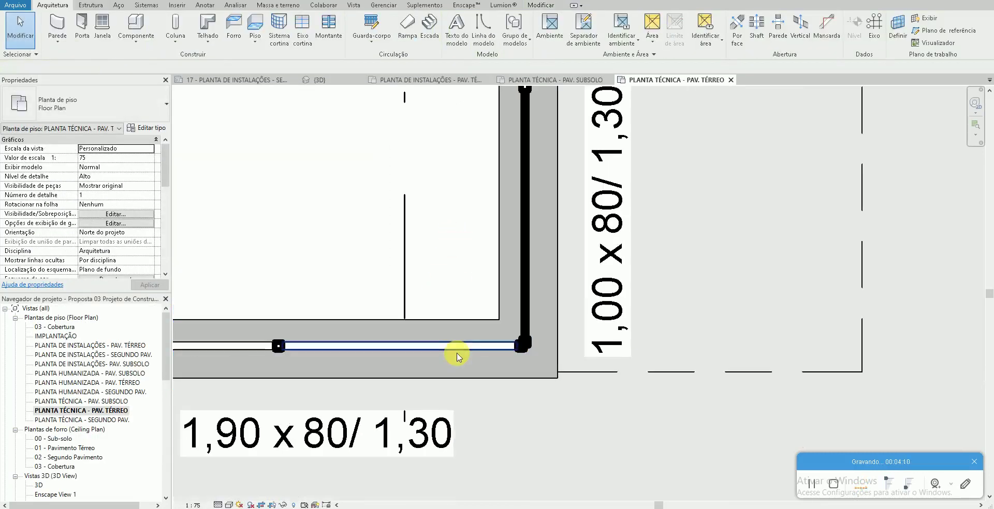
pyautogui.click(532, 378)
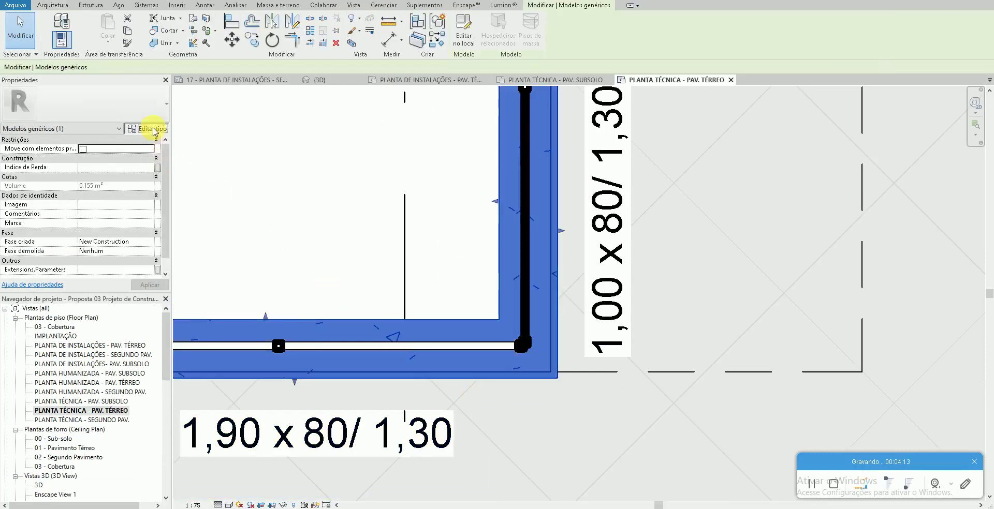
pyautogui.click(153, 130)
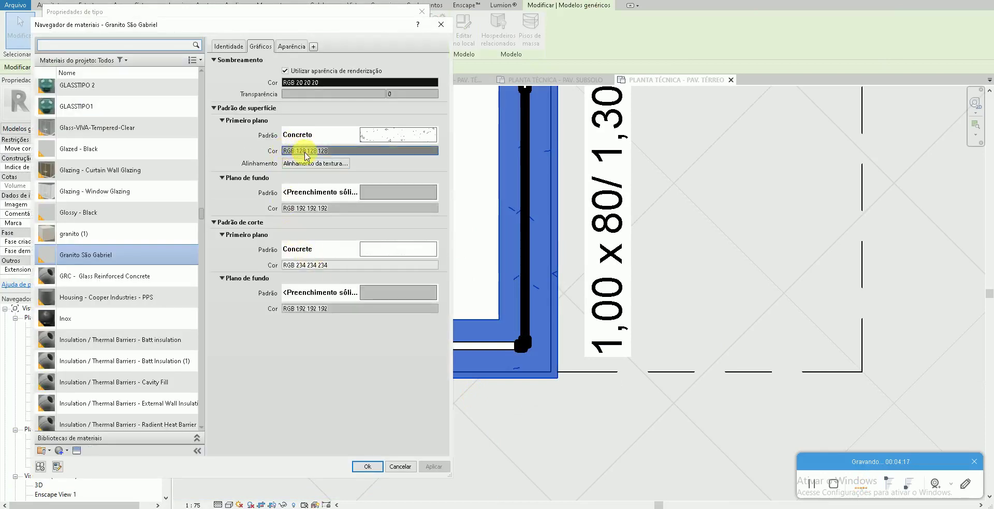
pyautogui.click(303, 208)
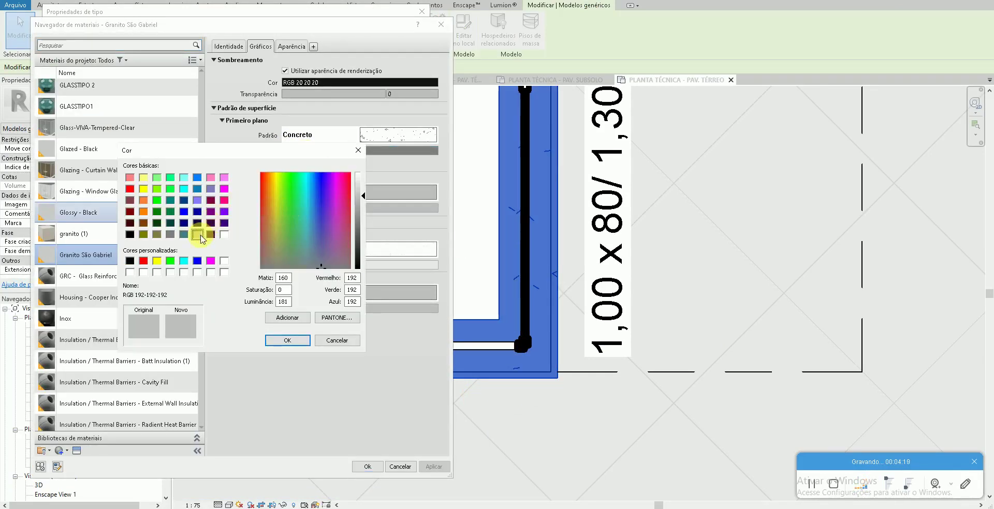
pyautogui.click(288, 341)
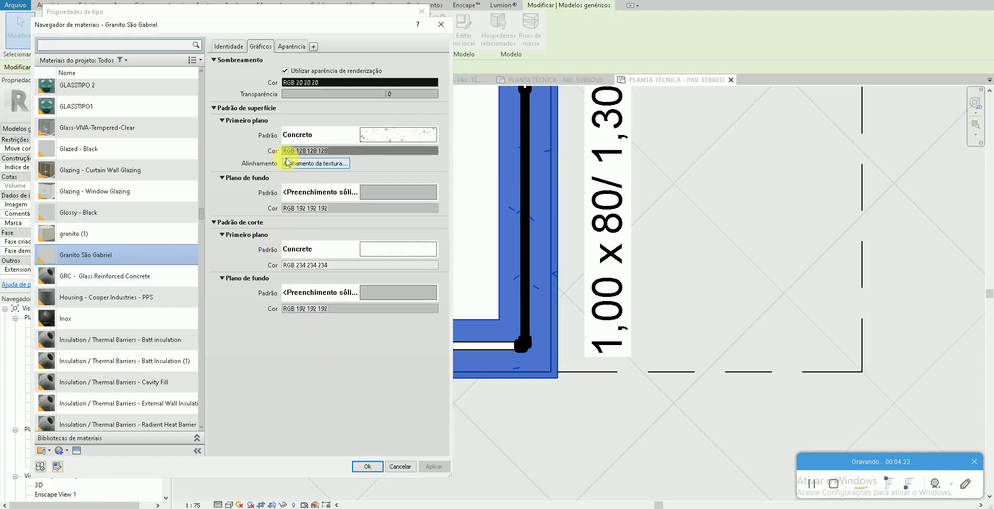
pyautogui.click(369, 467)
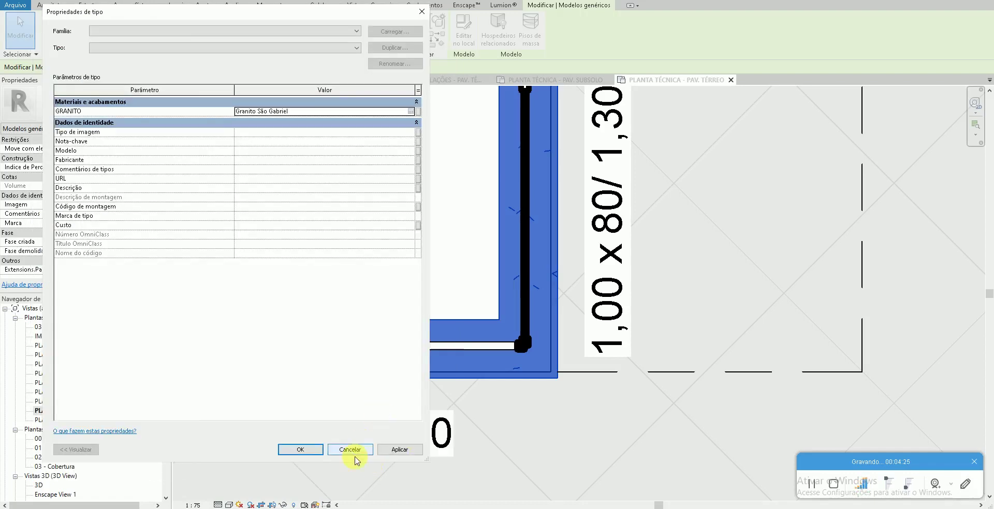
pyautogui.click(312, 452)
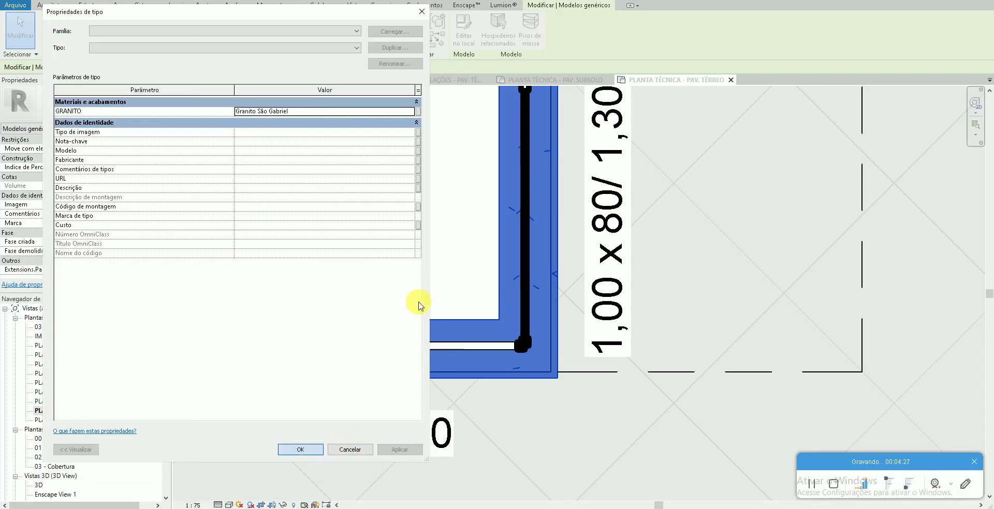
pyautogui.press('Return')
pyautogui.click(444, 271)
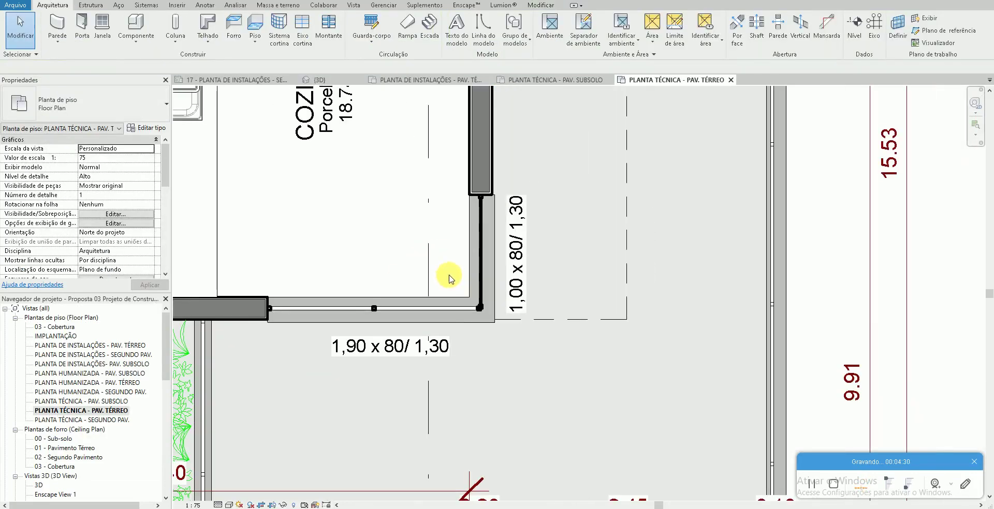
# - Close the material settings and open the plan's Visibility/Graphic Overrides with VG
pyautogui.scroll(-1, 475, 262)
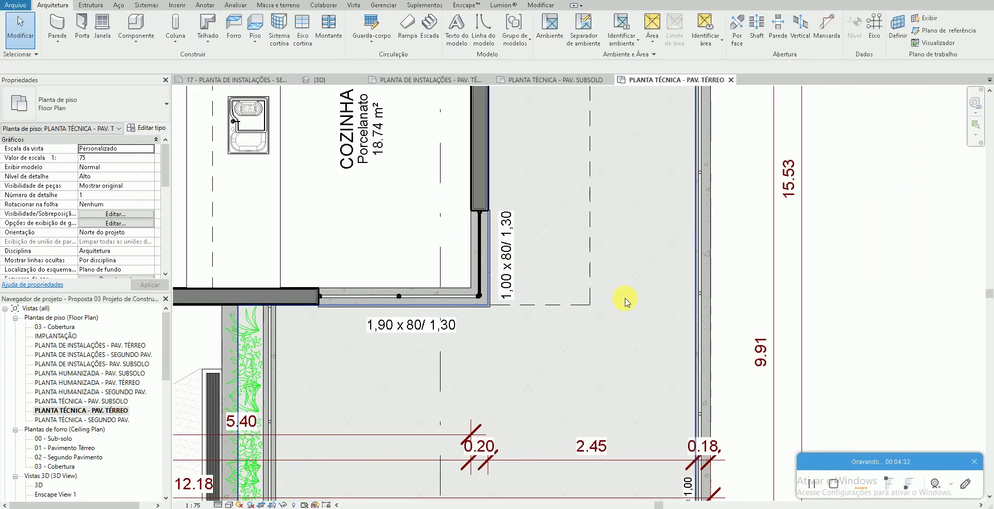
pyautogui.scroll(1, 467, 268)
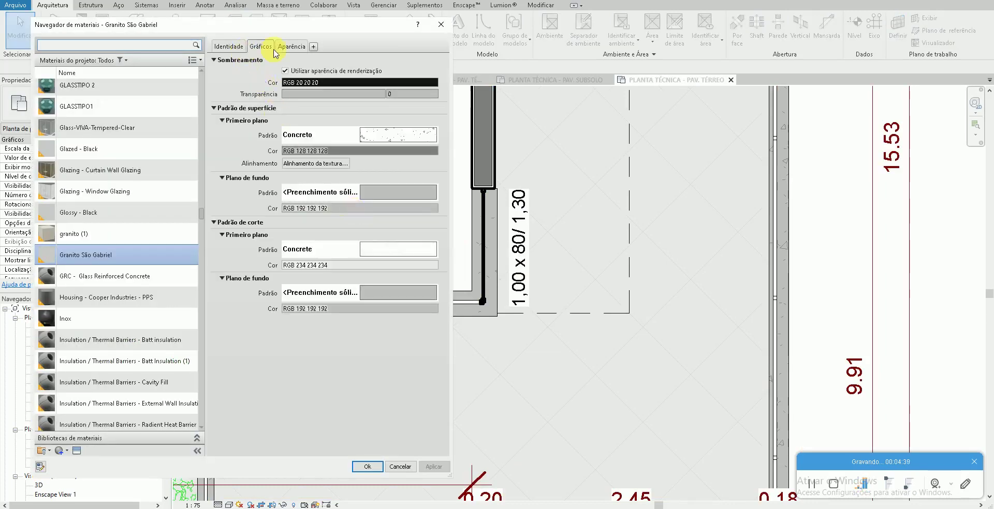
pyautogui.click(291, 48)
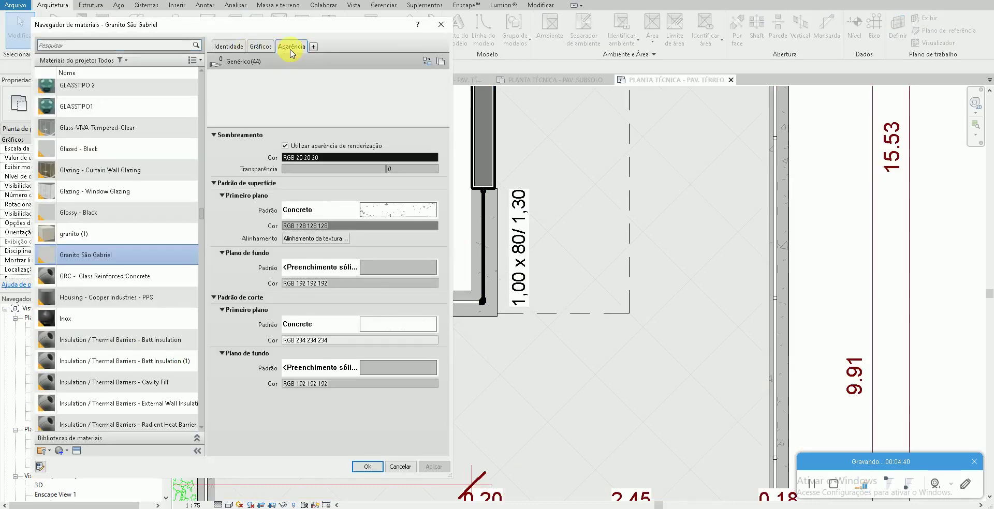
pyautogui.press('Escape')
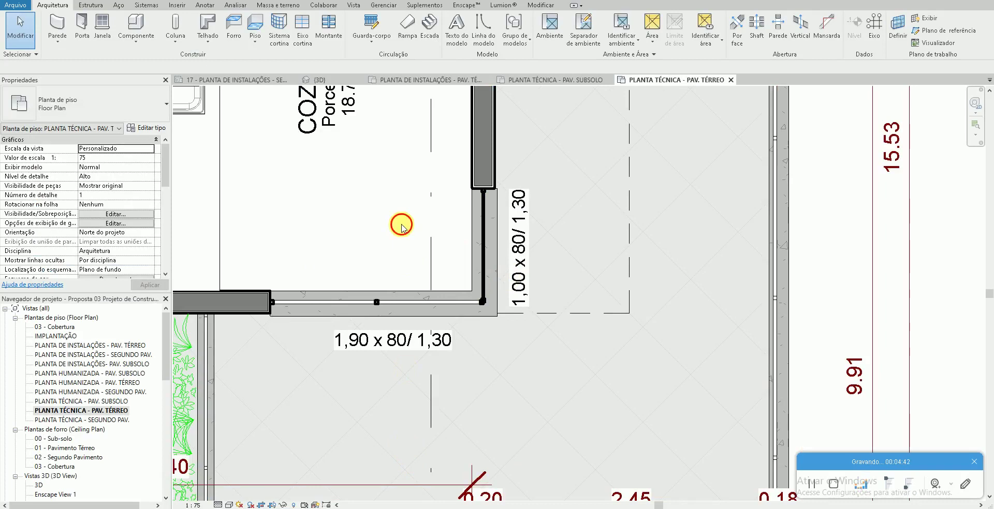
pyautogui.press('v')
pyautogui.press('v')
pyautogui.click(173, 226)
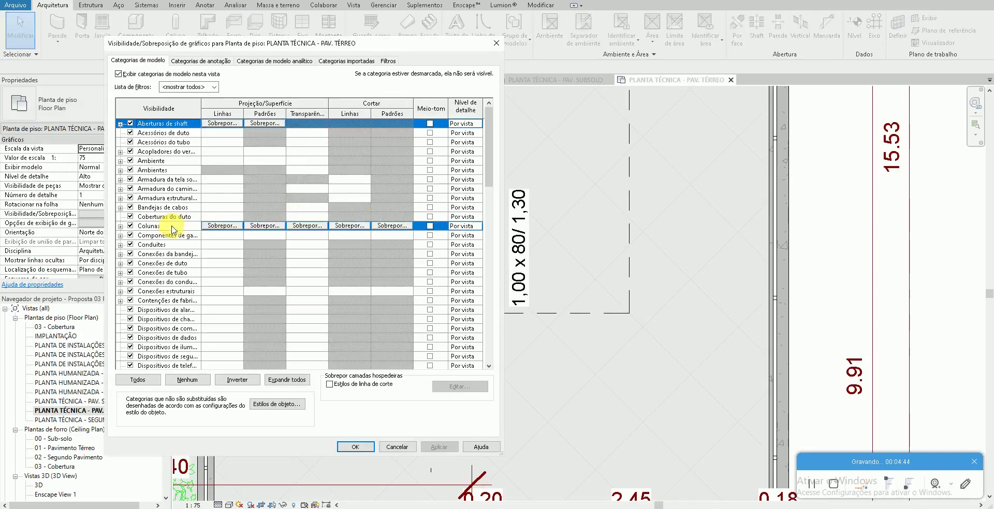
# - Set the Pisos floor category to halftone and close the visibility overrides
pyautogui.scroll(5, 174, 228)
pyautogui.scroll(-1, 174, 244)
pyautogui.scroll(-2, 176, 270)
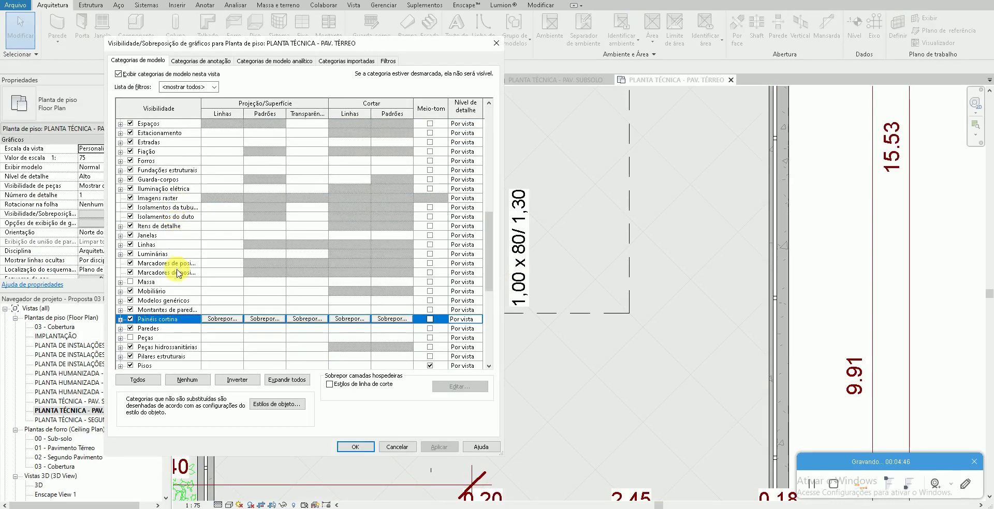
pyautogui.click(429, 367)
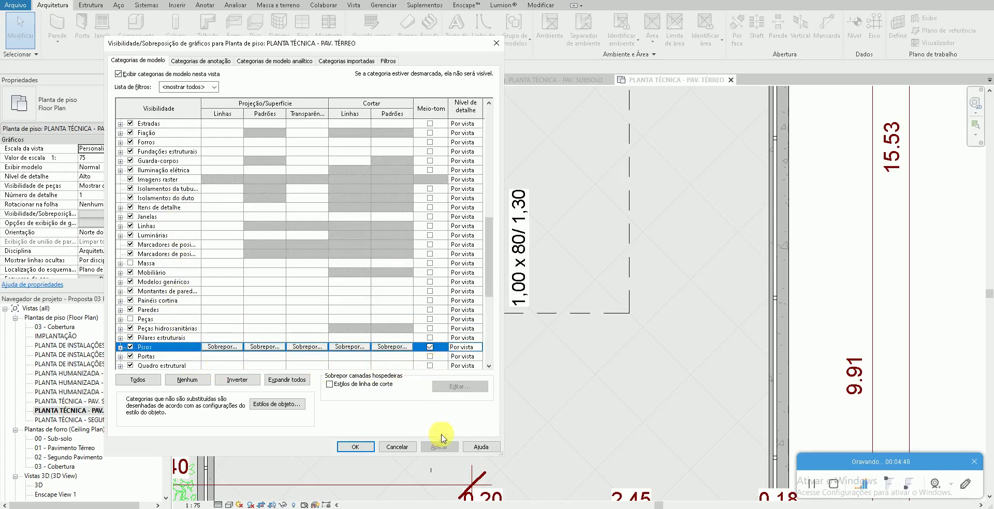
pyautogui.click(429, 347)
pyautogui.click(434, 448)
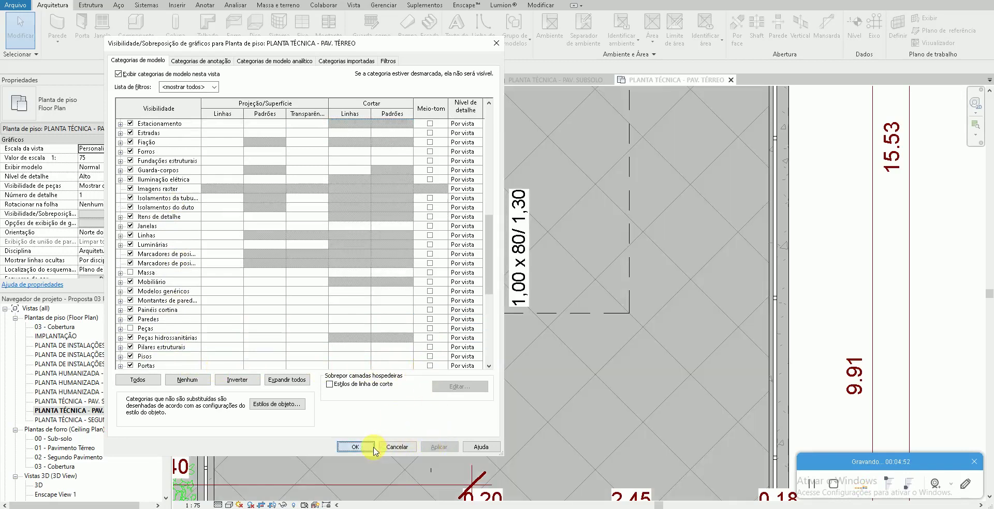
pyautogui.click(376, 448)
# - Zoom and pan onto the kitchen corner with the 1,90 x 80/ 1,30 and 1,00 x 80/ 1,30 openings
pyautogui.scroll(-3, 496, 393)
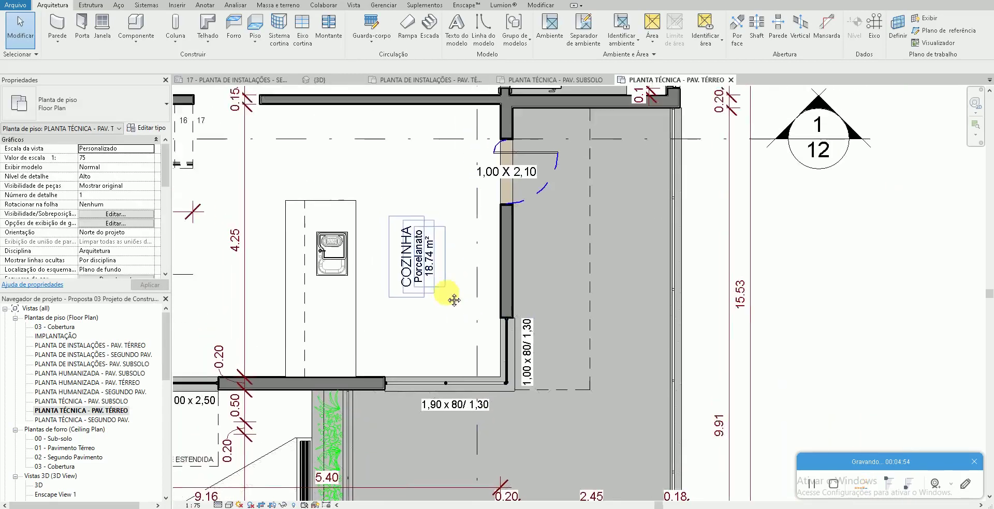
pyautogui.moveTo(450, 275); pyautogui.dragTo(446, 294, button='middle')
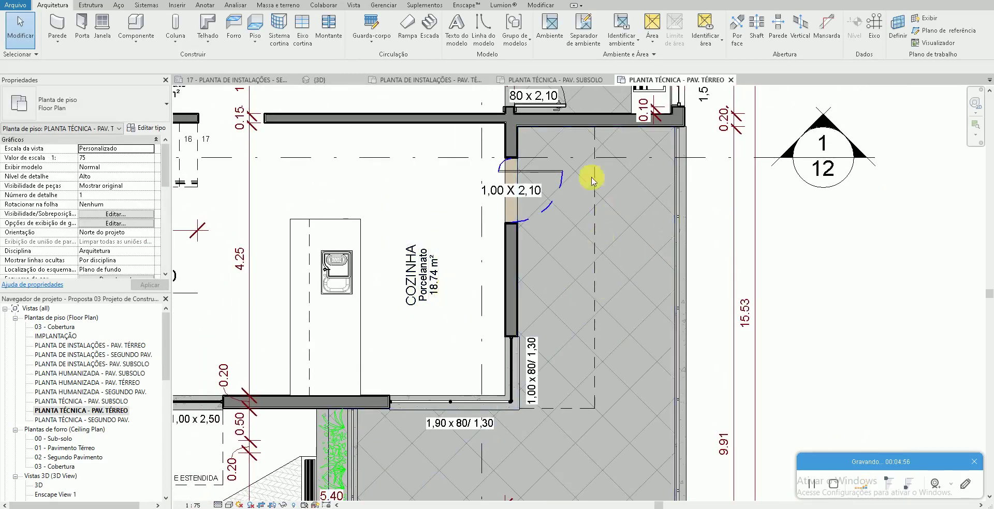
pyautogui.scroll(2, 452, 365)
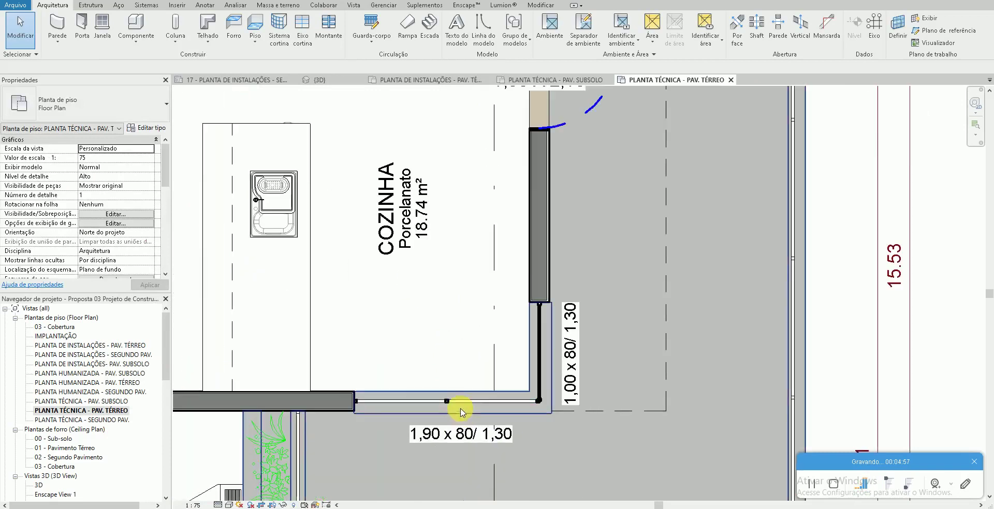
pyautogui.scroll(1, 472, 325)
pyautogui.scroll(1, 466, 315)
pyautogui.moveTo(432, 337); pyautogui.dragTo(447, 304, button='middle')
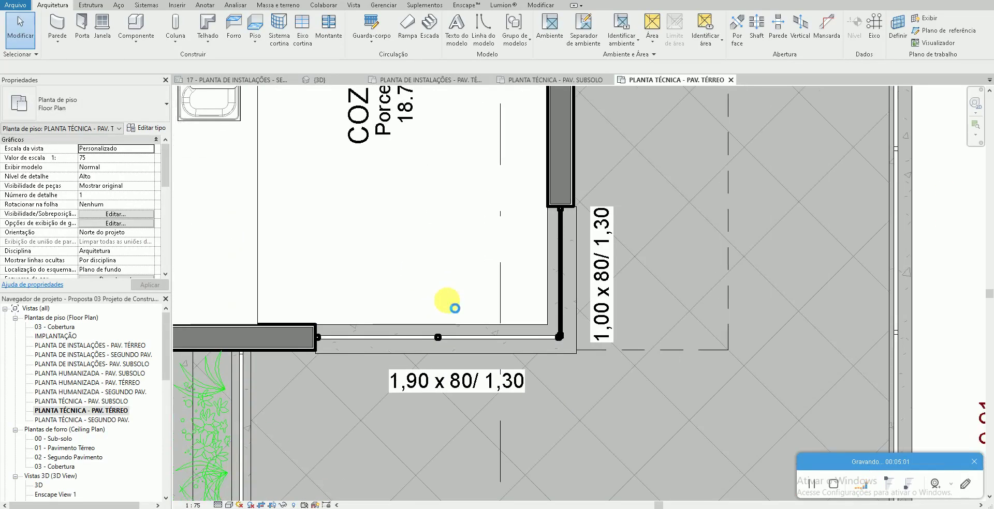
# - Open the Material Browser with MAT and set Granito São Gabriel's surface background to RGB 220 220 220
pyautogui.press('m')
pyautogui.press('a')
pyautogui.press('t')
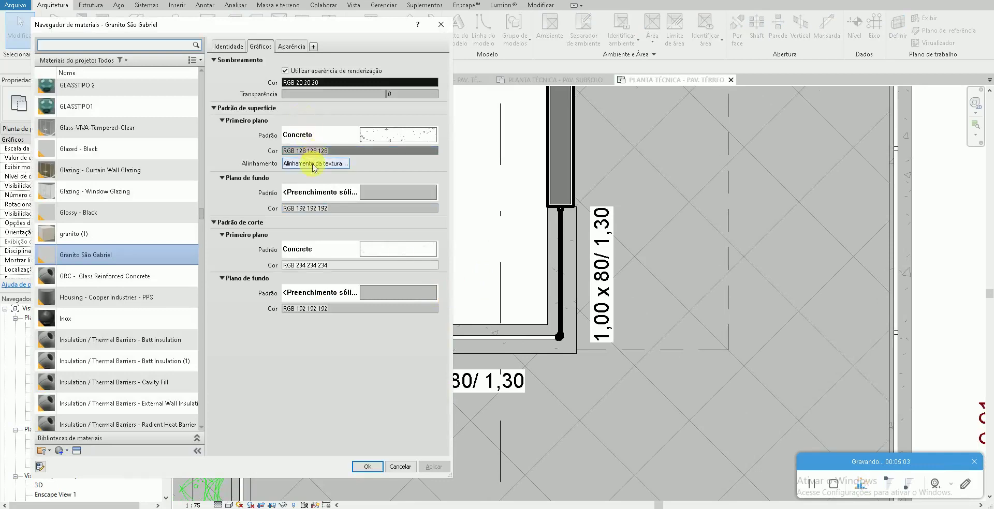
pyautogui.click(322, 208)
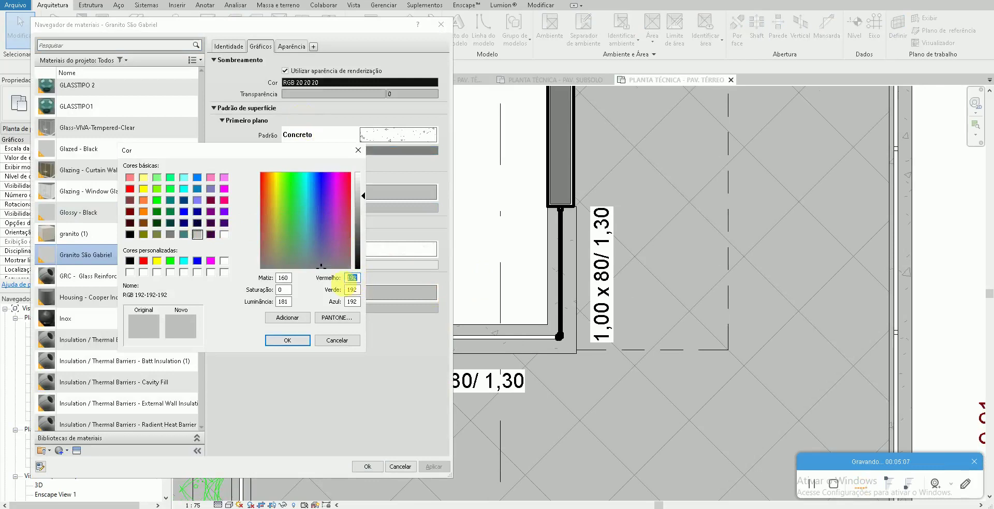
pyautogui.write('1')
pyautogui.click(362, 293)
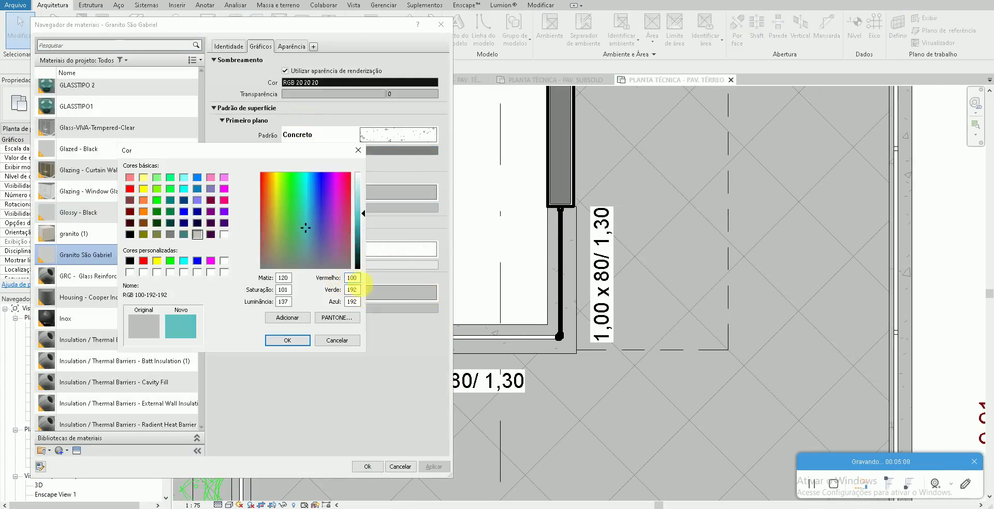
pyautogui.press('Escape')
pyautogui.click(326, 206)
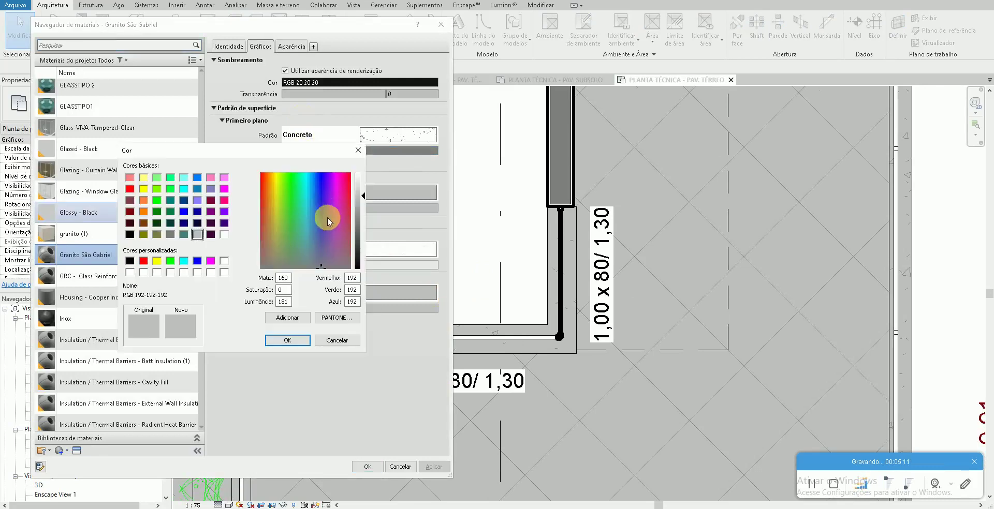
pyautogui.moveTo(362, 195); pyautogui.dragTo(366, 190)
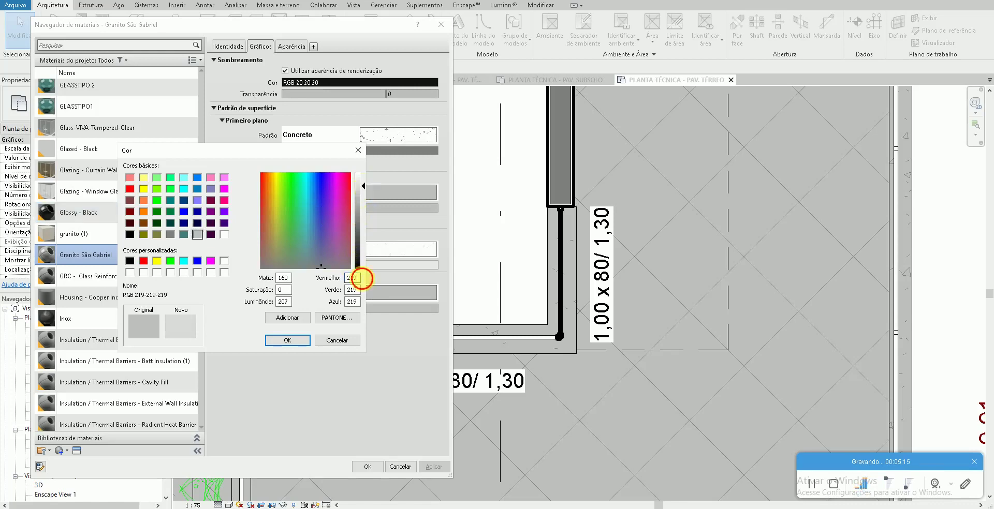
pyautogui.press('BackSpace')
pyautogui.press('BackSpace')
pyautogui.write('0')
pyautogui.write('20')
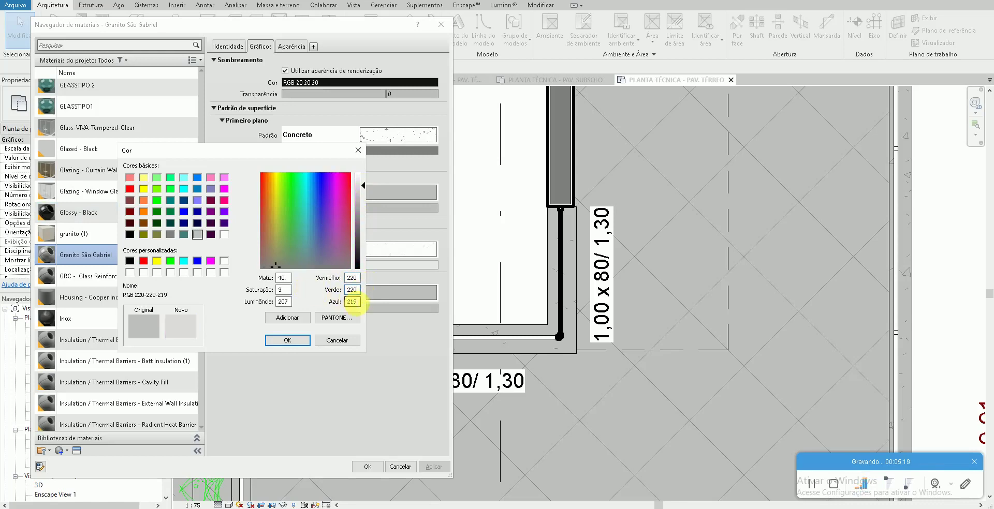
pyautogui.write('022')
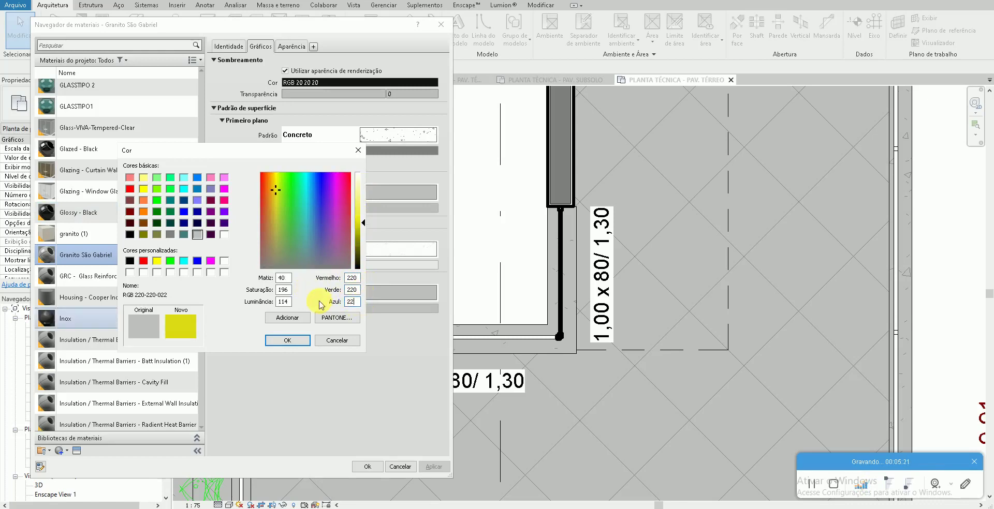
pyautogui.write('0')
pyautogui.click(307, 342)
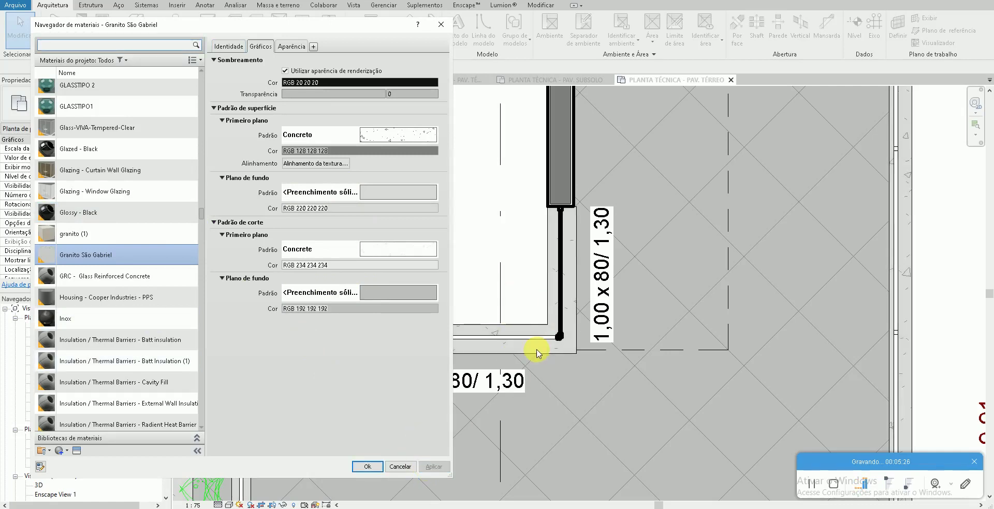
pyautogui.scroll(1, 124, 104)
# - Give _Porcelanato the same RGB 220 220 220 surface background, then apply and close
pyautogui.click(104, 50)
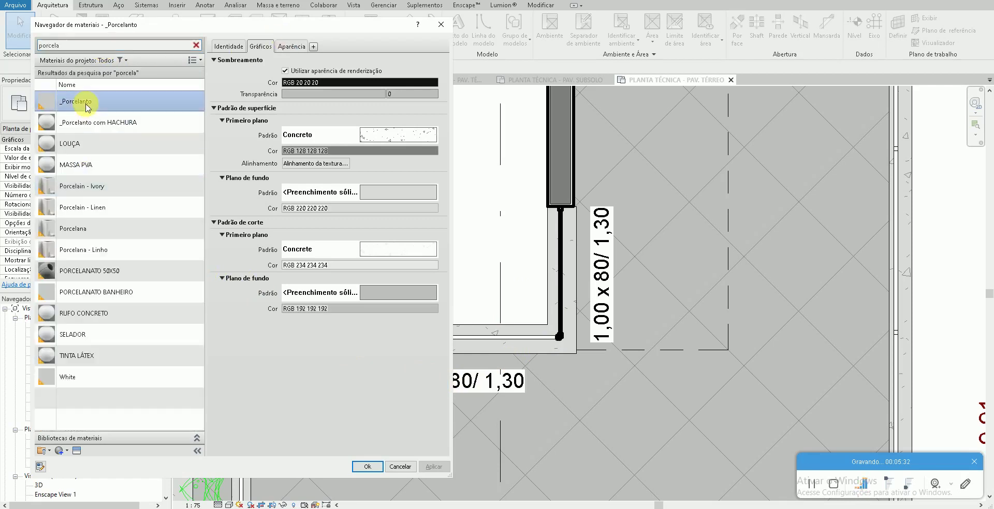
pyautogui.click(84, 100)
pyautogui.click(321, 208)
pyautogui.write('220')
pyautogui.press('Tab')
pyautogui.write('220')
pyautogui.press('Tab')
pyautogui.write('220')
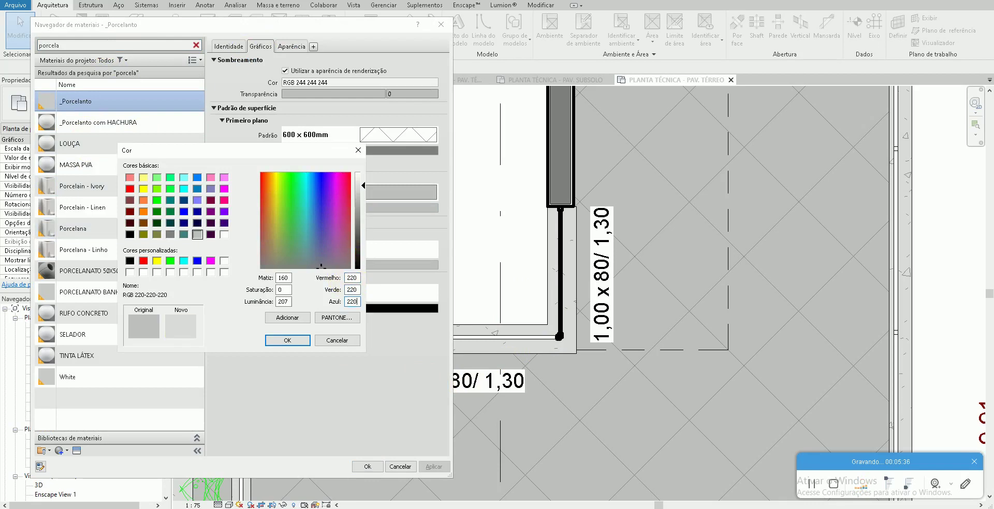
pyautogui.click(288, 341)
pyautogui.click(431, 467)
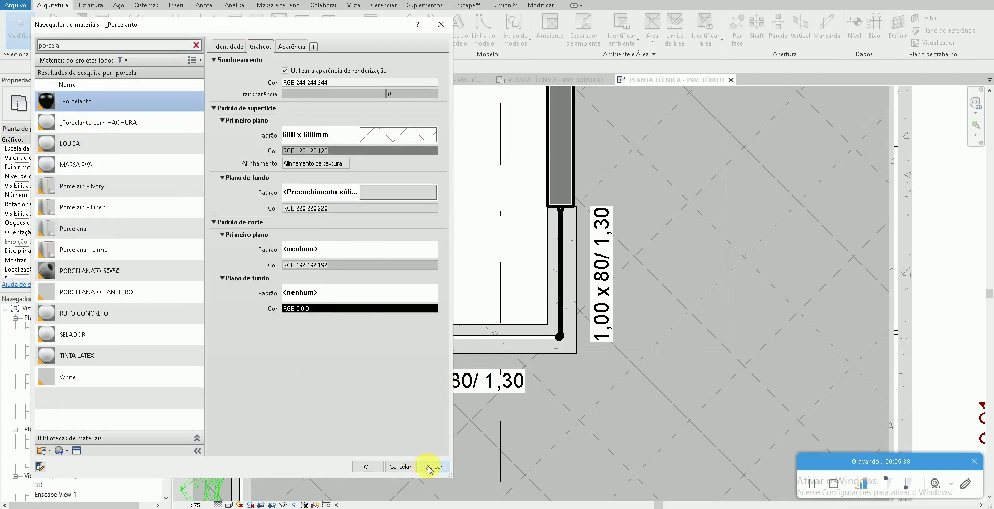
pyautogui.click(368, 467)
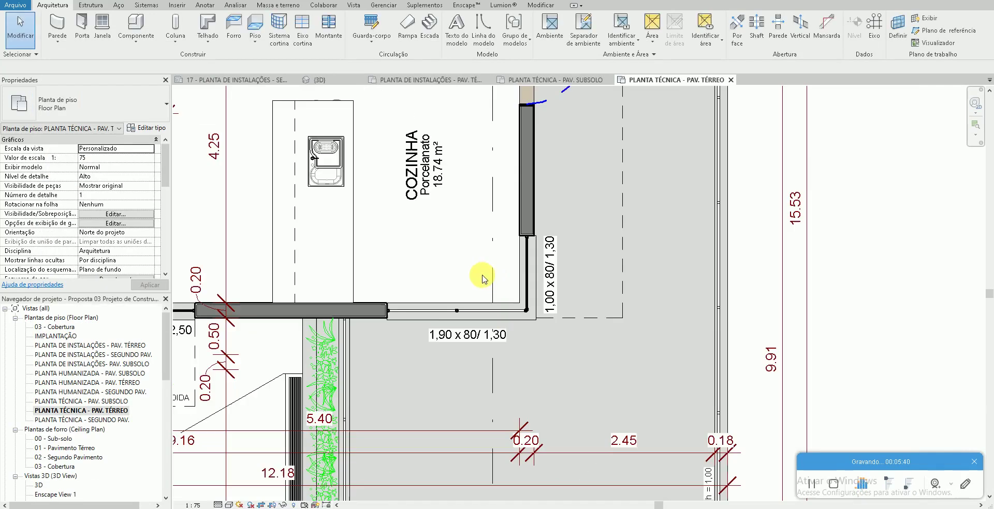
pyautogui.moveTo(448, 239); pyautogui.dragTo(471, 327, button='middle')
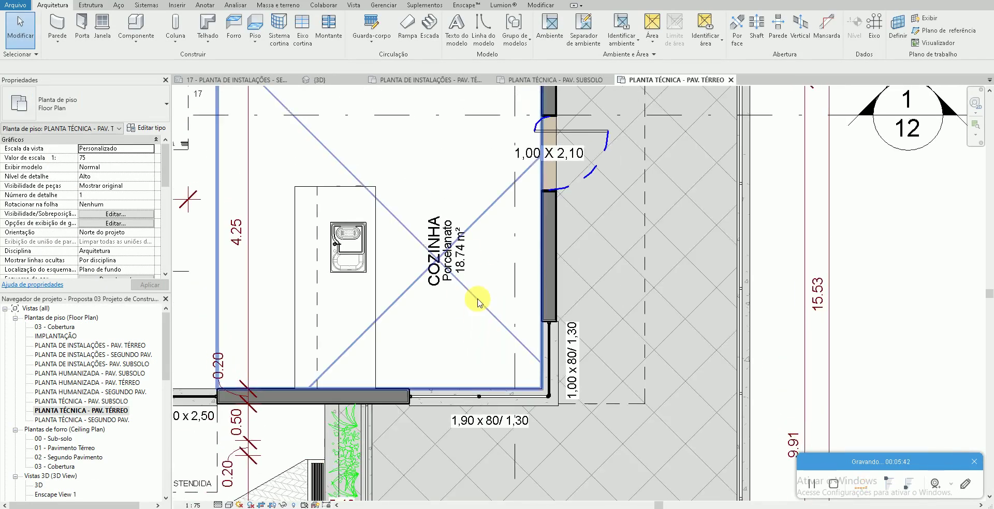
pyautogui.scroll(5, 570, 160)
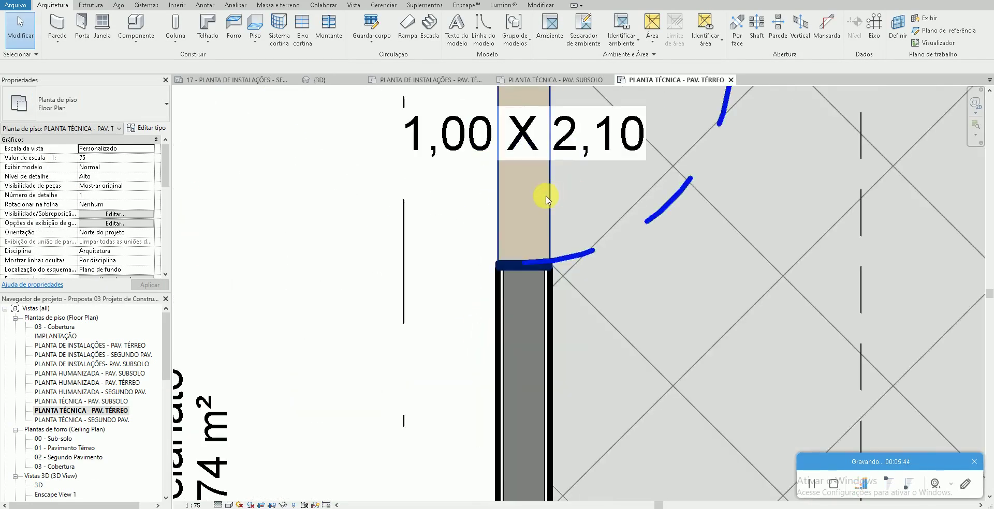
pyautogui.click(550, 201)
pyautogui.scroll(-3, 414, 201)
pyautogui.click(411, 189)
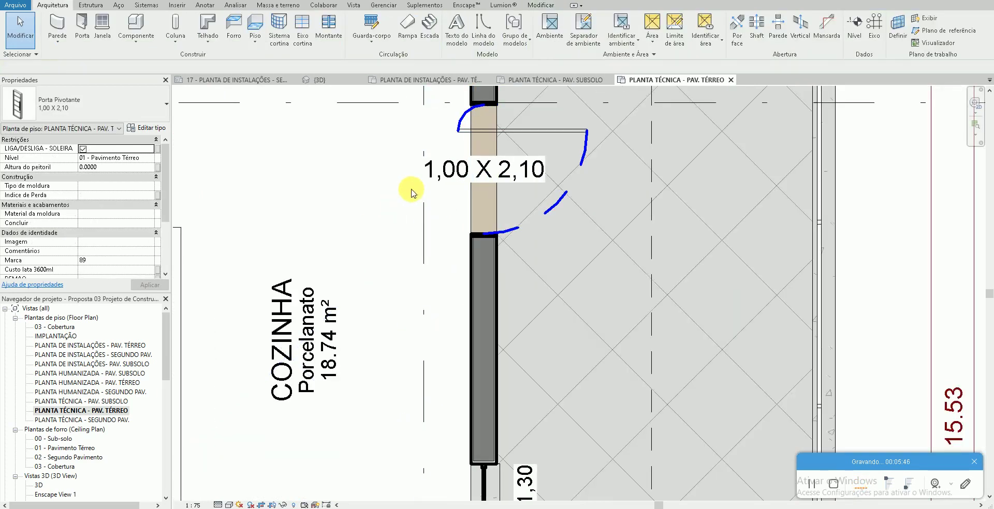
pyautogui.moveTo(369, 218); pyautogui.dragTo(362, 215, button='middle')
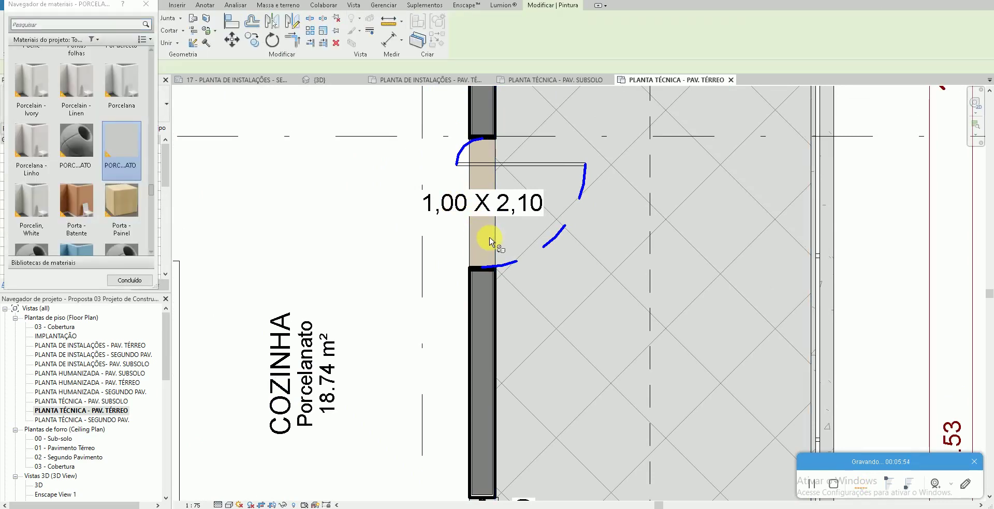
pyautogui.press('Escape')
pyautogui.scroll(-3, 398, 222)
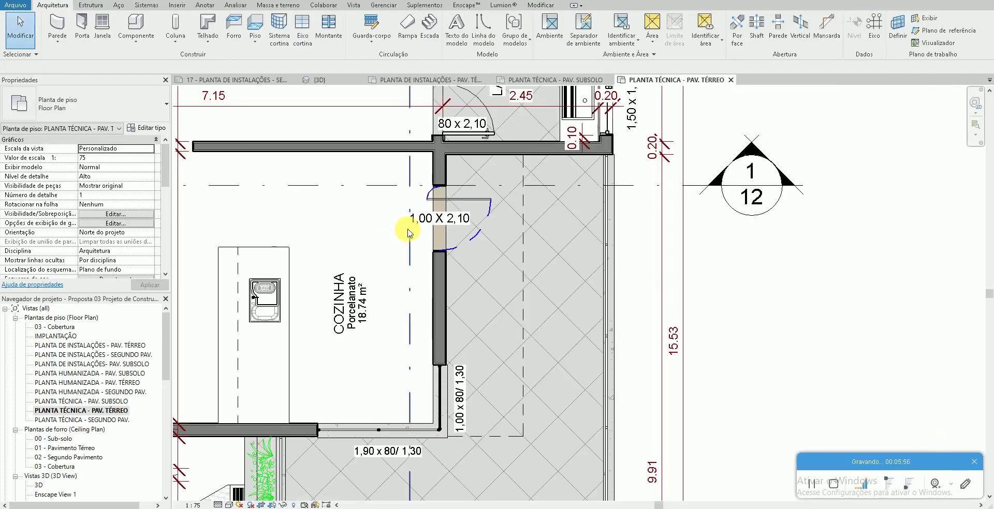
pyautogui.scroll(1, 288, 411)
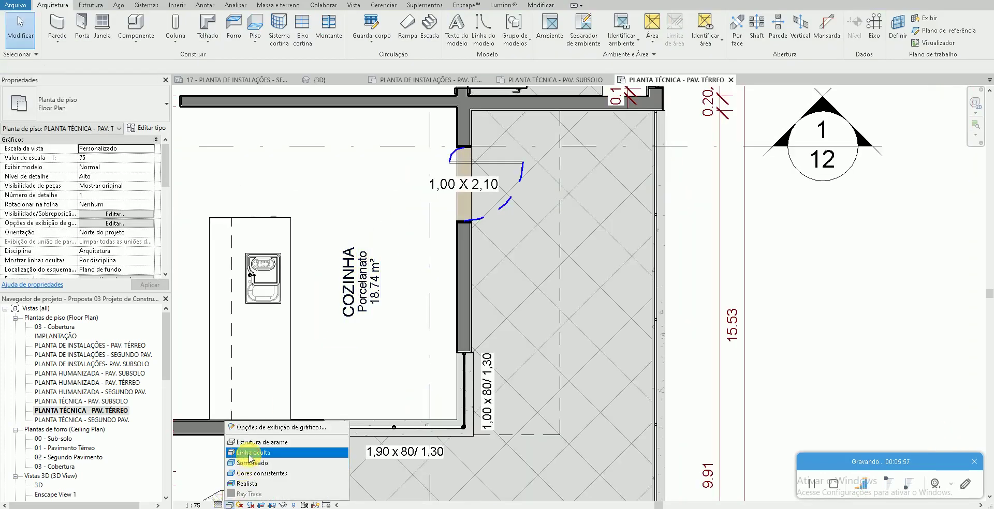
pyautogui.scroll(-1, 443, 280)
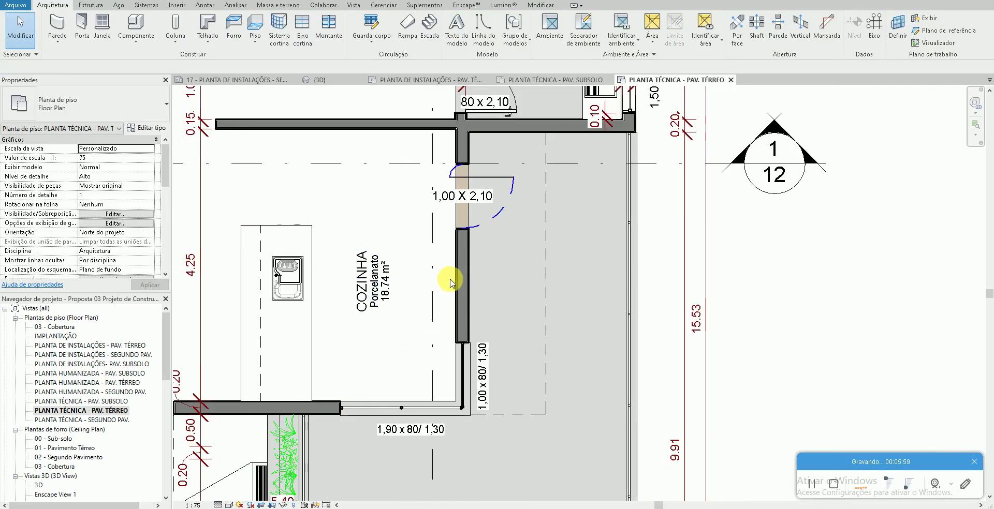
pyautogui.moveTo(438, 288); pyautogui.dragTo(515, 262, button='middle')
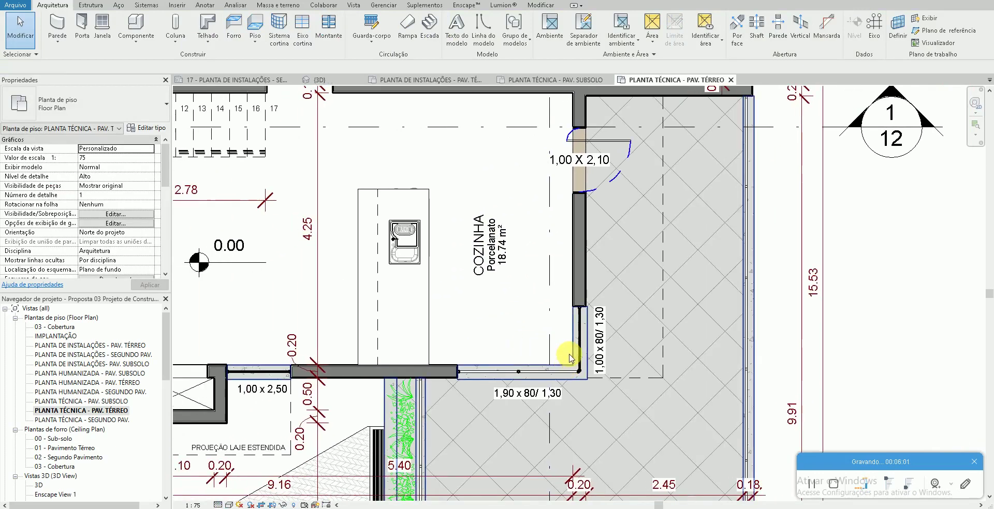
pyautogui.scroll(3, 573, 357)
pyautogui.press('Tab')
pyautogui.click(575, 352)
pyautogui.press('Escape')
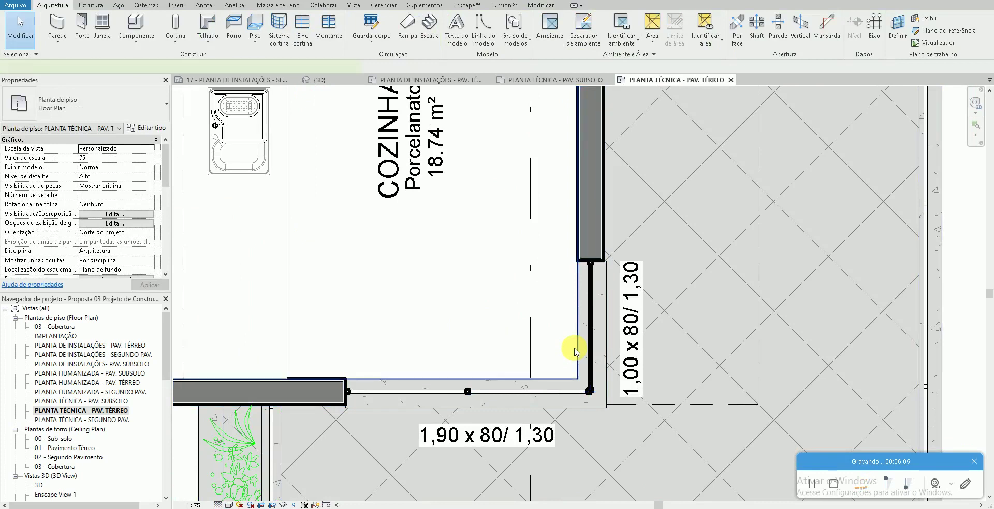
# - Open the kitchen floor's finish-layer material _Tabuao from the floor type's structure
pyautogui.click(573, 348)
pyautogui.click(138, 127)
pyautogui.click(262, 112)
pyautogui.click(201, 103)
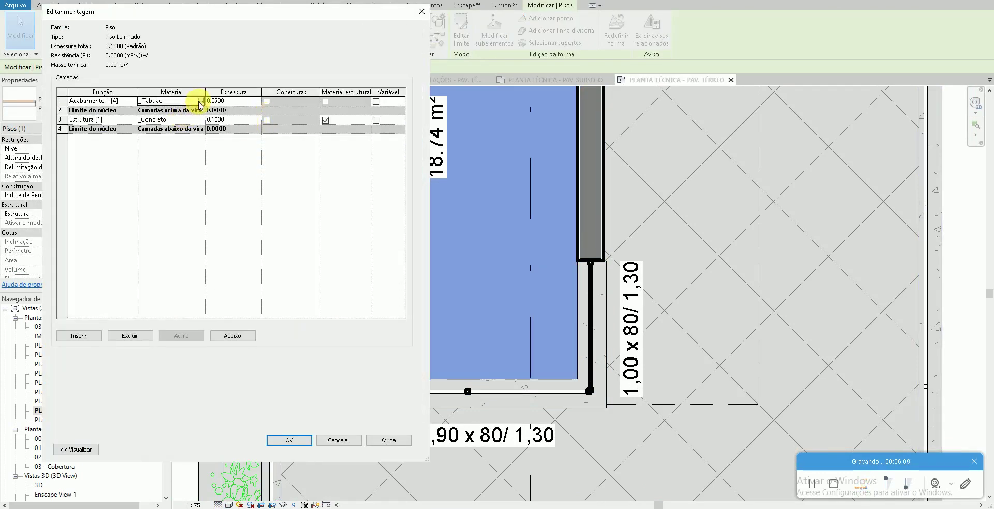
pyautogui.click(201, 101)
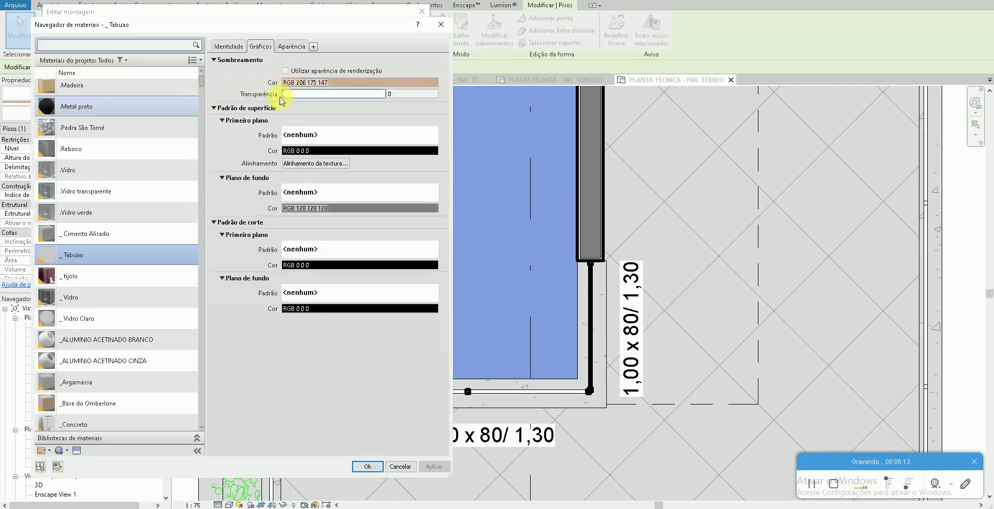
# - Set _Tabuao's surface foreground pattern to the Wood Board Wide model pattern
pyautogui.click(289, 135)
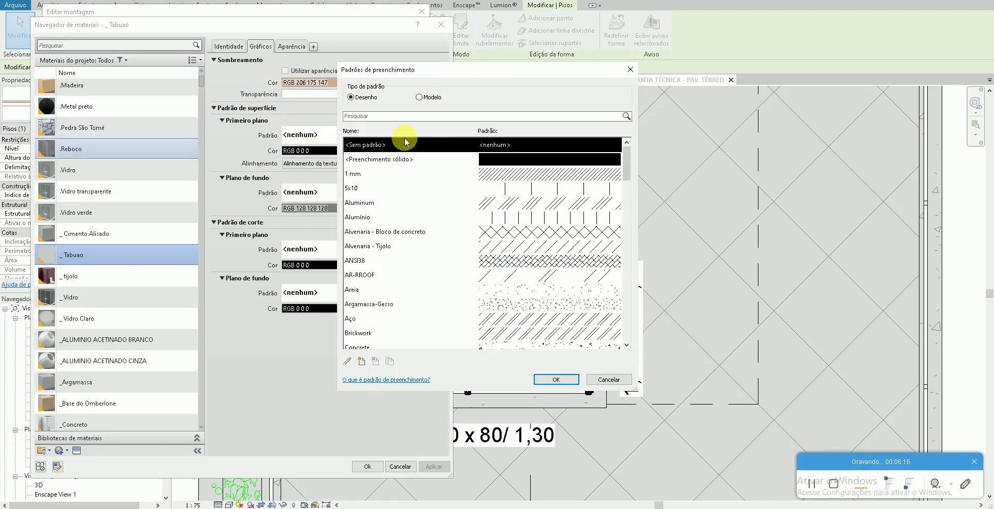
pyautogui.scroll(-5, 409, 202)
pyautogui.scroll(-5, 417, 222)
pyautogui.scroll(-5, 420, 243)
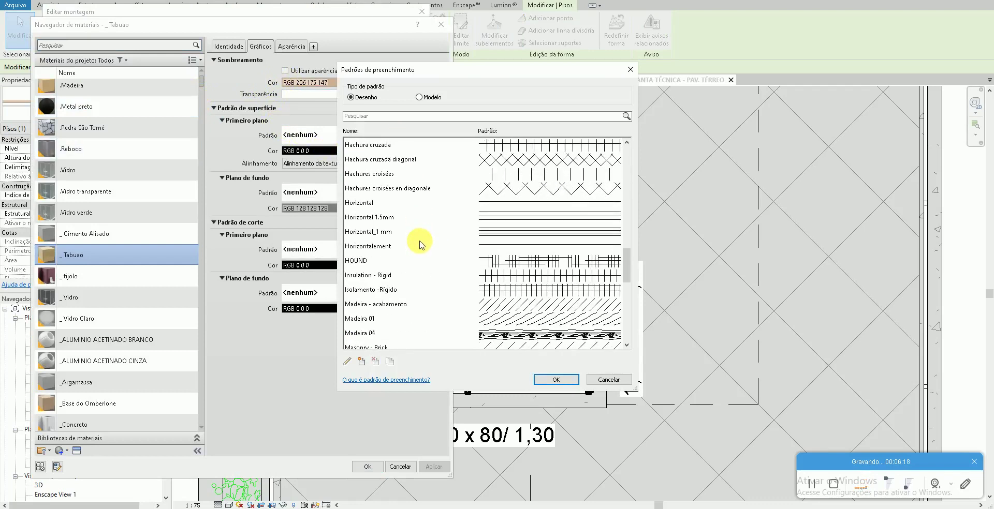
pyautogui.scroll(-1, 429, 283)
pyautogui.scroll(-3, 430, 283)
pyautogui.scroll(-4, 431, 284)
pyautogui.scroll(3, 431, 285)
pyautogui.scroll(5, 430, 280)
pyautogui.scroll(1, 431, 277)
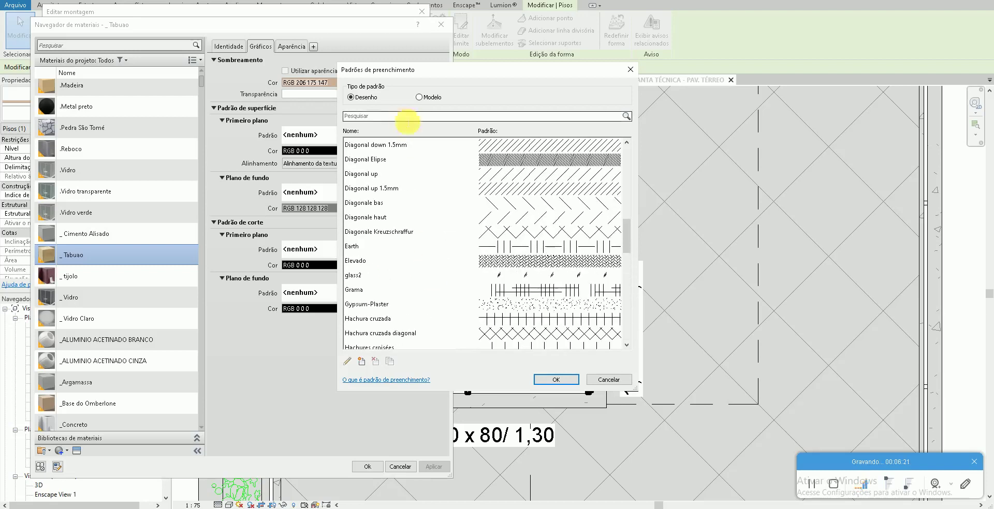
pyautogui.click(419, 98)
pyautogui.click(419, 97)
pyautogui.scroll(-1, 437, 238)
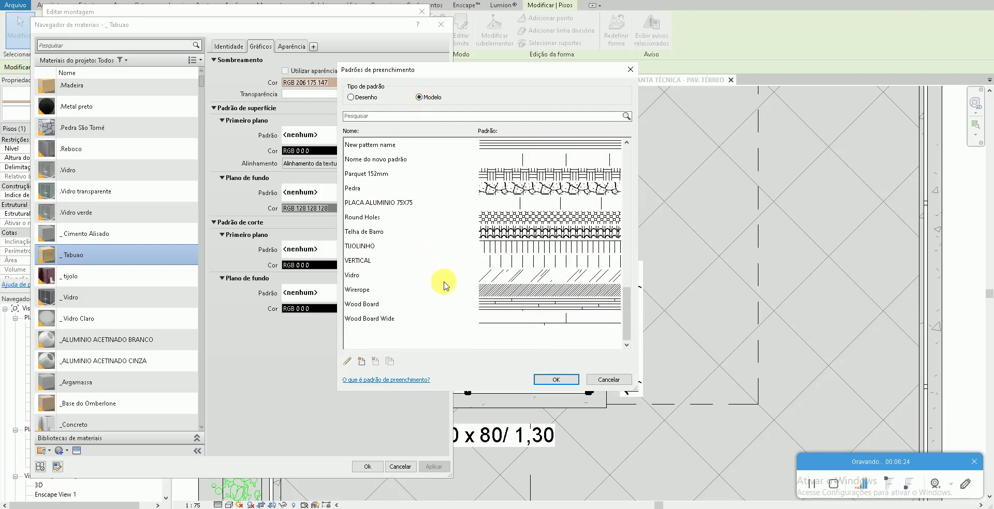
pyautogui.click(448, 320)
pyautogui.click(549, 382)
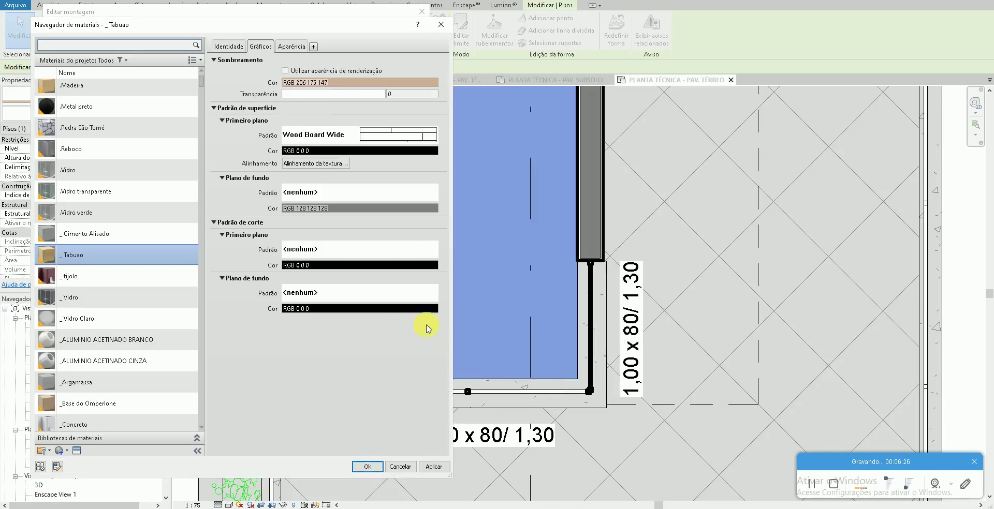
# - Colour the plank pattern grey RGB 128 and set the background pattern to Solid Fill
pyautogui.click(318, 151)
pyautogui.click(171, 235)
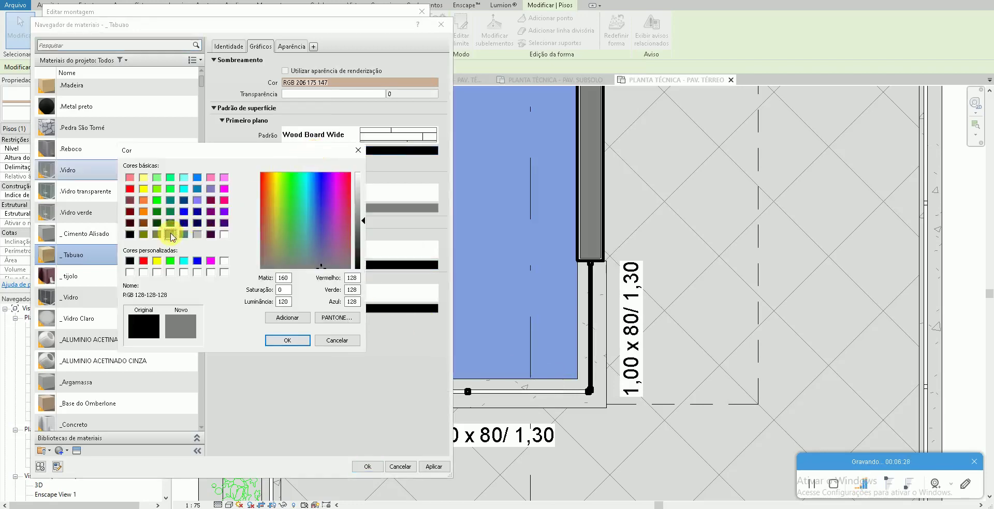
pyautogui.click(299, 341)
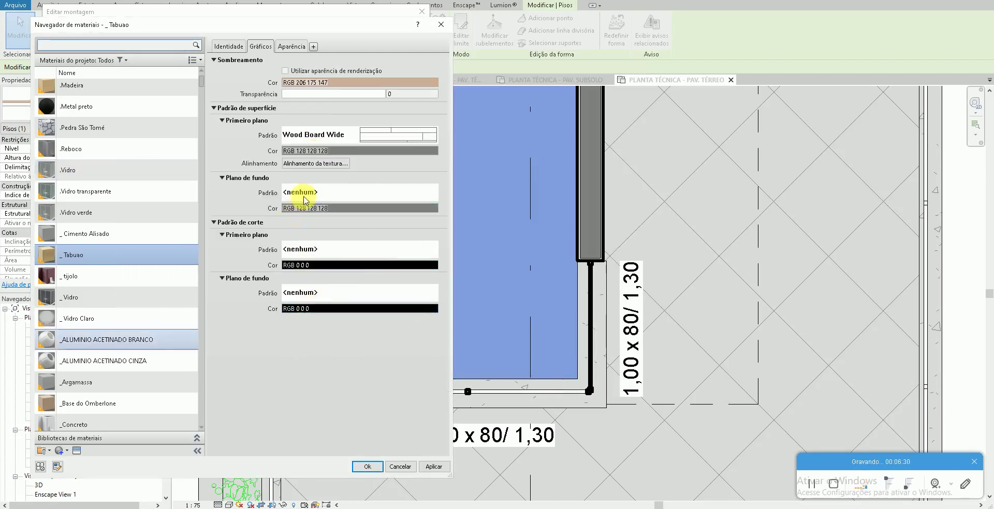
pyautogui.click(295, 193)
pyautogui.click(448, 164)
pyautogui.click(549, 381)
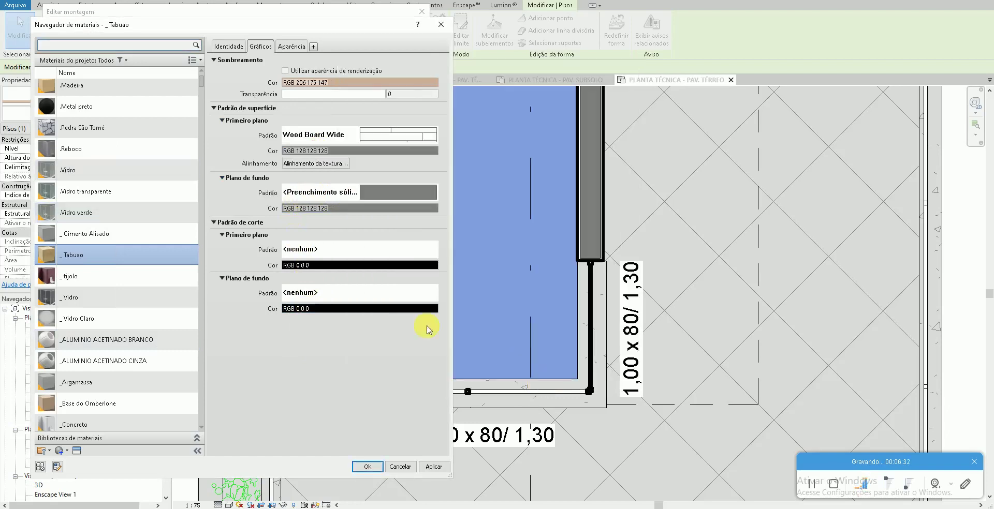
# - Set the solid background to RGB 220 220 220 and confirm the material, structure and type dialogs
pyautogui.click(305, 208)
pyautogui.doubleClick(351, 278)
pyautogui.write('220')
pyautogui.press('Tab')
pyautogui.write('220')
pyautogui.press('Tab')
pyautogui.write('220')
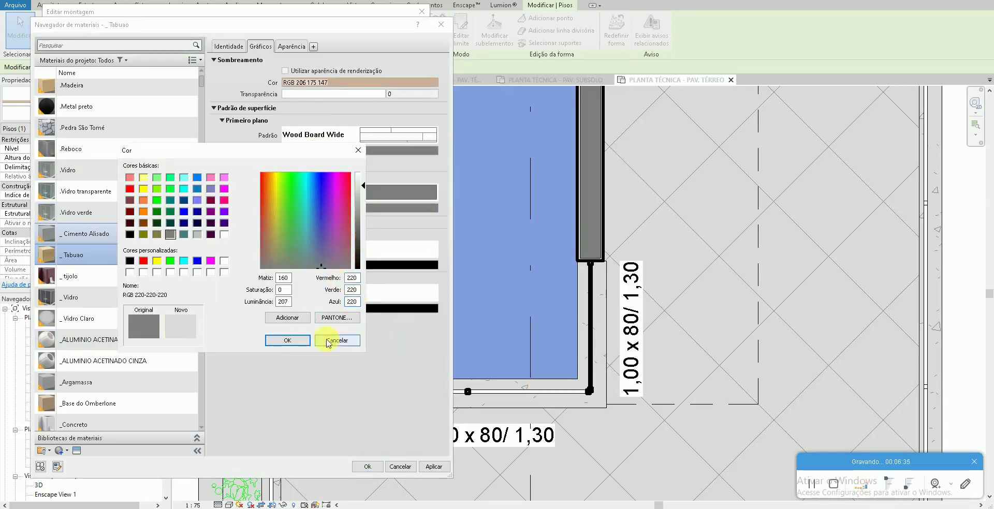
pyautogui.click(288, 340)
pyautogui.click(433, 466)
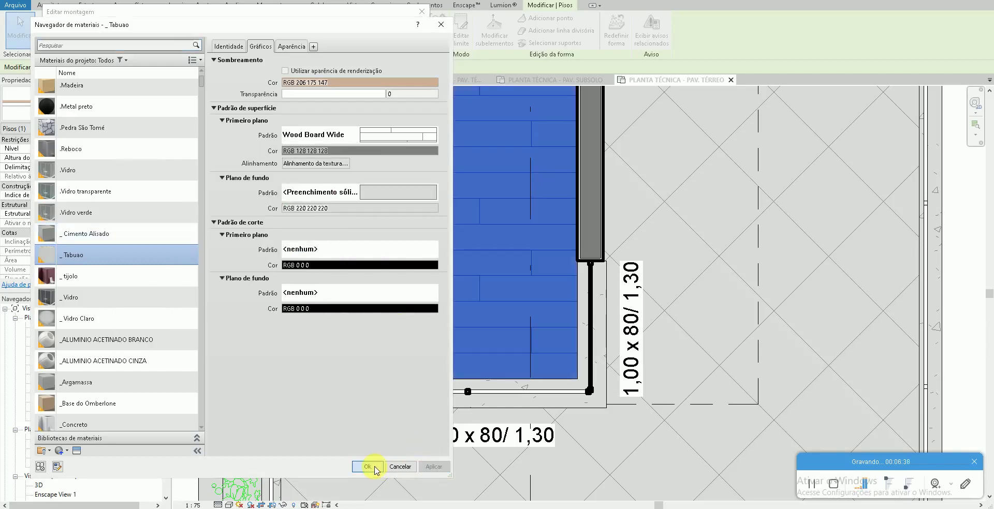
pyautogui.click(374, 468)
pyautogui.click(279, 441)
pyautogui.click(298, 445)
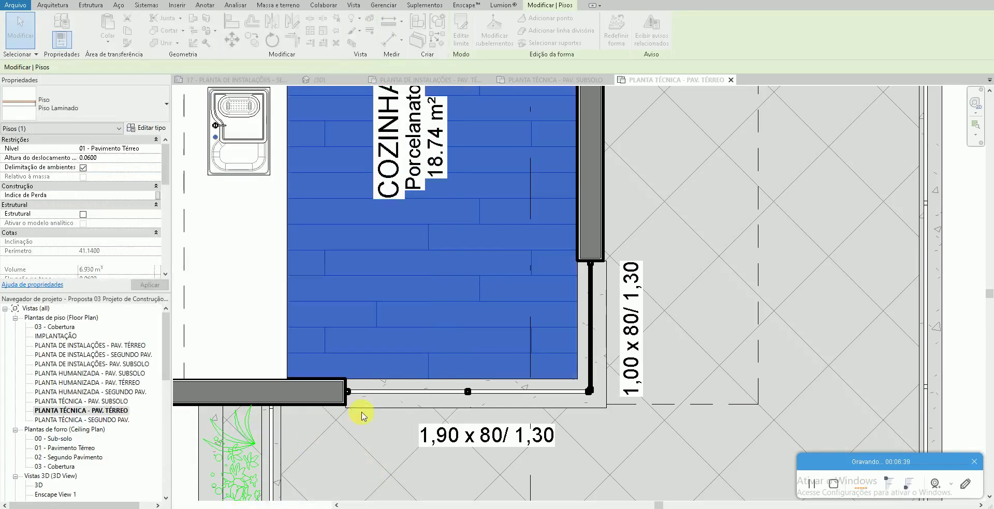
pyautogui.click(483, 417)
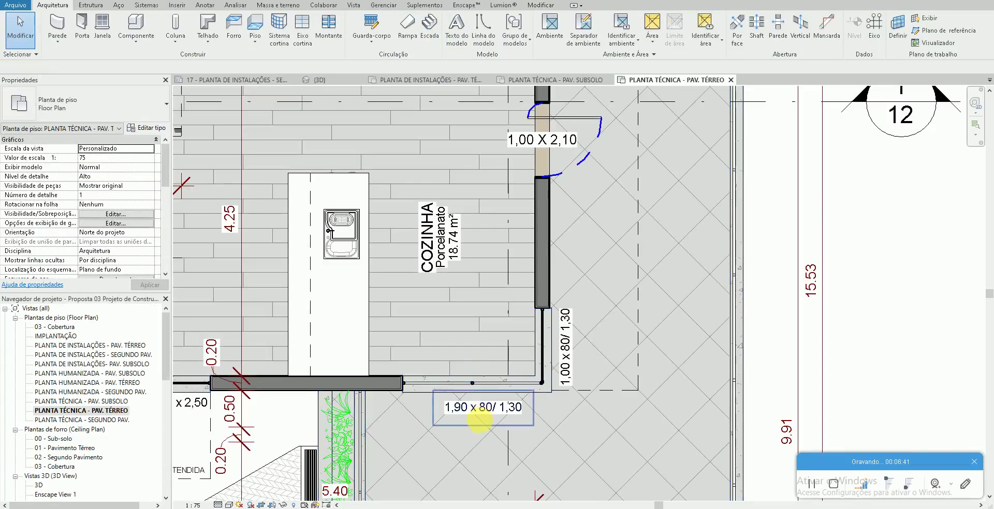
pyautogui.moveTo(484, 419); pyautogui.dragTo(522, 420, button='middle')
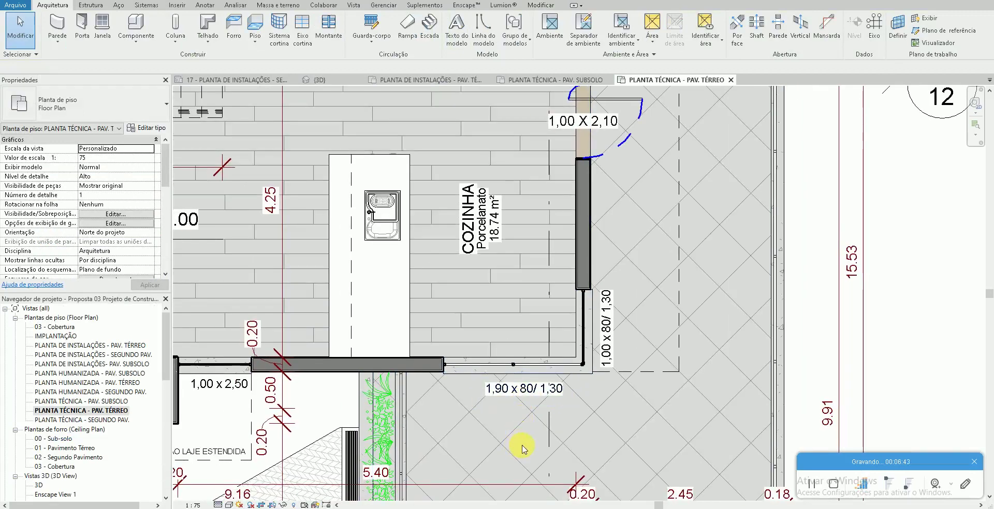
pyautogui.scroll(-2, 654, 310)
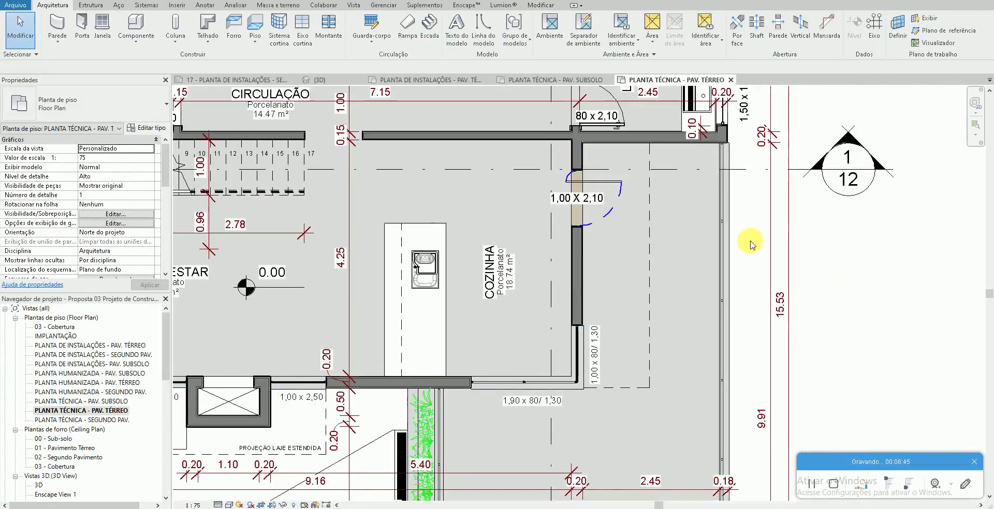
pyautogui.scroll(3, 656, 148)
pyautogui.scroll(3, 709, 166)
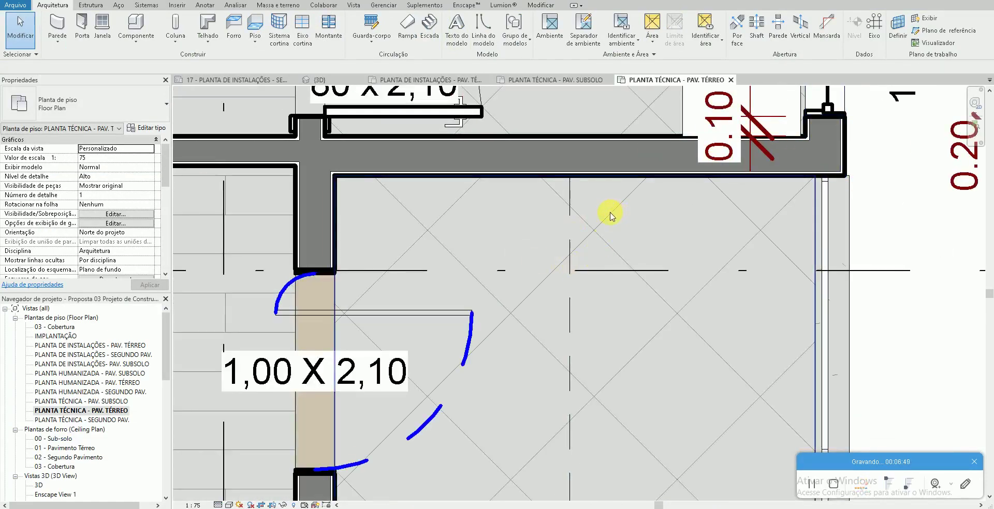
pyautogui.scroll(-2, 605, 210)
pyautogui.scroll(2, 406, 381)
pyautogui.scroll(-2, 565, 199)
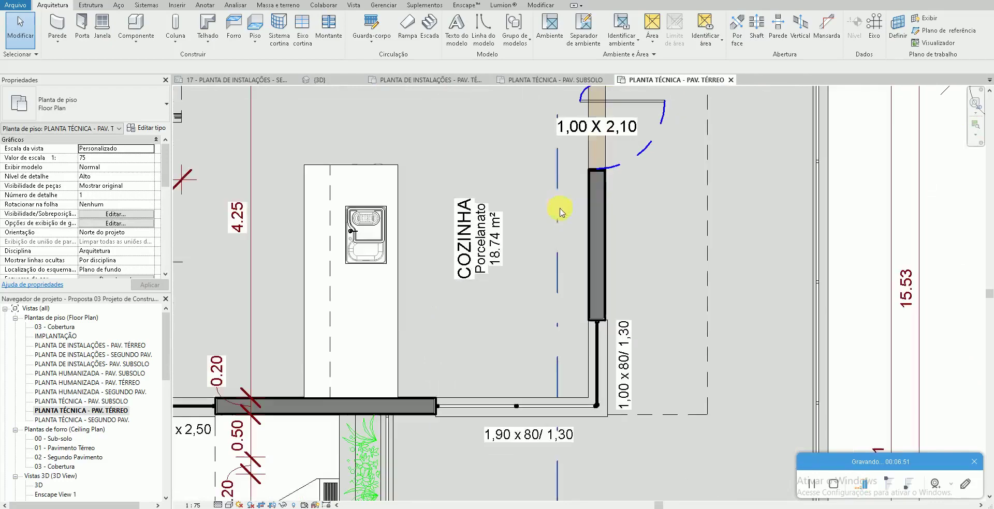
pyautogui.scroll(-2, 355, 333)
pyautogui.scroll(3, 550, 461)
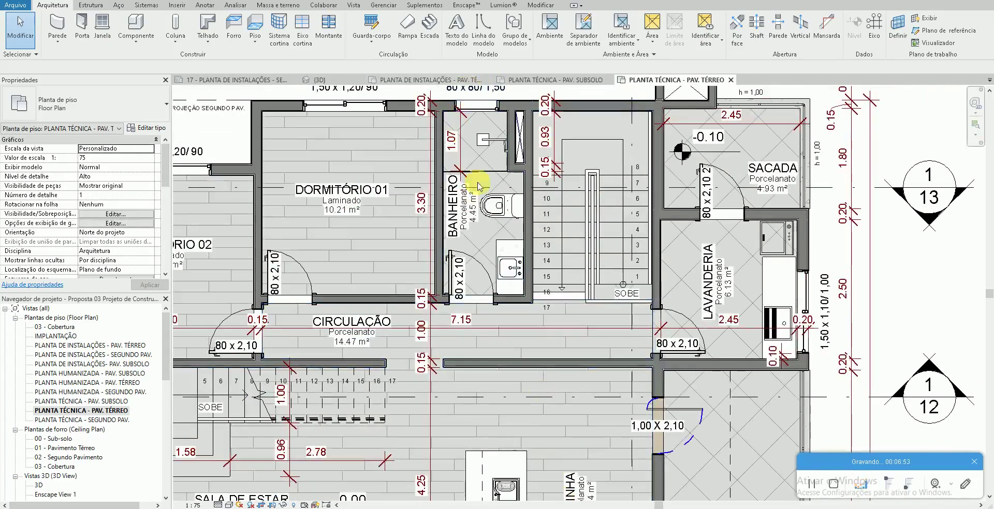
pyautogui.scroll(-1, 466, 217)
pyautogui.moveTo(463, 354); pyautogui.dragTo(522, 186, button='middle')
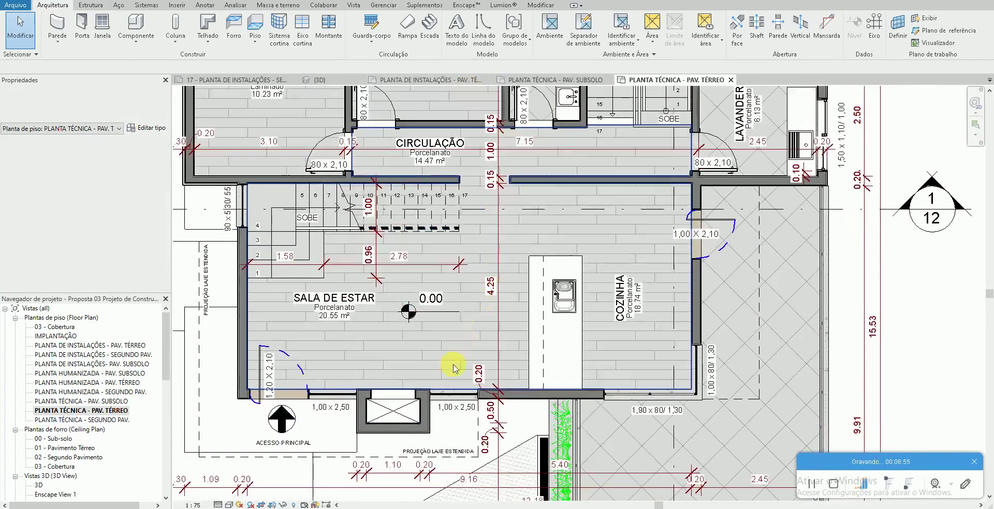
pyautogui.moveTo(443, 337); pyautogui.dragTo(470, 290, button='middle')
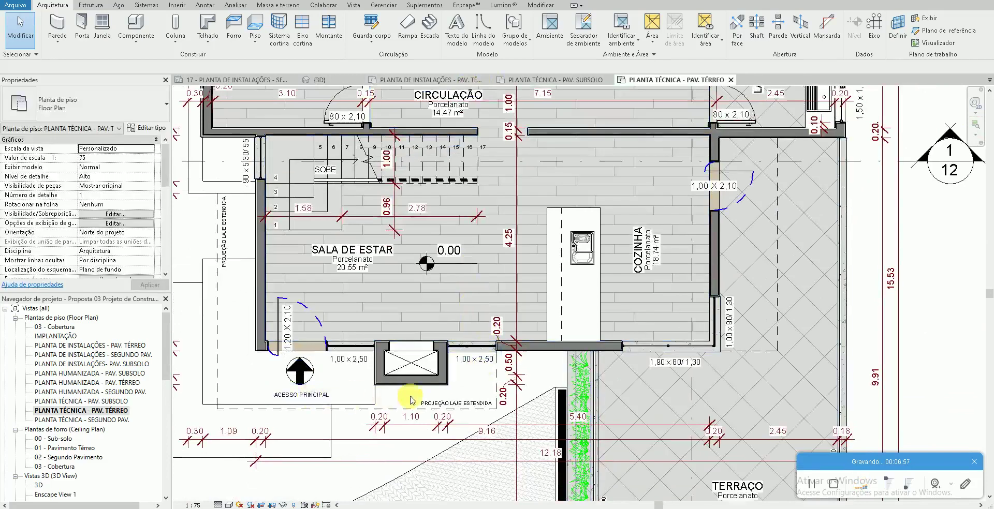
pyautogui.scroll(3, 322, 353)
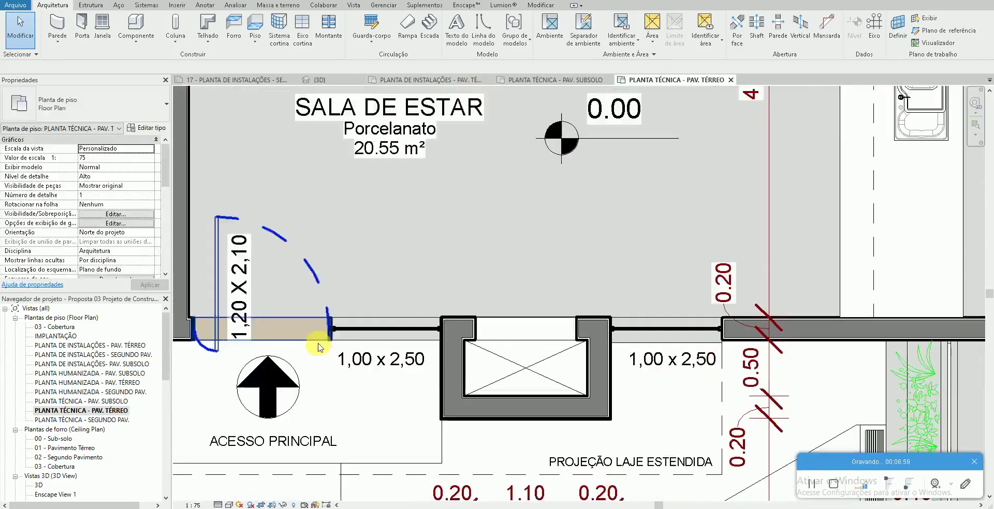
pyautogui.click(317, 286)
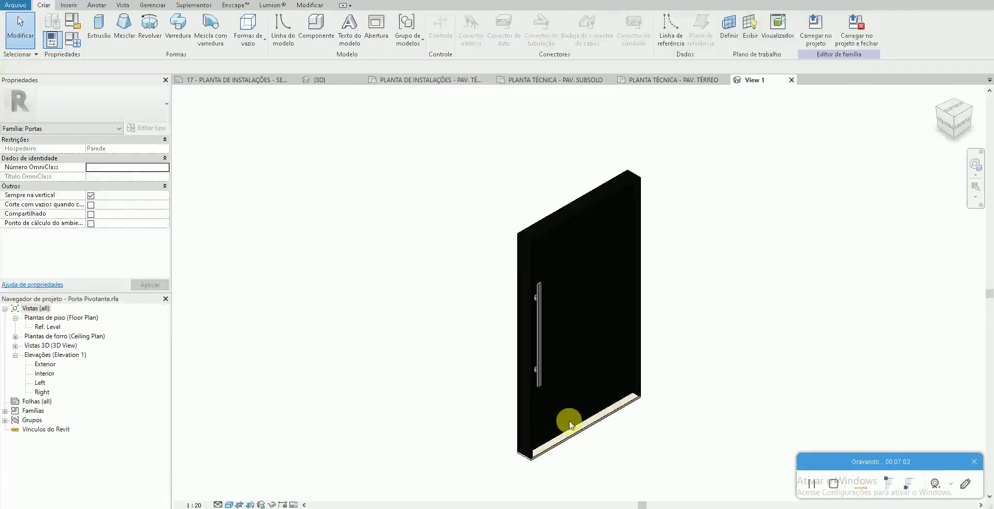
# - Remove the threshold extrusion from the pivot door family and overwrite it in the project
pyautogui.scroll(2, 580, 425)
pyautogui.click(592, 430)
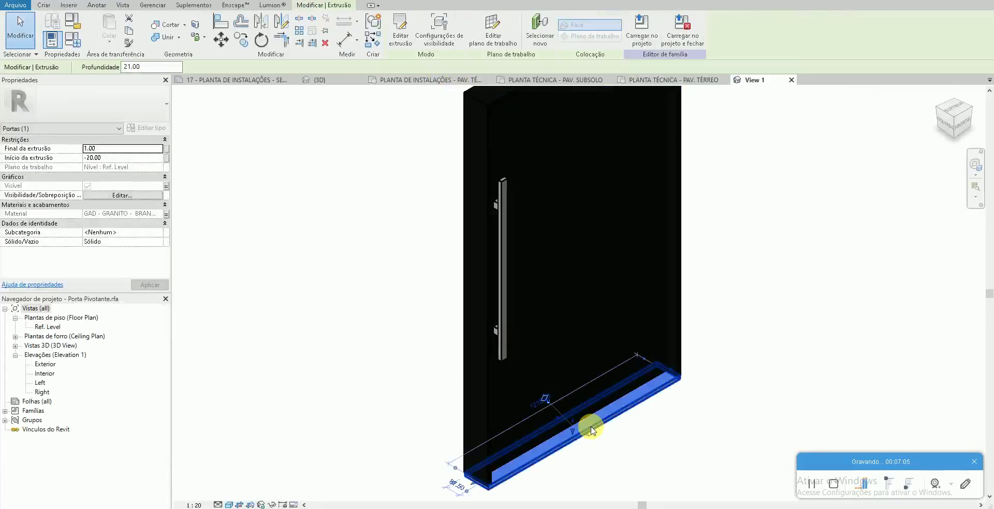
pyautogui.press('Escape')
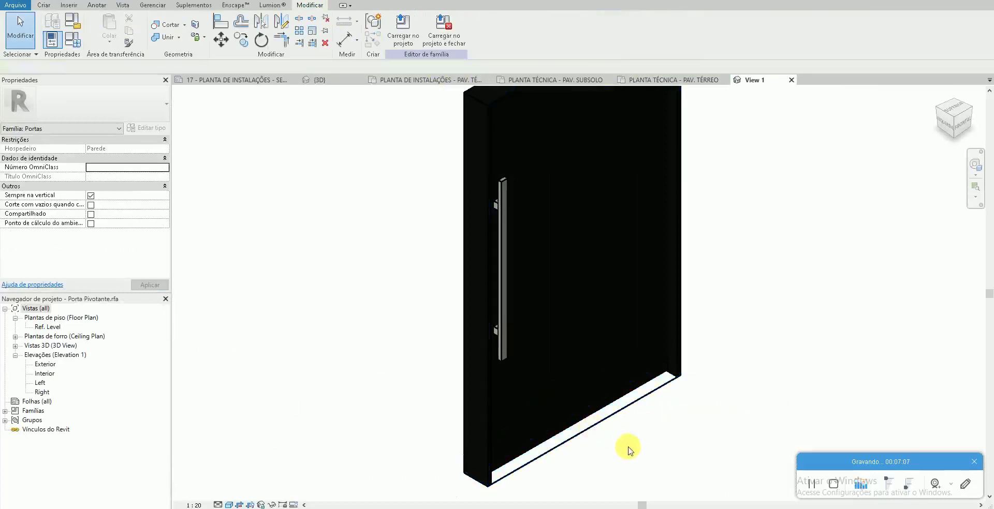
pyautogui.click(408, 36)
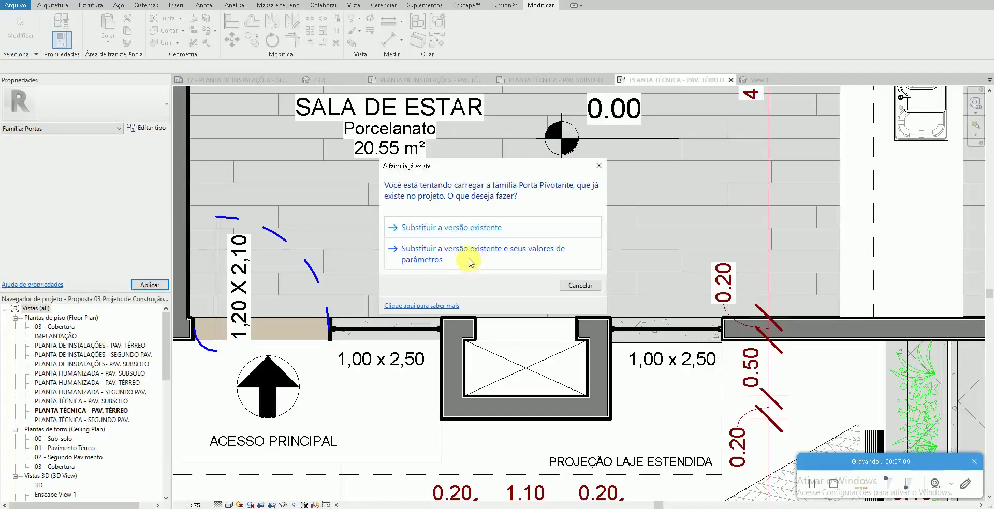
pyautogui.click(472, 264)
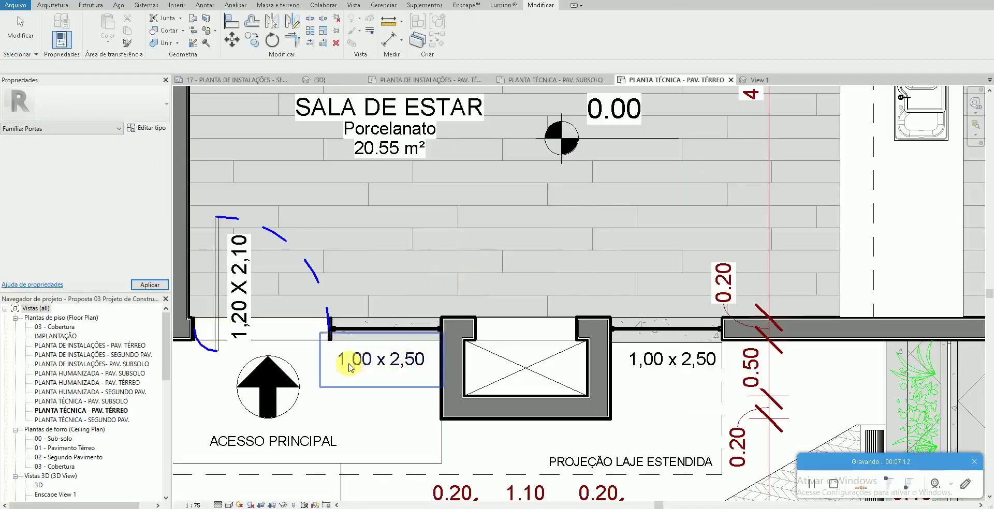
# - Pan the plan to the entrance and inspect the window beside it
pyautogui.moveTo(306, 337); pyautogui.dragTo(388, 332, button='middle')
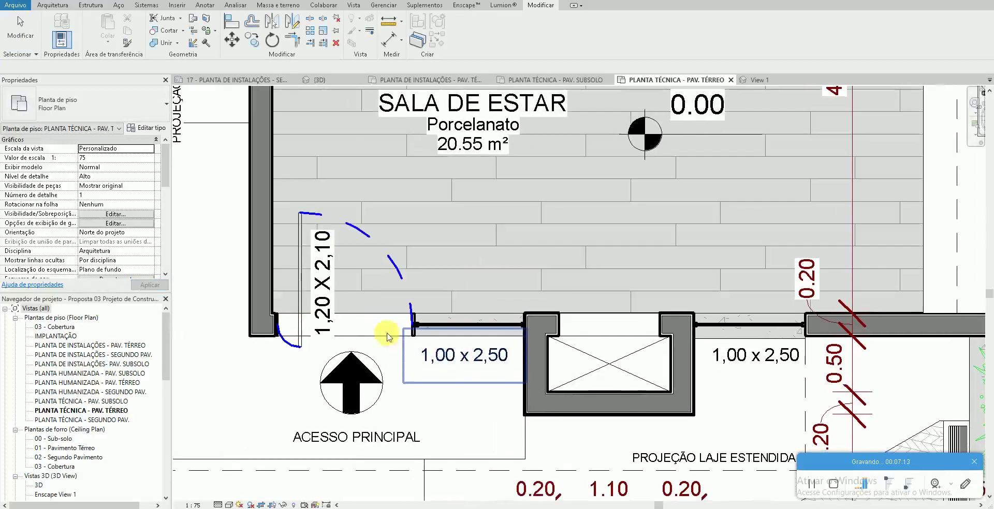
pyautogui.click(439, 341)
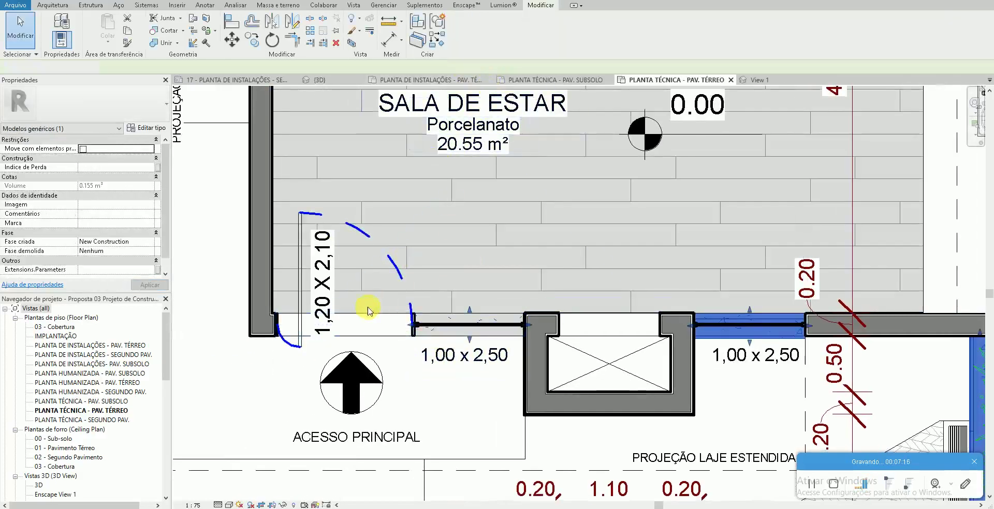
pyautogui.press('Escape')
pyautogui.click(70, 8)
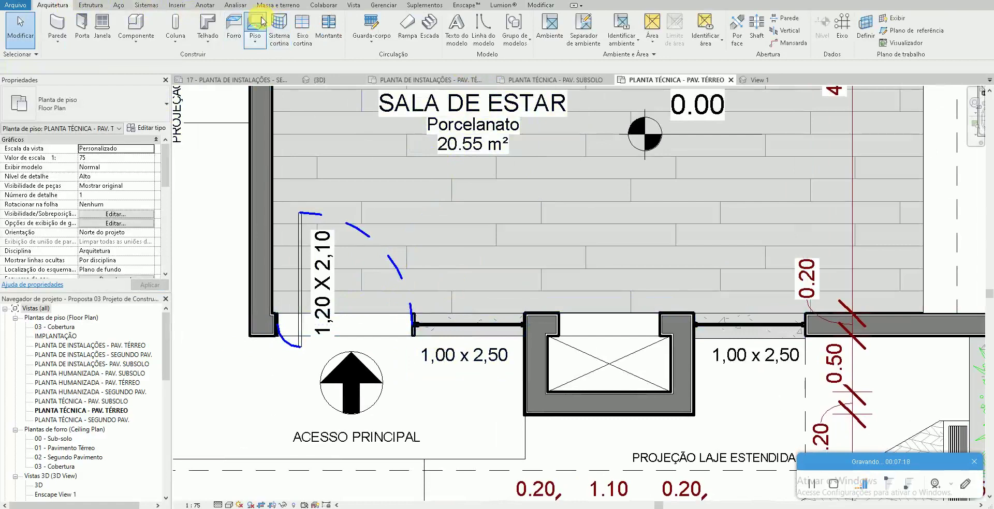
# - Sketch a rectangular floor across the entrance door opening and finish it without attaching walls
pyautogui.click(263, 21)
pyautogui.scroll(3, 422, 275)
pyautogui.scroll(1, 419, 351)
pyautogui.click(396, 452)
pyautogui.scroll(3, 572, 366)
pyautogui.scroll(4, 234, 344)
pyautogui.click(234, 344)
pyautogui.scroll(1, 288, 343)
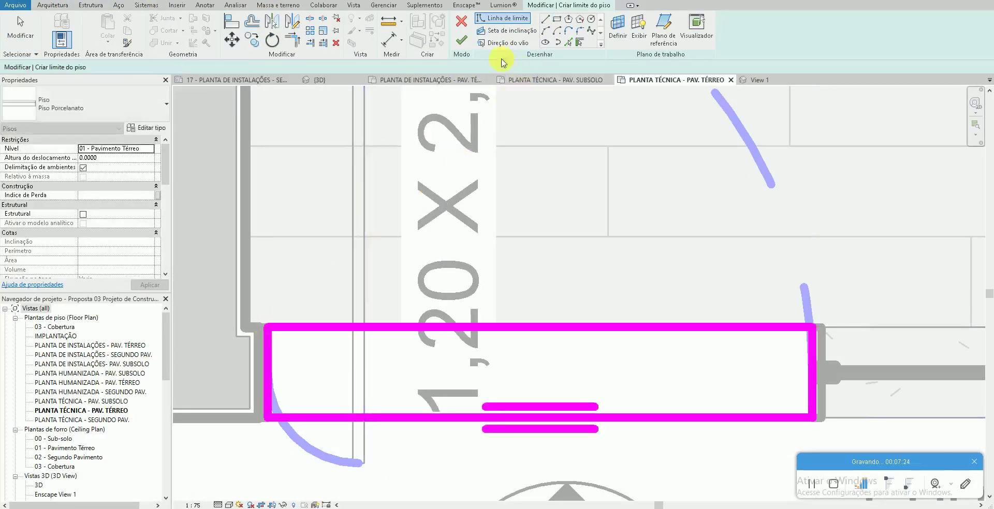
pyautogui.click(462, 40)
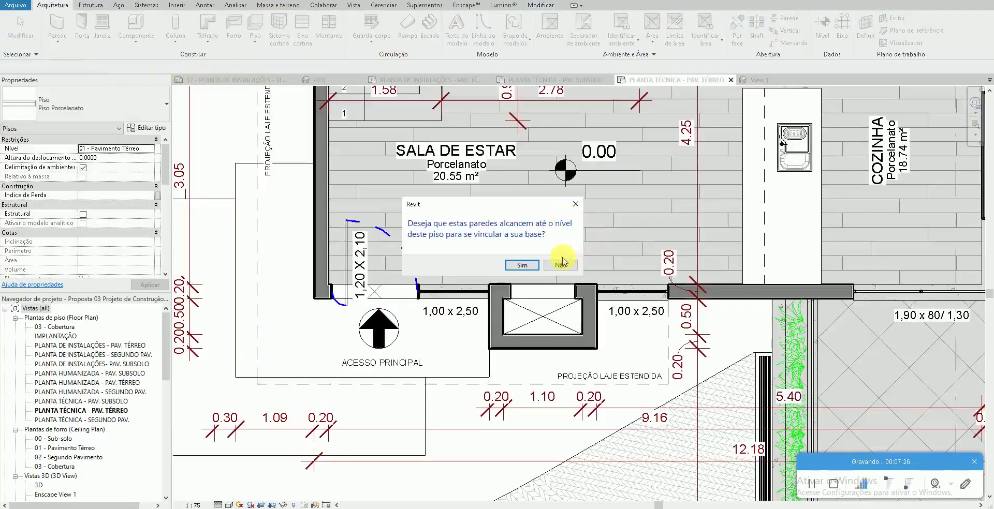
pyautogui.click(568, 260)
# - Change the new threshold floor's type to Piso Granito and check its boundary
pyautogui.click(95, 112)
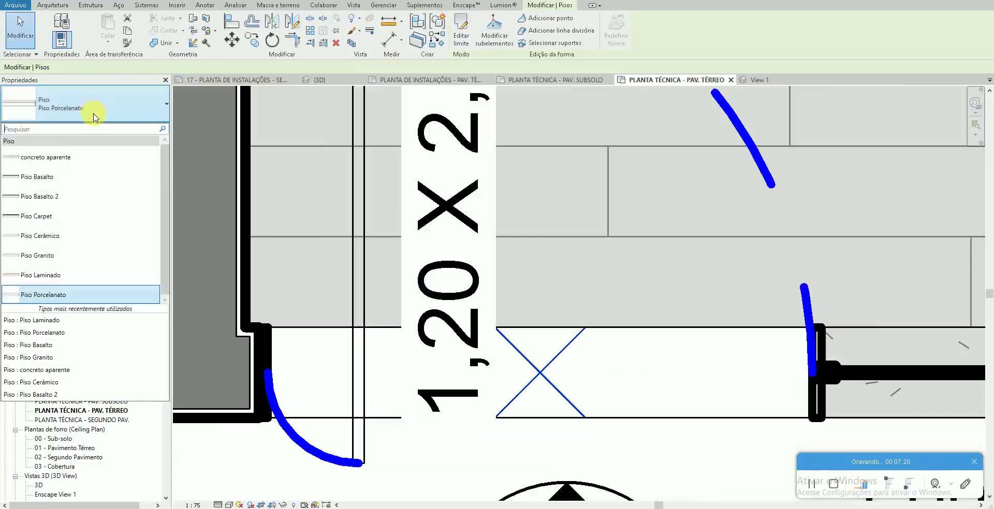
pyautogui.click(69, 264)
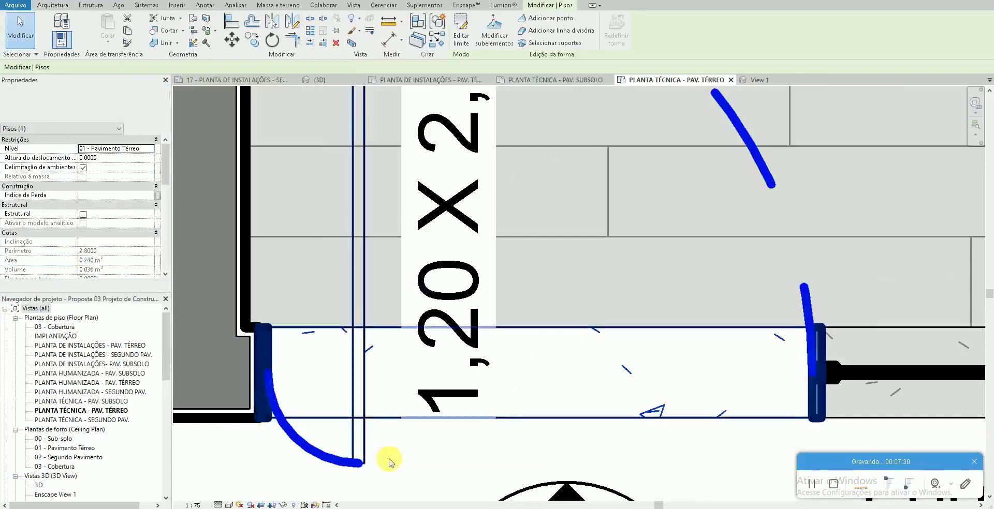
pyautogui.click(437, 450)
pyautogui.scroll(-2, 440, 447)
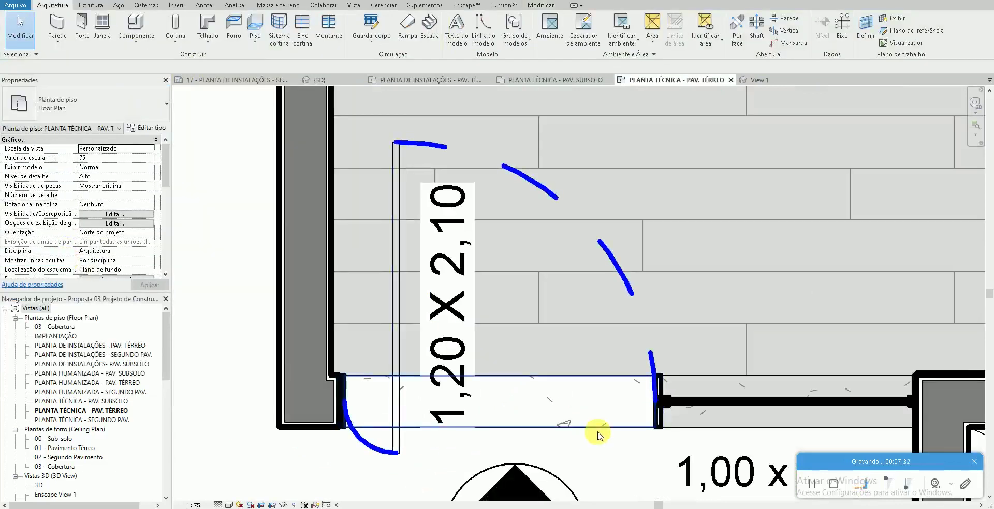
pyautogui.click(598, 436)
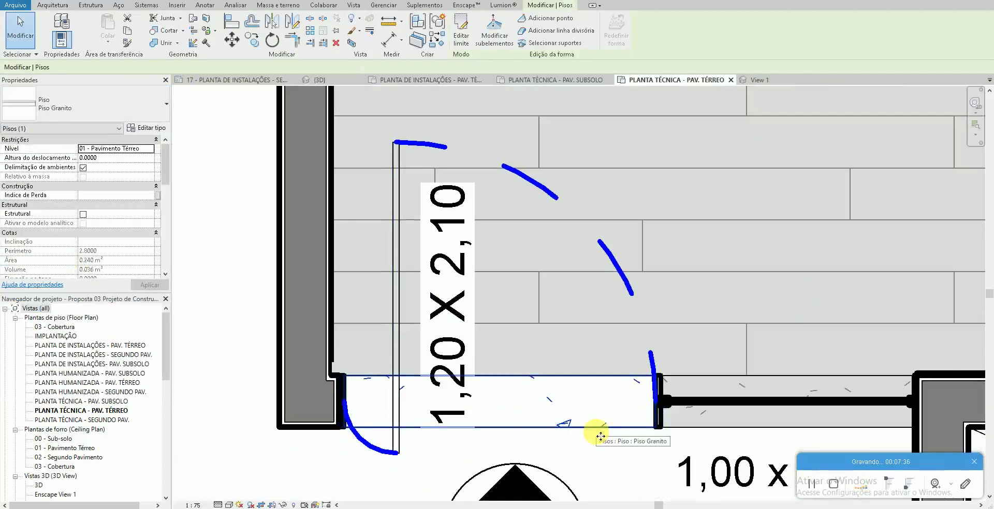
pyautogui.click(596, 434)
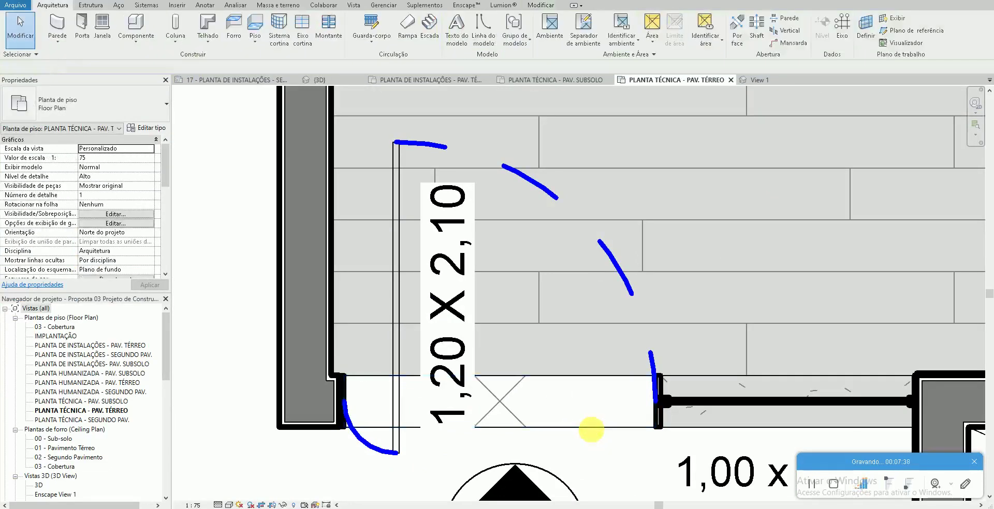
pyautogui.doubleClick(593, 433)
pyautogui.press('Escape')
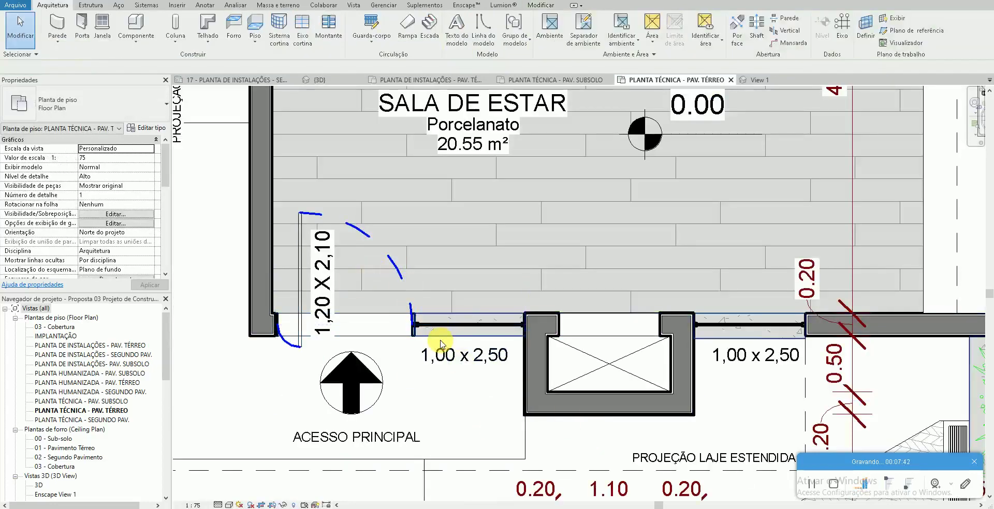
# - Open the entrance door's family for editing and select its threshold solid
pyautogui.click(394, 274)
pyautogui.click(460, 29)
pyautogui.click(599, 427)
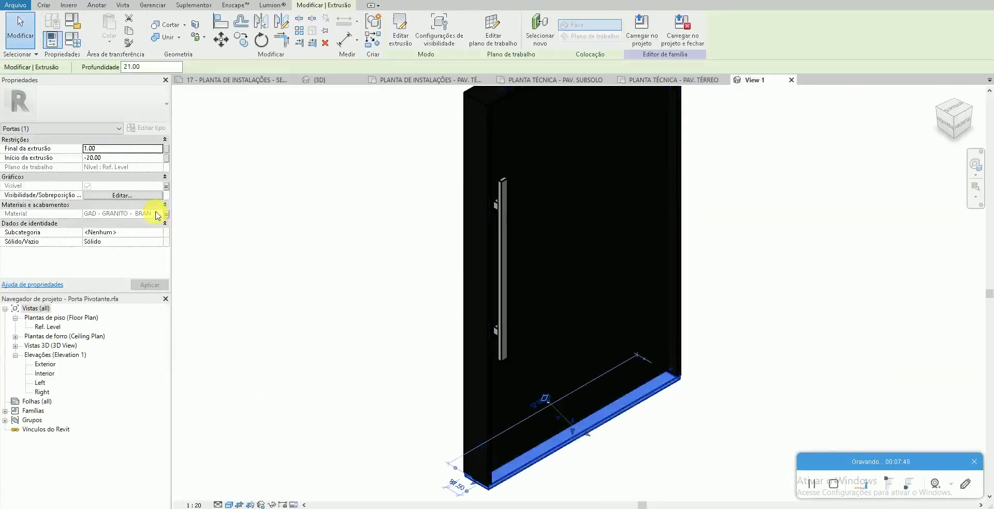
pyautogui.click(166, 214)
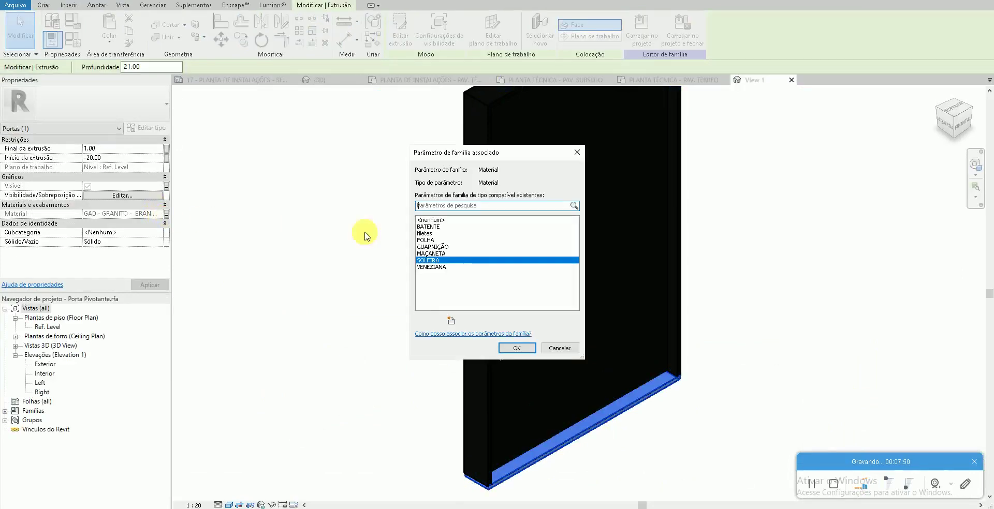
pyautogui.press('Return')
pyautogui.click(362, 214)
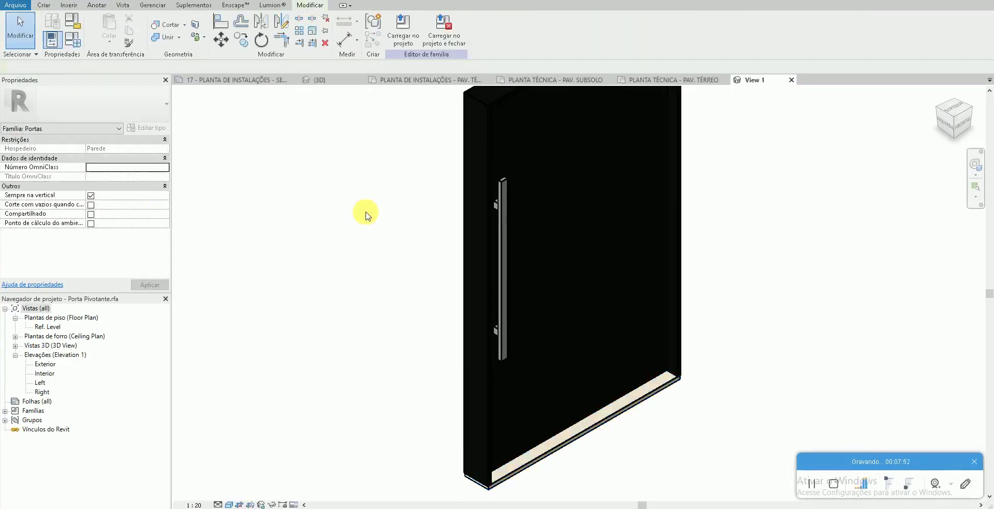
# - Using MAT, select the GAD - GRANITO - BRANCO MARFIM - APICOADO material, keeping a solid surface fill pattern
pyautogui.press('m')
pyautogui.press('a')
pyautogui.press('t')
pyautogui.scroll(-2, 146, 343)
pyautogui.scroll(-3, 138, 355)
pyautogui.scroll(-1, 133, 195)
pyautogui.scroll(2, 129, 202)
pyautogui.click(129, 202)
pyautogui.click(128, 159)
pyautogui.click(285, 70)
pyautogui.click(311, 135)
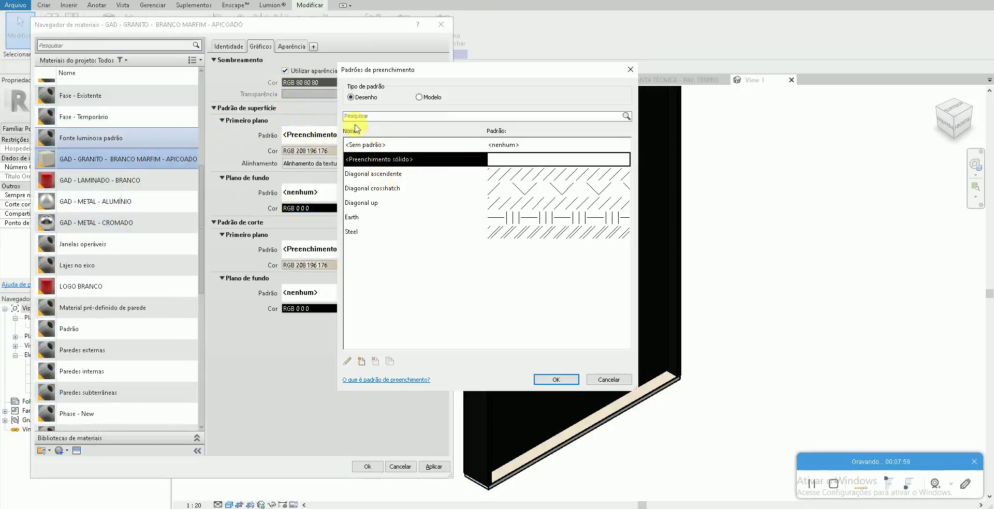
pyautogui.click(419, 98)
pyautogui.click(369, 99)
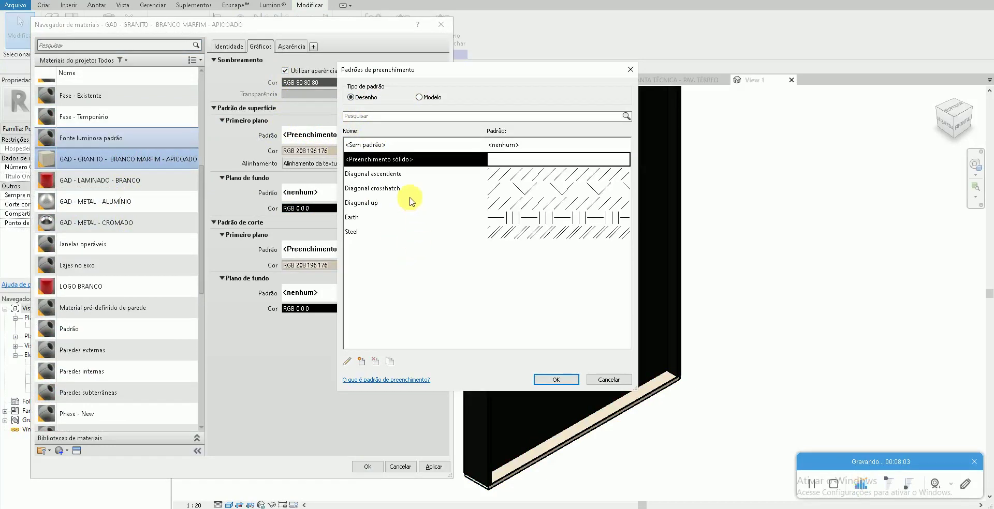
pyautogui.press('Return')
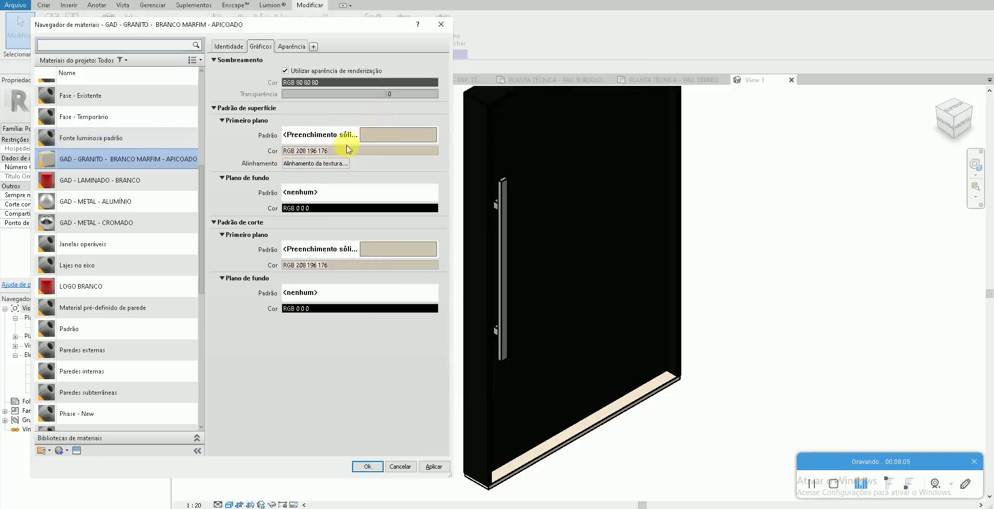
# - Set its surface fill colour to RGB 220 220 220 and reload the family, overwriting the project version
pyautogui.click(316, 151)
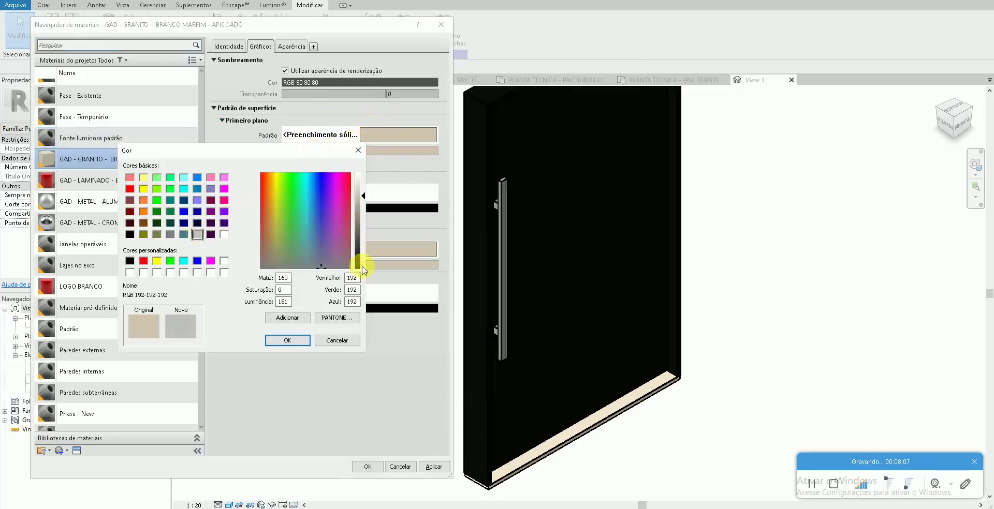
pyautogui.write('220')
pyautogui.press('Tab')
pyautogui.write('220')
pyautogui.press('Tab')
pyautogui.write('220')
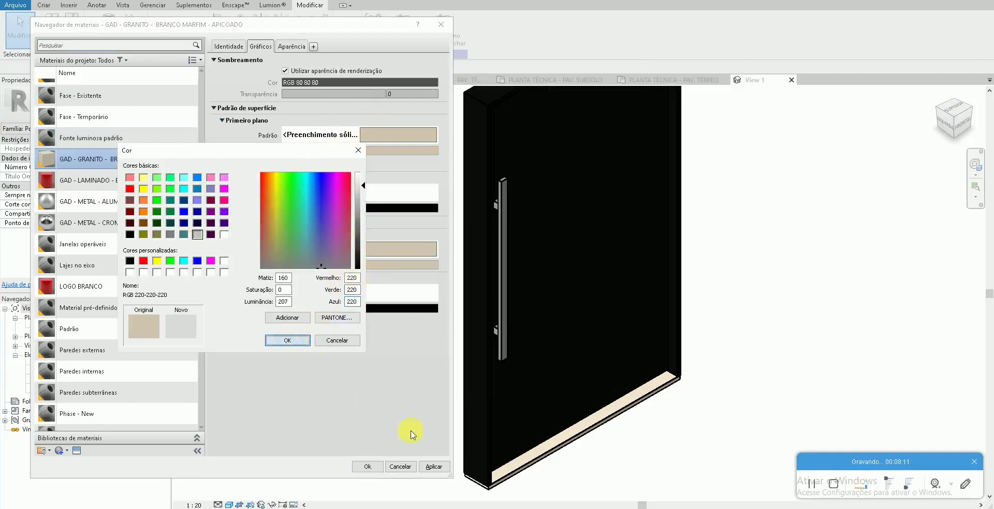
pyautogui.press('Return')
pyautogui.click(429, 469)
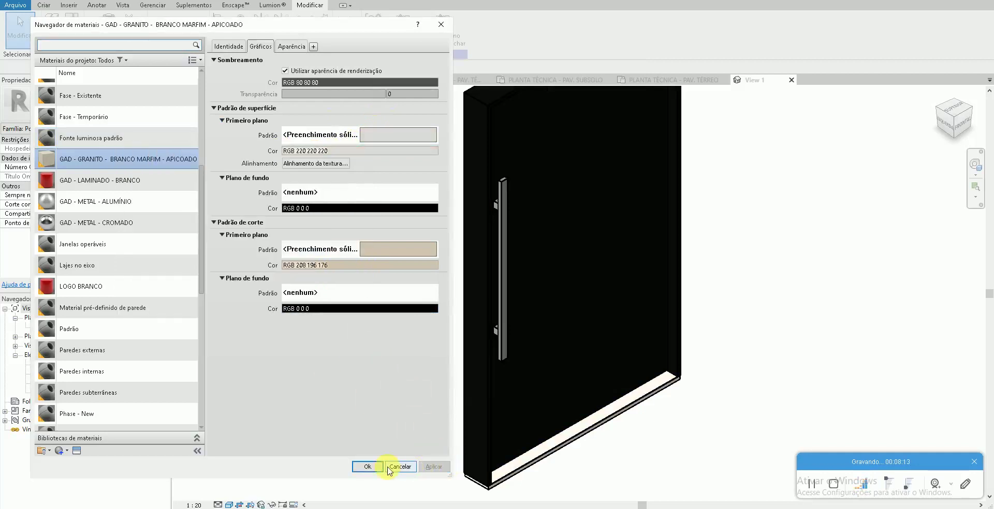
pyautogui.click(367, 467)
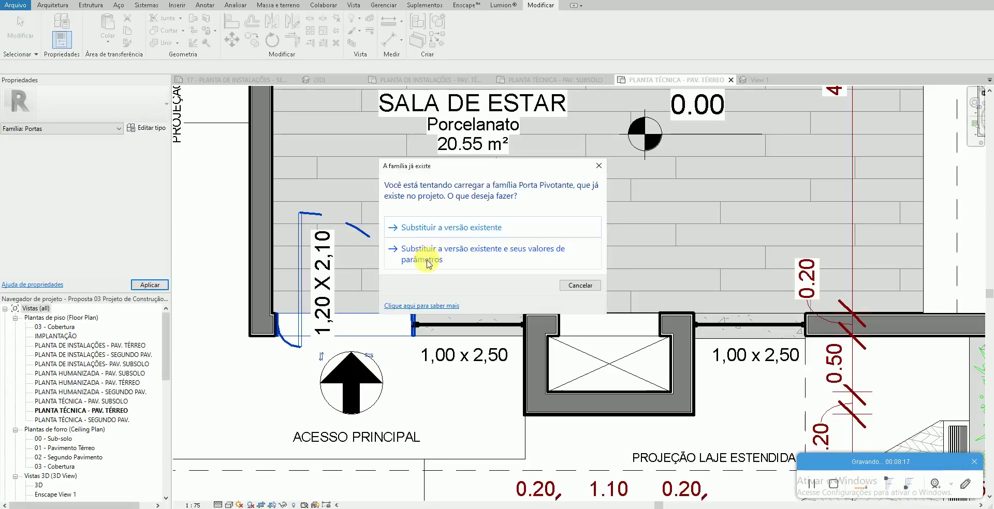
pyautogui.click(428, 252)
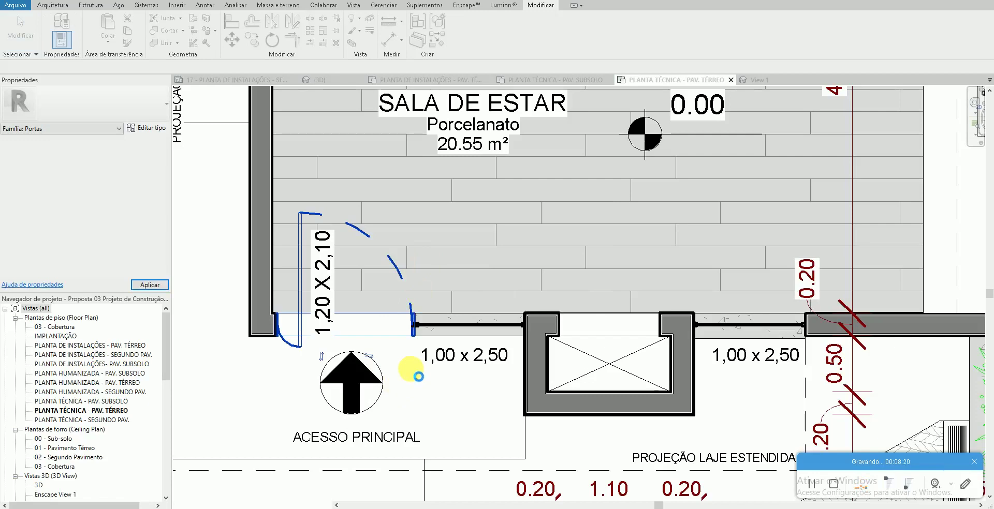
# - Change the project's GAD - GRANITO - BRANCO MARFIM - APICOADO surface fill colour to RGB 220 220 220
pyautogui.click(391, 341)
pyautogui.click(399, 346)
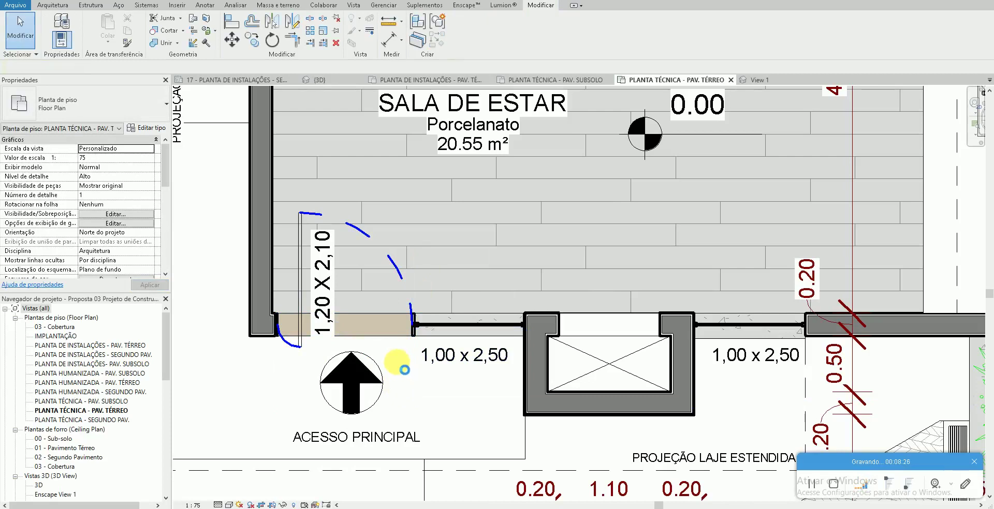
pyautogui.press('m')
pyautogui.press('a')
pyautogui.press('t')
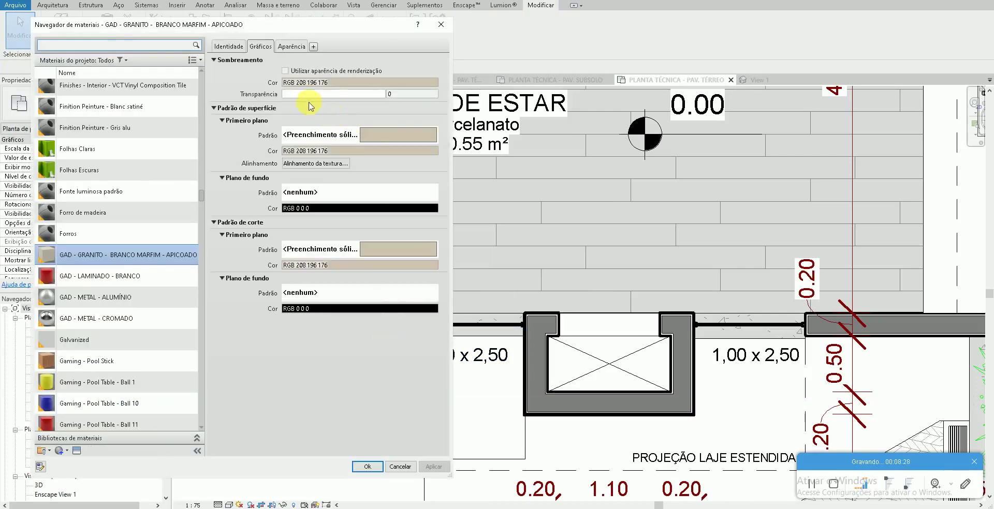
pyautogui.click(311, 150)
pyautogui.write('2')
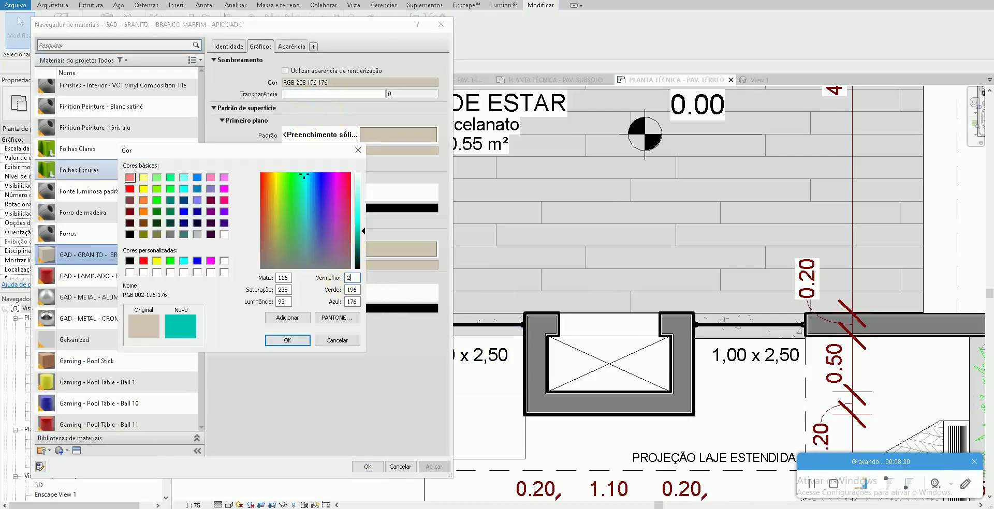
pyautogui.write('20220')
pyautogui.press('Tab')
pyautogui.write('220')
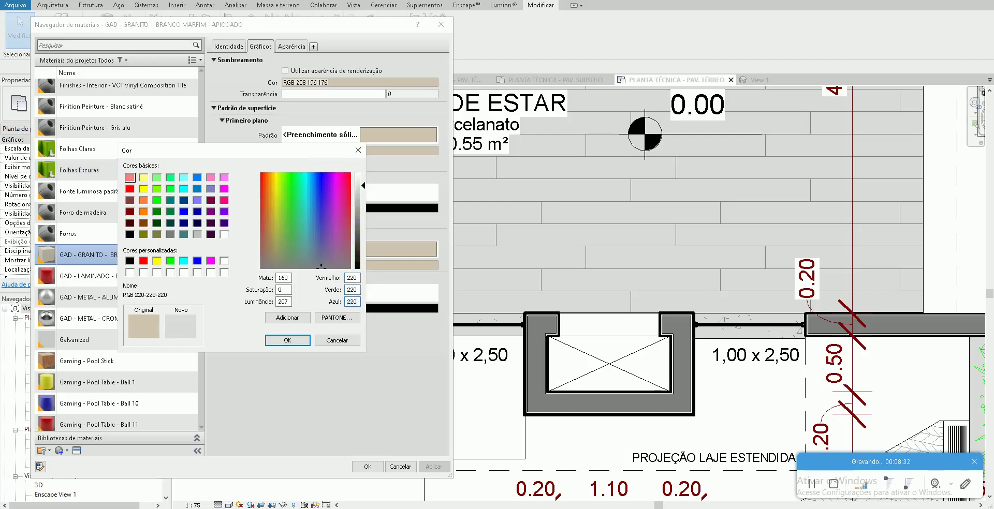
pyautogui.click(284, 344)
pyautogui.click(434, 467)
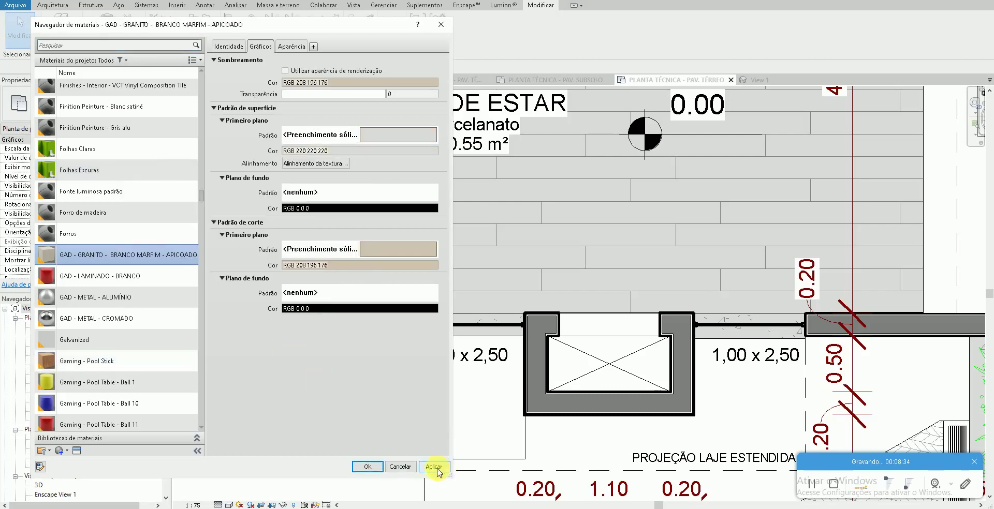
pyautogui.click(369, 468)
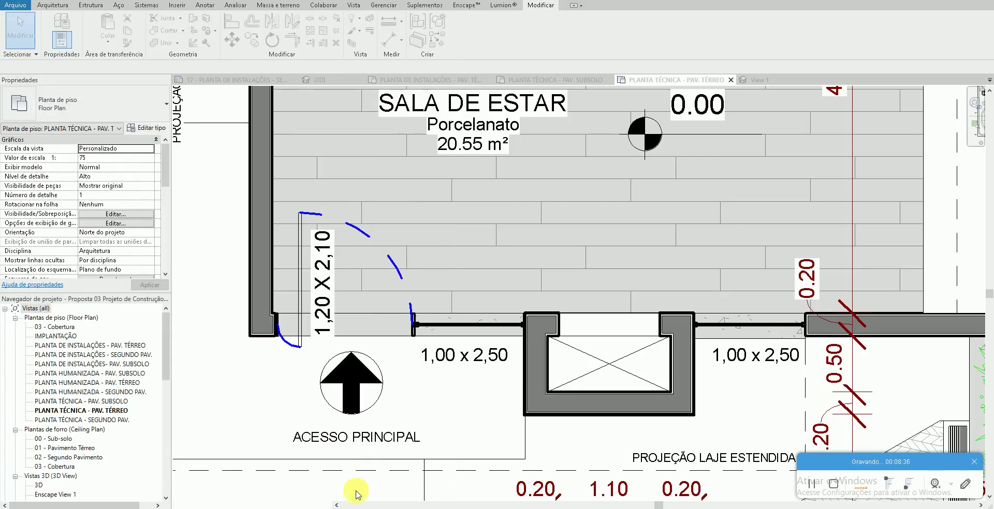
pyautogui.scroll(-2, 445, 383)
pyautogui.scroll(-1, 326, 397)
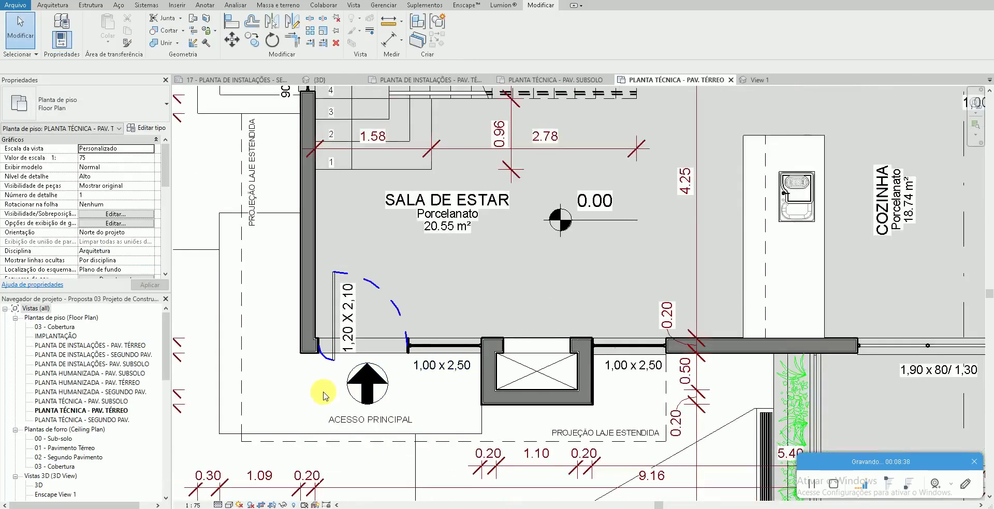
# - Start the Paint tool (PT) and search the materials for 'granit'
pyautogui.scroll(-1, 325, 396)
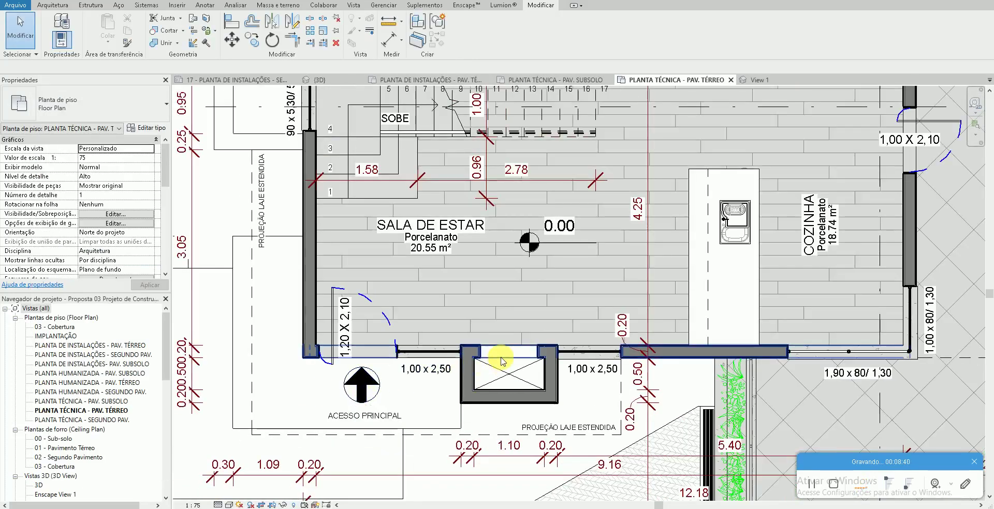
pyautogui.scroll(2, 500, 360)
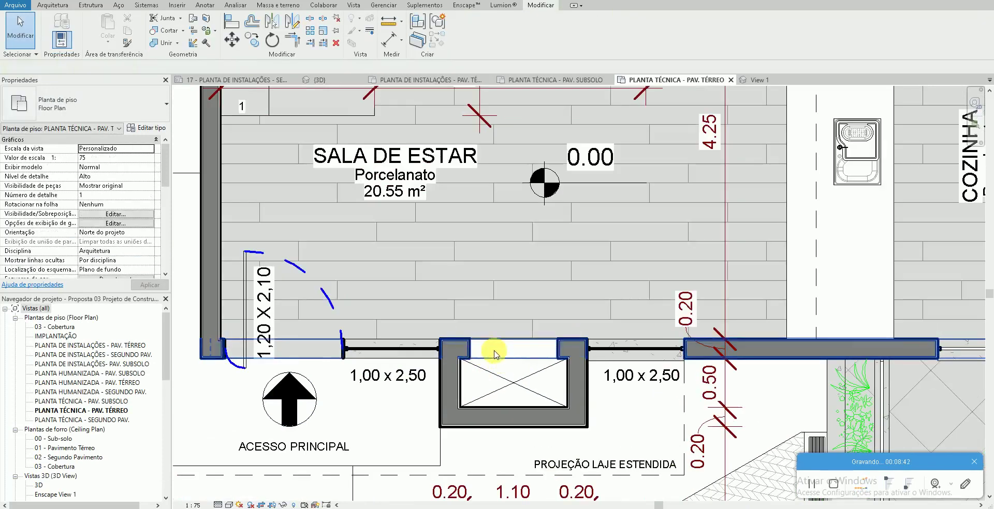
pyautogui.scroll(1, 520, 351)
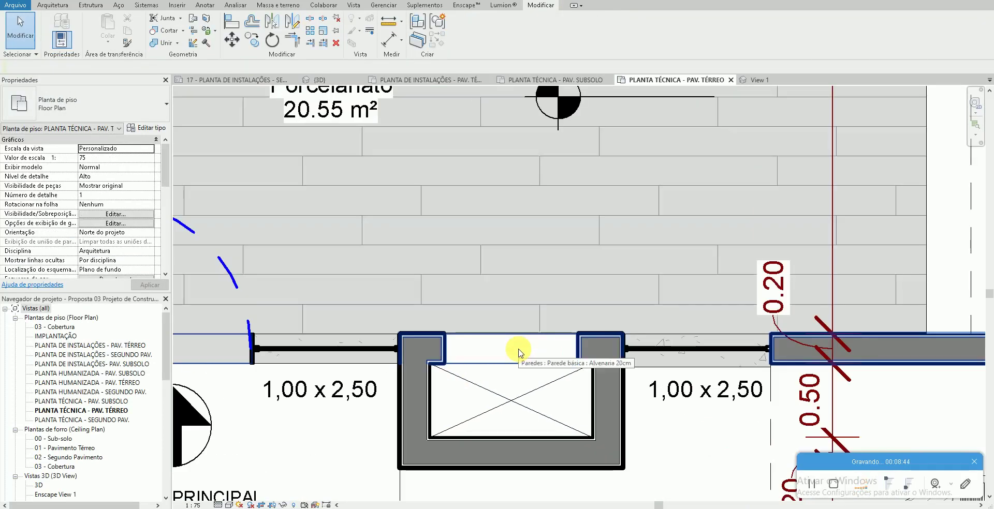
pyautogui.press('p')
pyautogui.press('t')
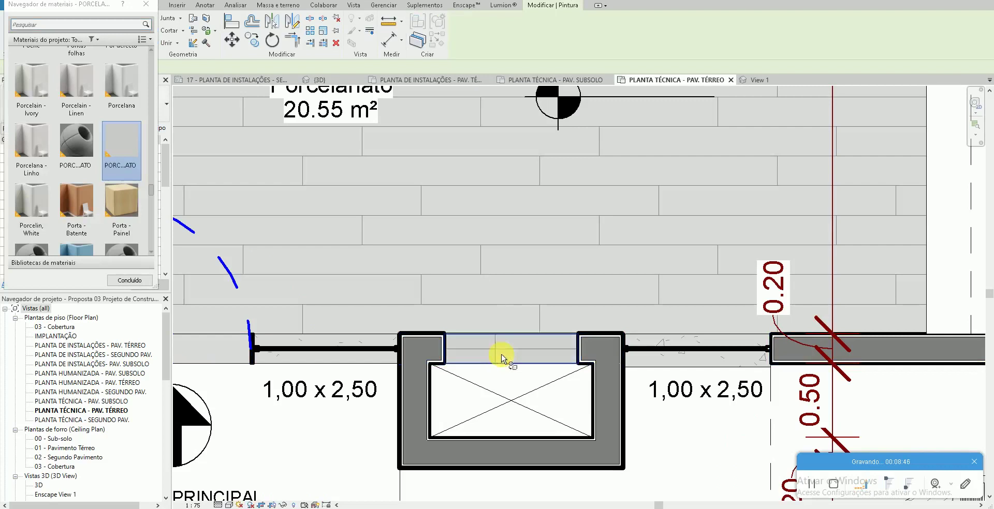
pyautogui.scroll(1, 129, 125)
pyautogui.click(78, 25)
pyautogui.write('granit')
pyautogui.click(77, 140)
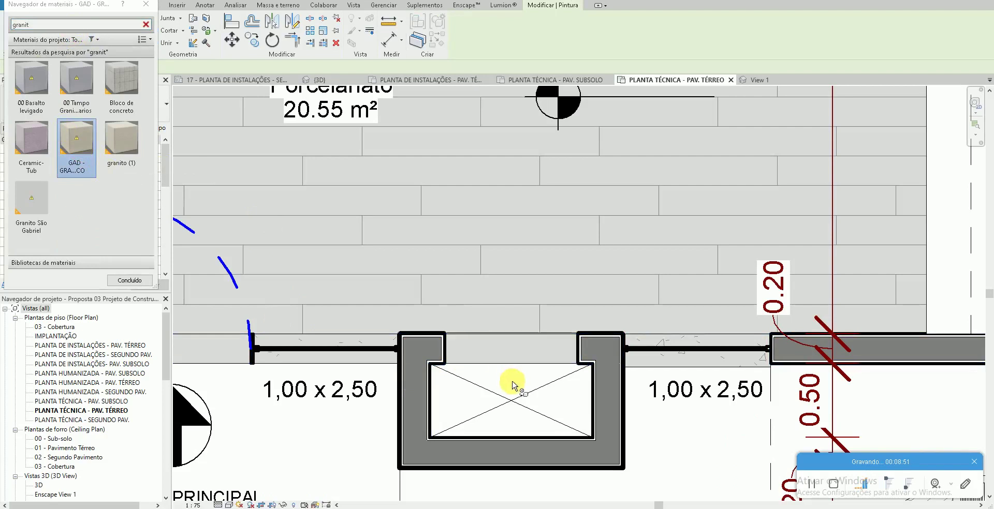
# - Paint the floor strip above the shaft box with Granito São Gabriel
pyautogui.scroll(2, 514, 382)
pyautogui.scroll(1, 518, 383)
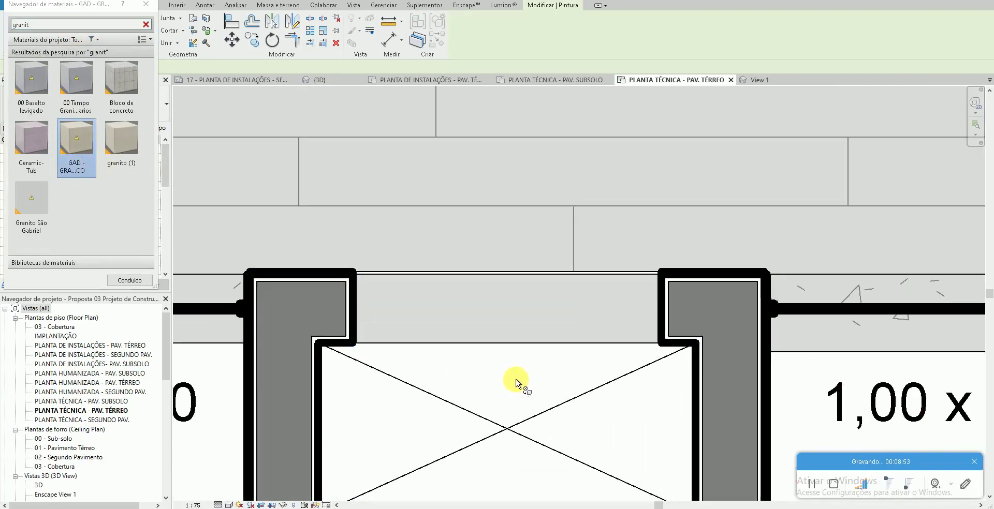
pyautogui.click(121, 156)
pyautogui.click(31, 207)
pyautogui.click(470, 340)
pyautogui.press('Escape')
pyautogui.scroll(-3, 481, 337)
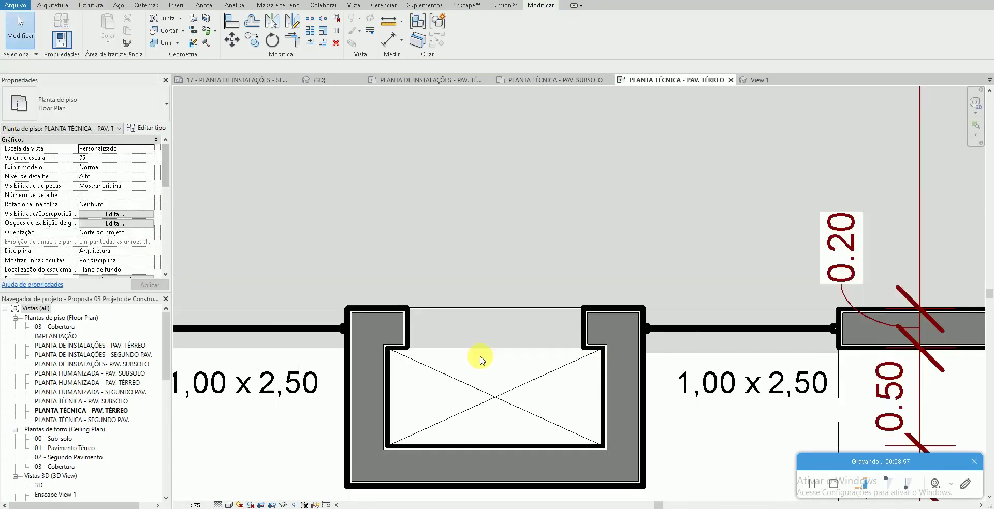
# - Change the white filled region under the kitchen island to the Concreto type
pyautogui.scroll(-2, 485, 324)
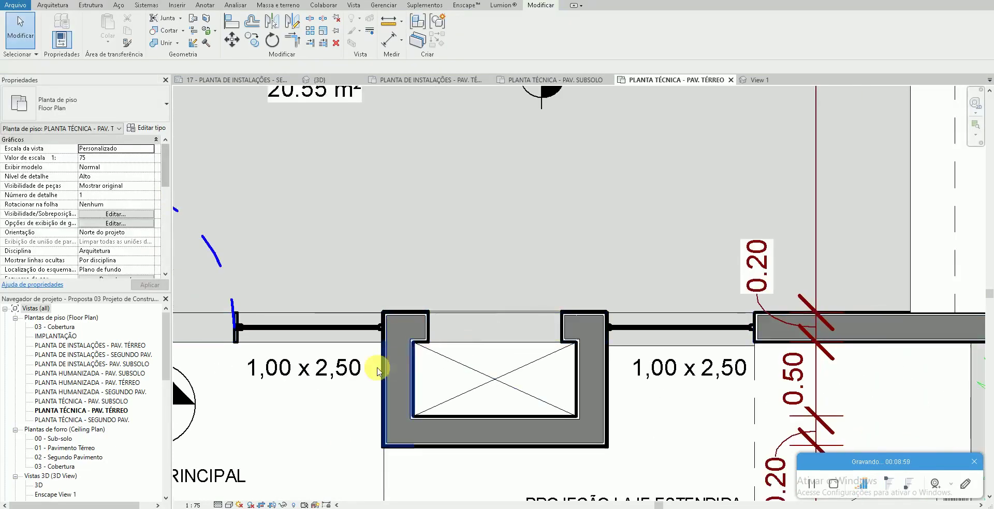
pyautogui.scroll(-2, 471, 362)
pyautogui.scroll(-2, 466, 375)
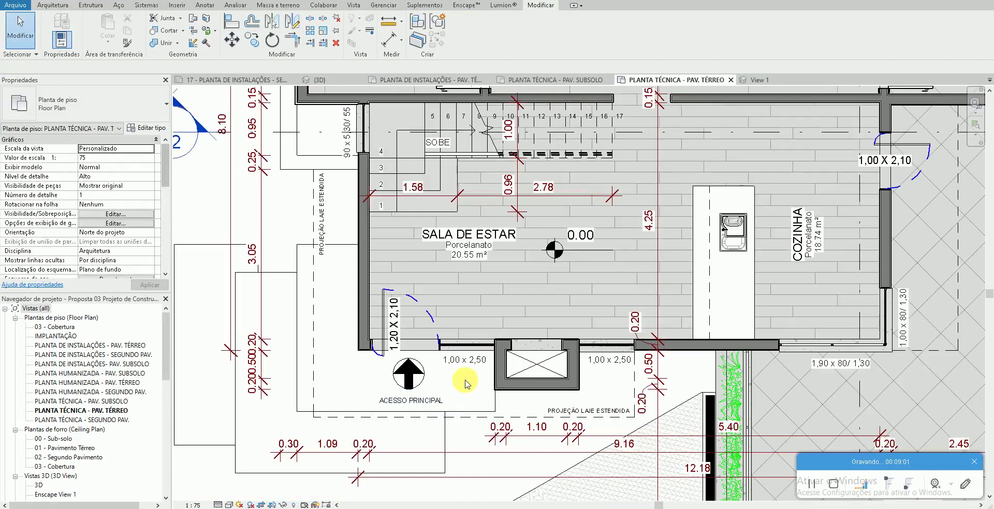
pyautogui.scroll(2, 658, 320)
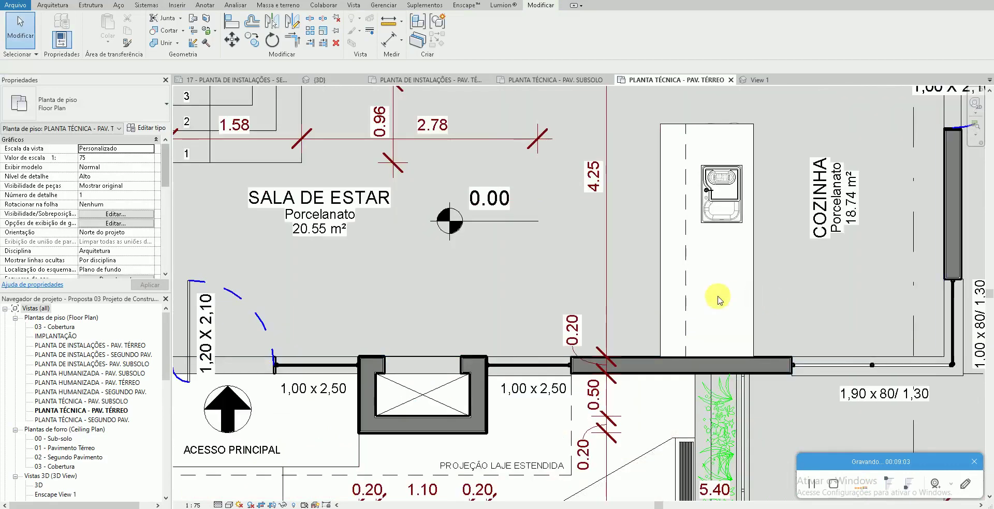
pyautogui.scroll(1, 673, 279)
pyautogui.scroll(1, 751, 277)
pyautogui.click(750, 277)
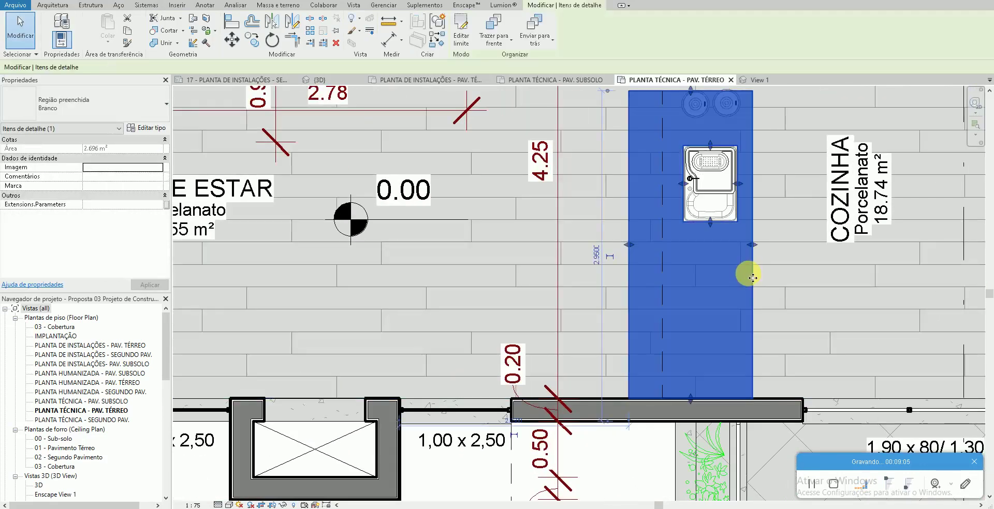
pyautogui.click(124, 118)
pyautogui.click(66, 197)
pyautogui.press('Escape')
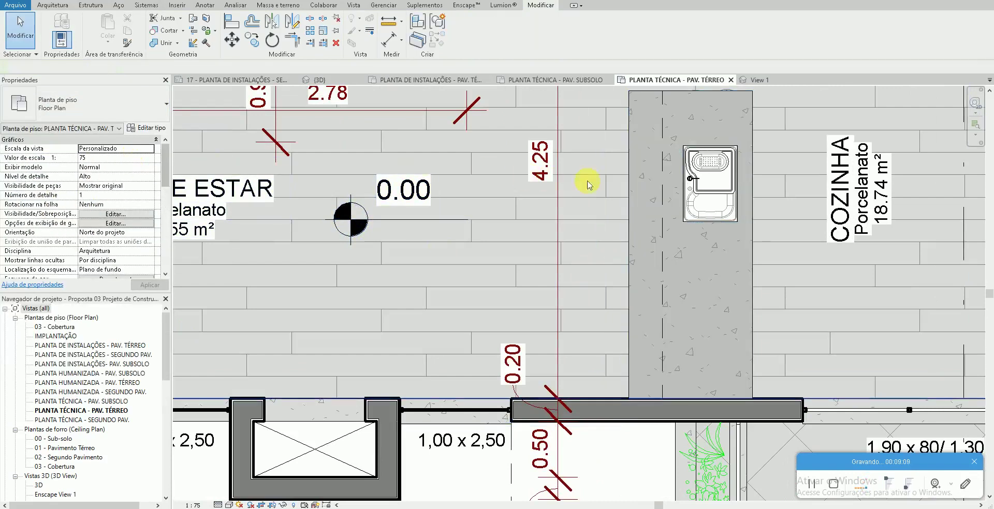
# - Duplicate the Concreto type as Concreto 2 with Background Fill Pattern set to <No pattern>
pyautogui.click(652, 221)
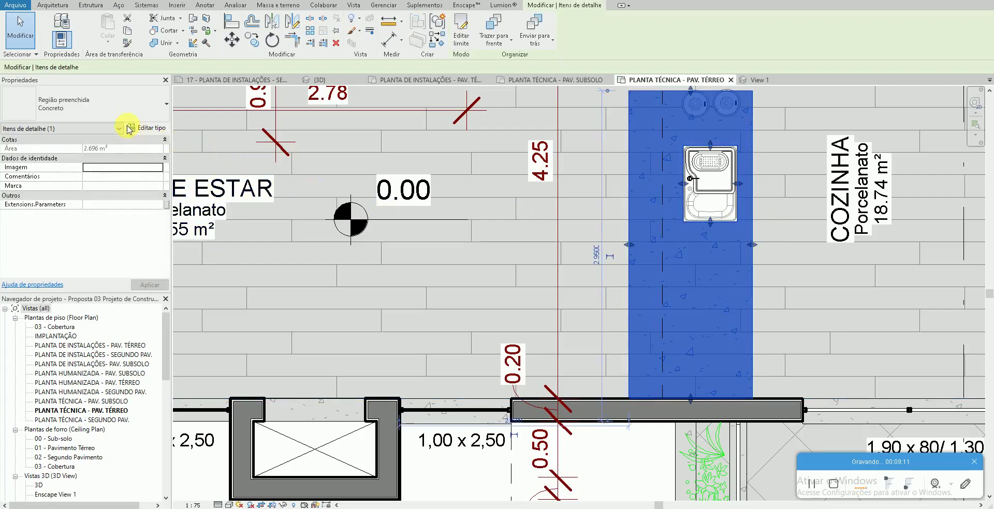
pyautogui.click(164, 129)
pyautogui.click(396, 49)
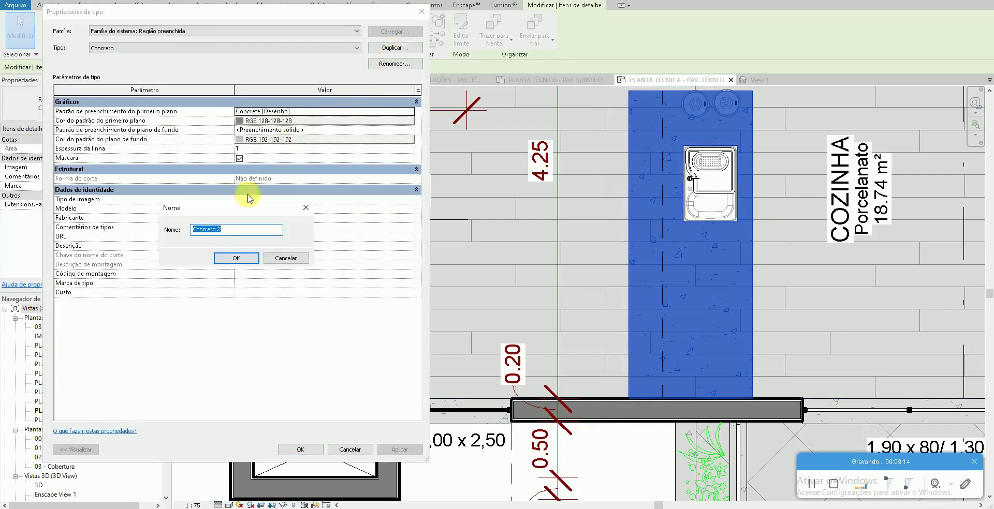
pyautogui.click(226, 258)
pyautogui.click(410, 131)
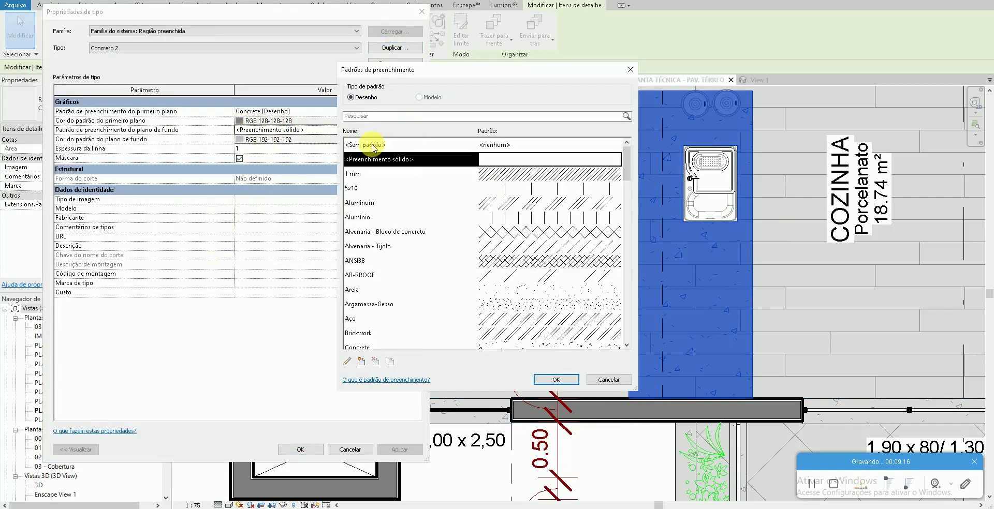
pyautogui.click(556, 382)
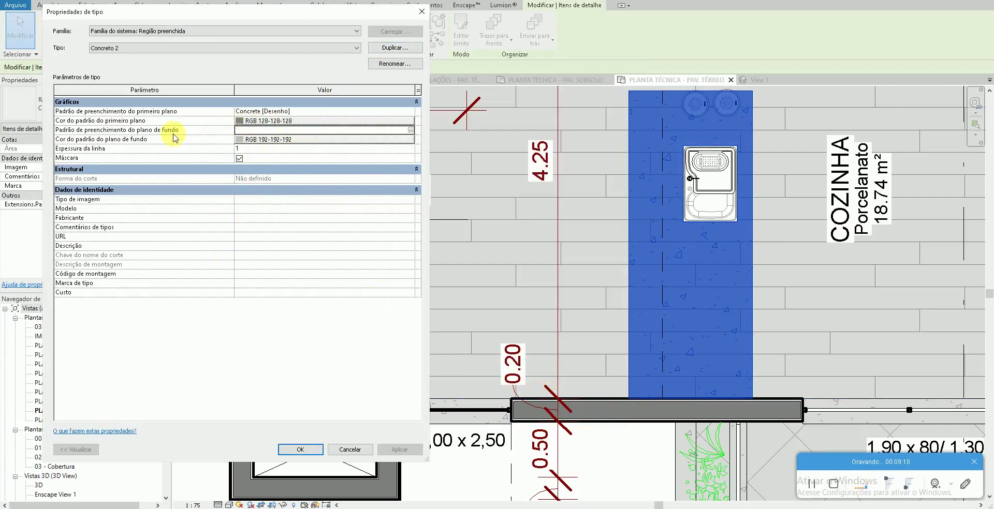
pyautogui.click(302, 450)
pyautogui.click(477, 333)
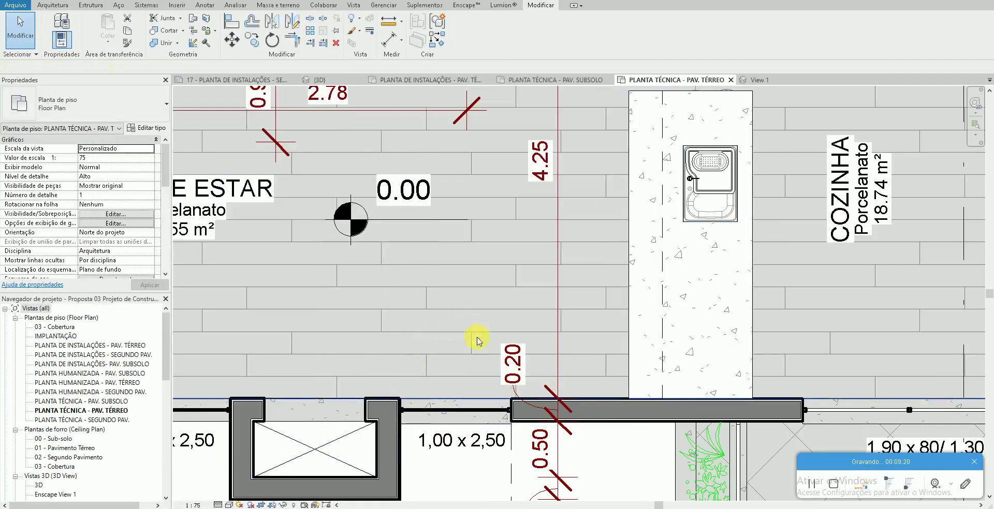
pyautogui.scroll(-2, 496, 363)
pyautogui.scroll(-2, 486, 458)
pyautogui.scroll(-1, 469, 457)
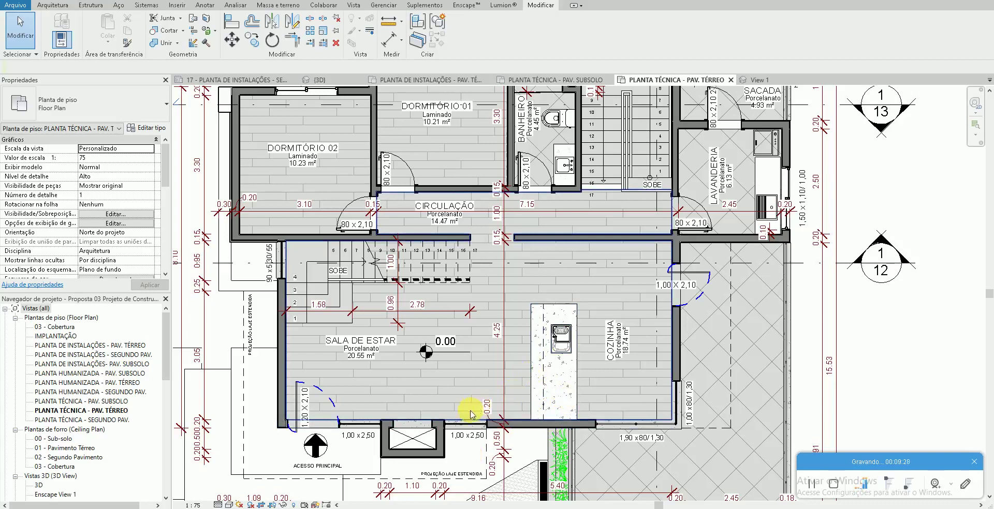
pyautogui.scroll(4, 569, 396)
pyautogui.scroll(2, 570, 396)
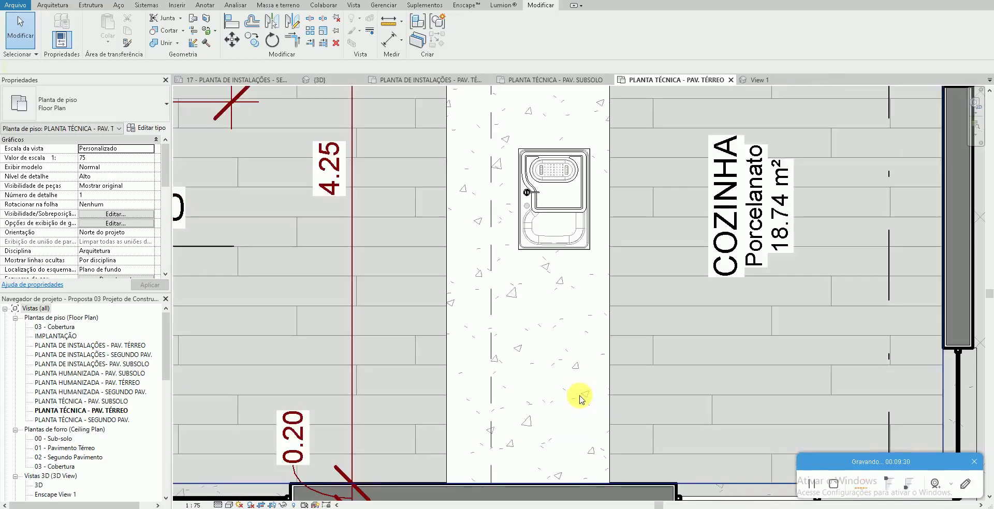
pyautogui.scroll(-2, 581, 399)
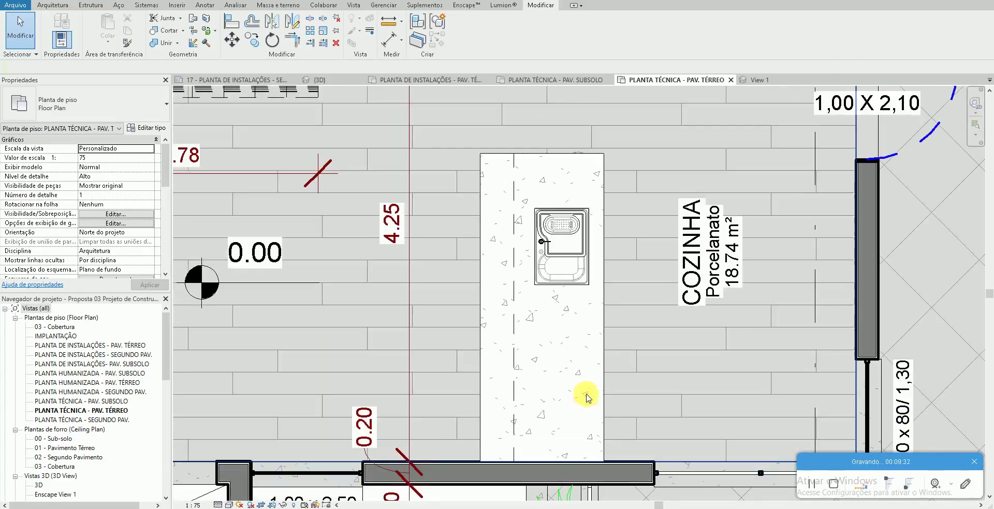
pyautogui.scroll(-2, 587, 393)
pyautogui.scroll(-2, 587, 393)
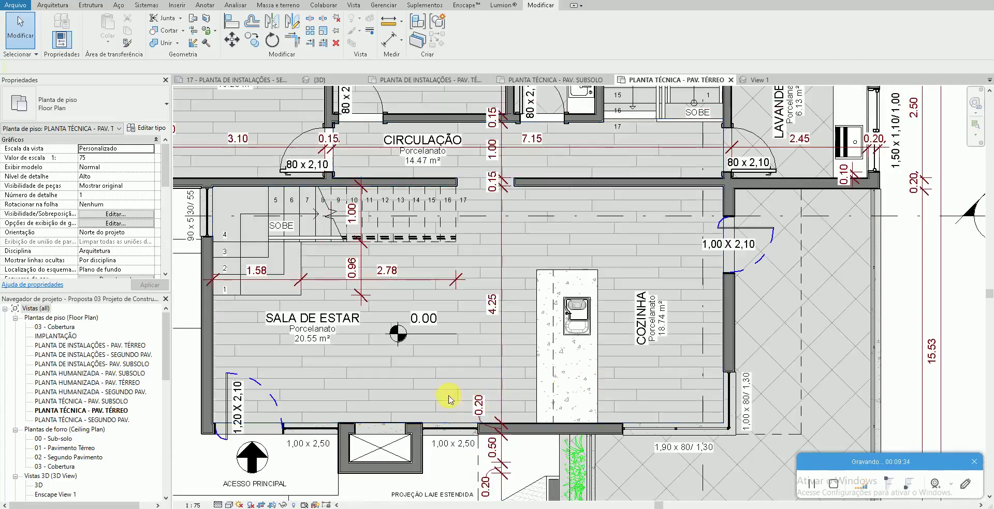
pyautogui.moveTo(449, 400); pyautogui.dragTo(583, 348, button='middle')
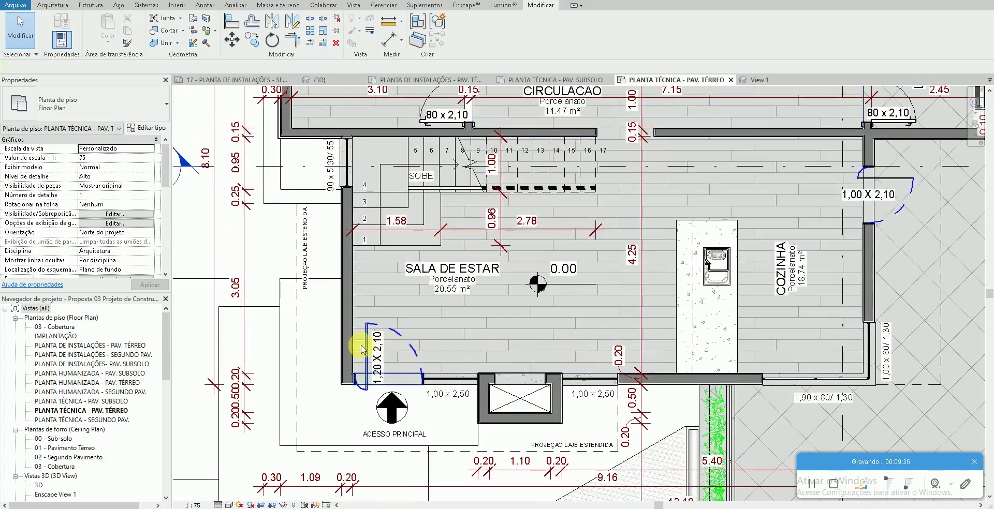
pyautogui.scroll(2, 393, 342)
# - Restyle the entrance door swing lines with the <Projeção> line style
pyautogui.click(398, 340)
pyautogui.press('Delete')
pyautogui.click(374, 33)
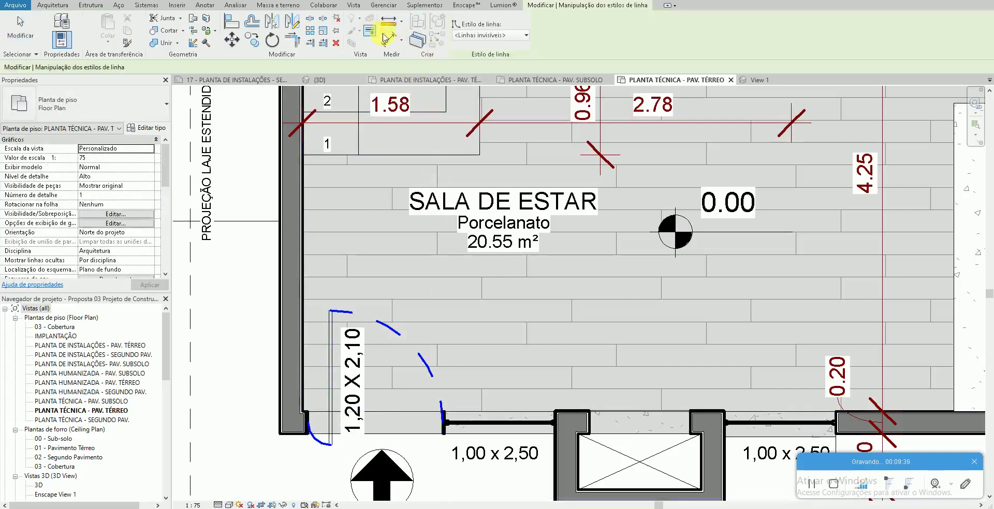
pyautogui.click(477, 36)
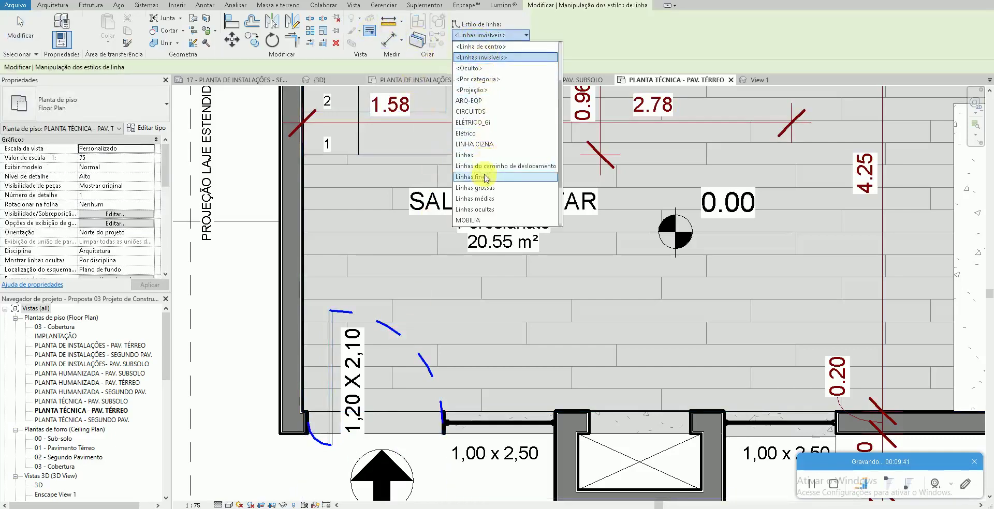
pyautogui.click(490, 90)
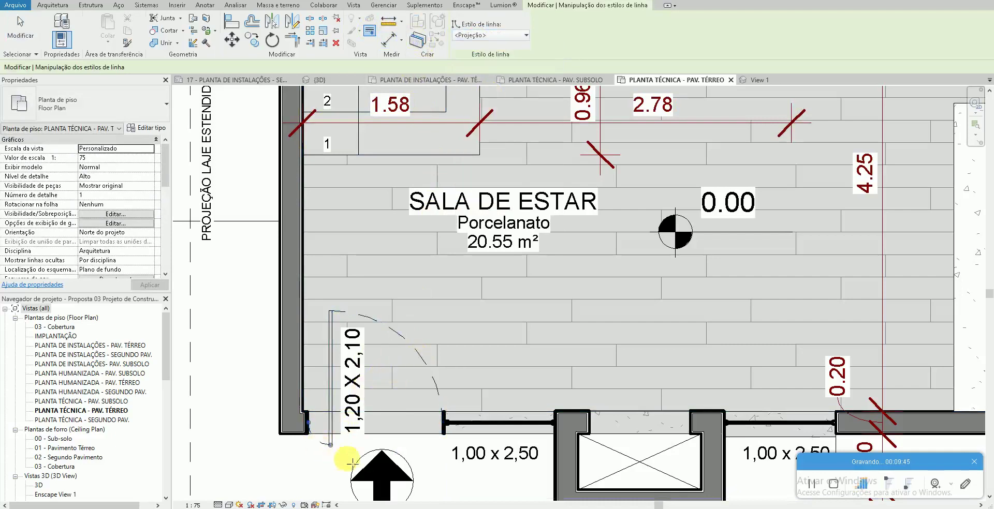
pyautogui.press('Escape')
# - Restyle the kitchen door swing lines with <Projeção> as well
pyautogui.scroll(-1, 411, 254)
pyautogui.scroll(-1, 424, 336)
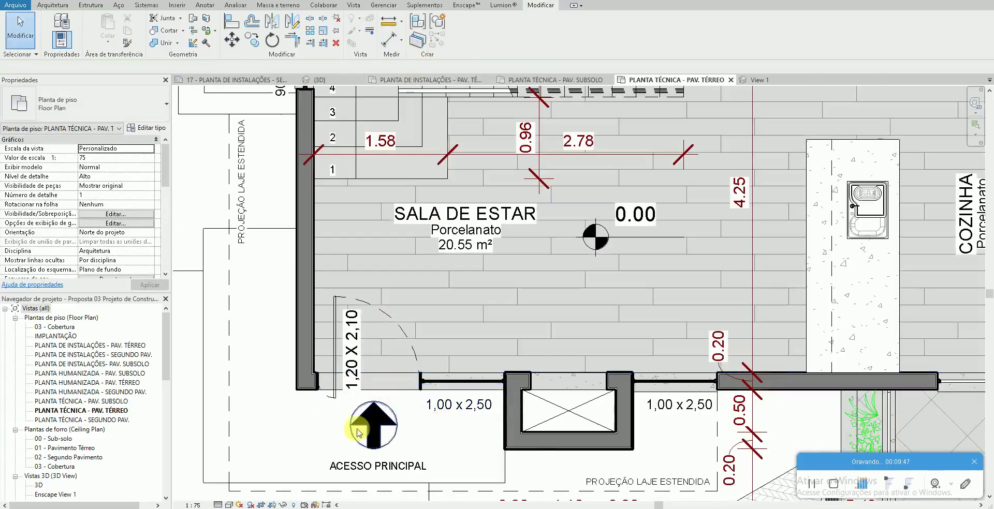
pyautogui.scroll(1, 357, 430)
pyautogui.moveTo(331, 431); pyautogui.dragTo(361, 397, button='middle')
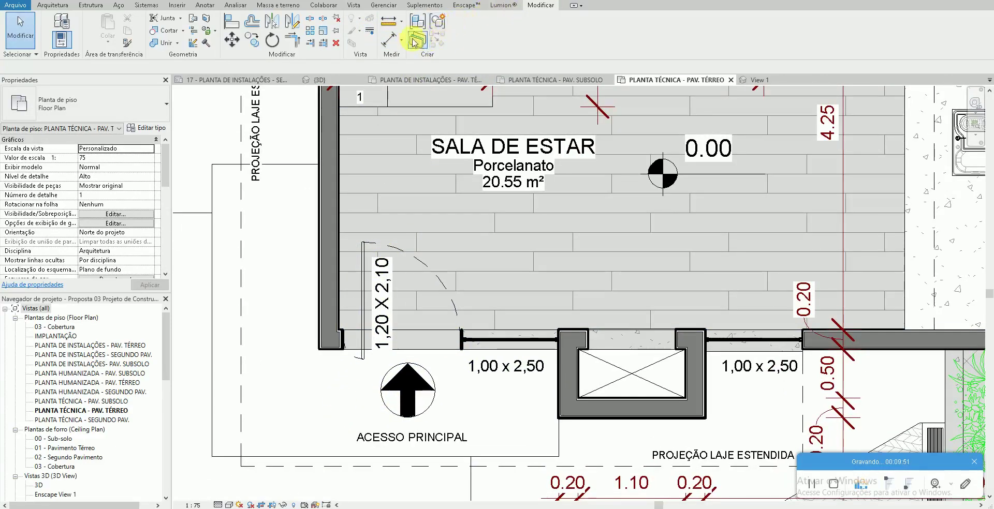
pyautogui.click(370, 35)
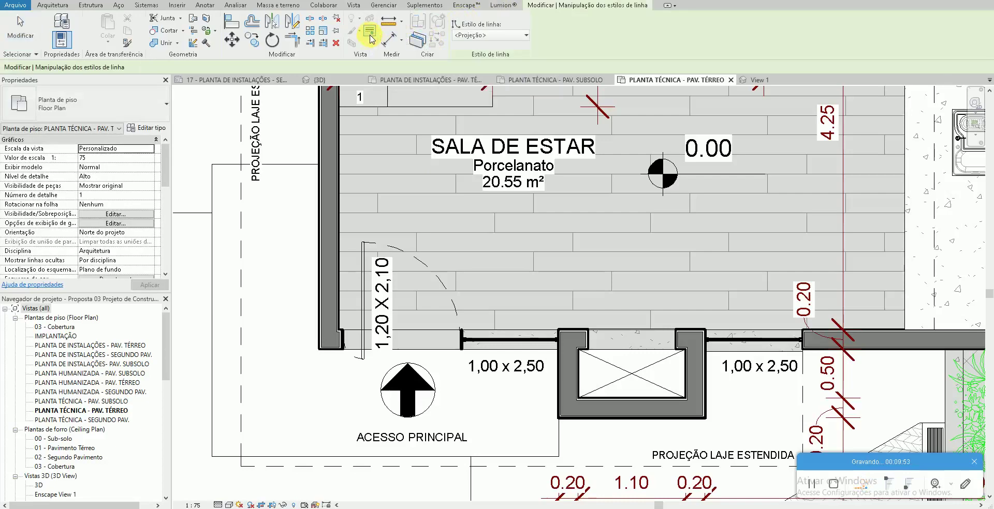
pyautogui.click(492, 35)
pyautogui.scroll(-2, 657, 229)
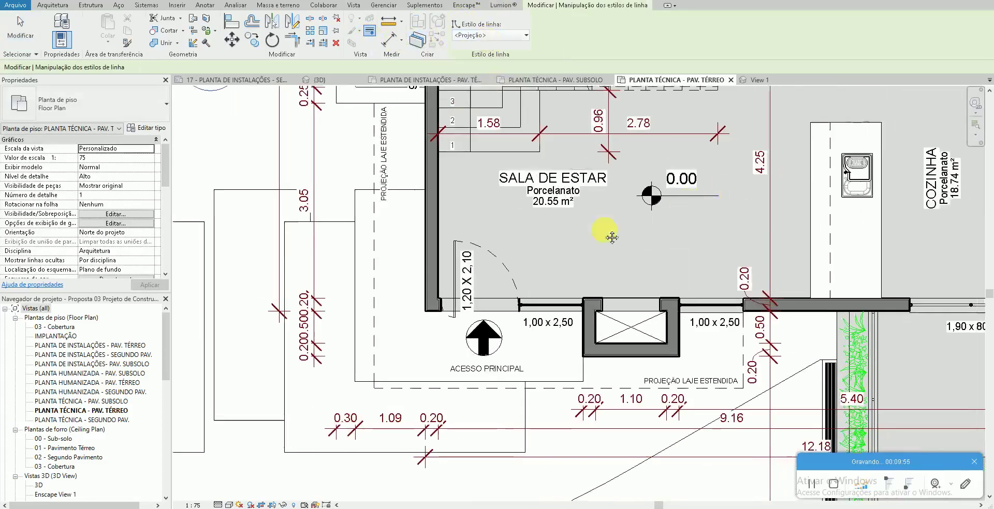
pyautogui.moveTo(658, 228); pyautogui.dragTo(645, 307, button='middle')
pyautogui.scroll(3, 645, 307)
pyautogui.scroll(1, 710, 259)
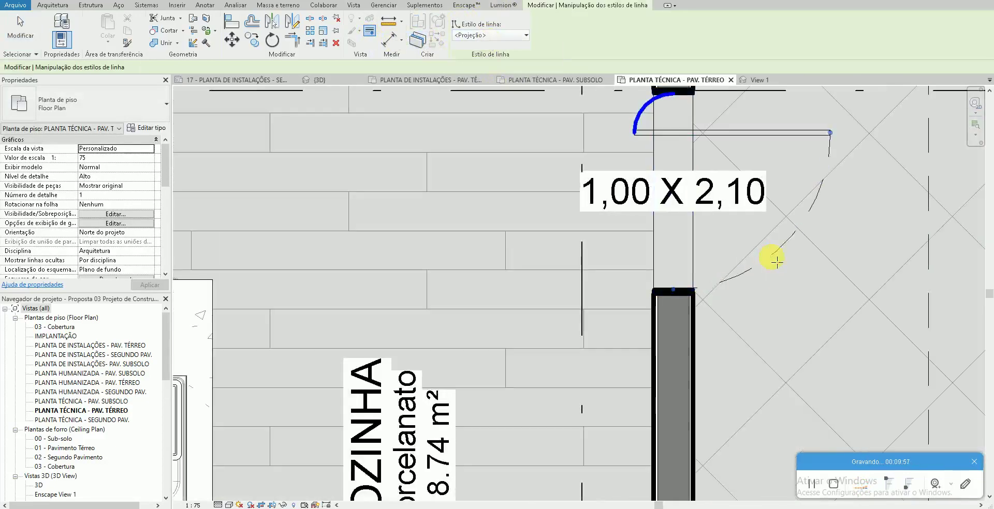
pyautogui.scroll(-2, 639, 245)
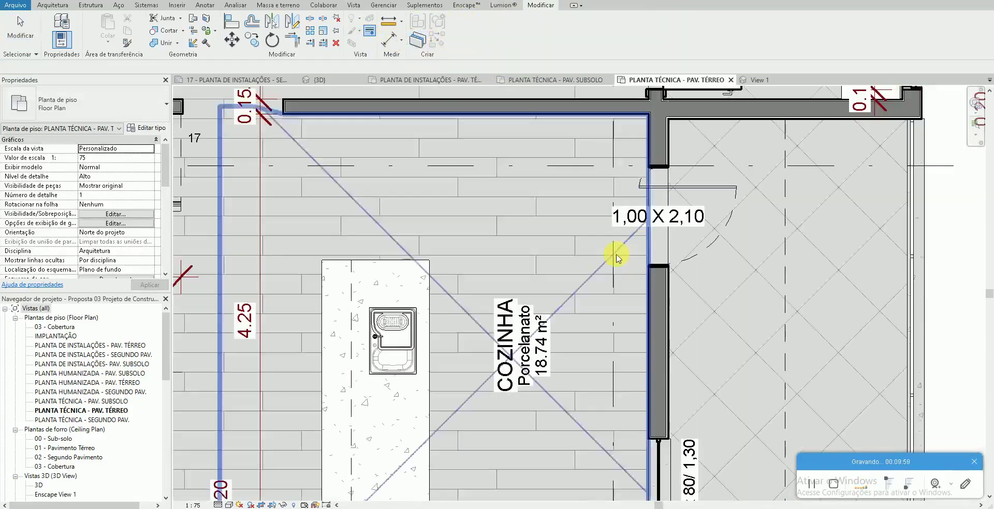
pyautogui.scroll(-2, 611, 251)
pyautogui.press('Escape')
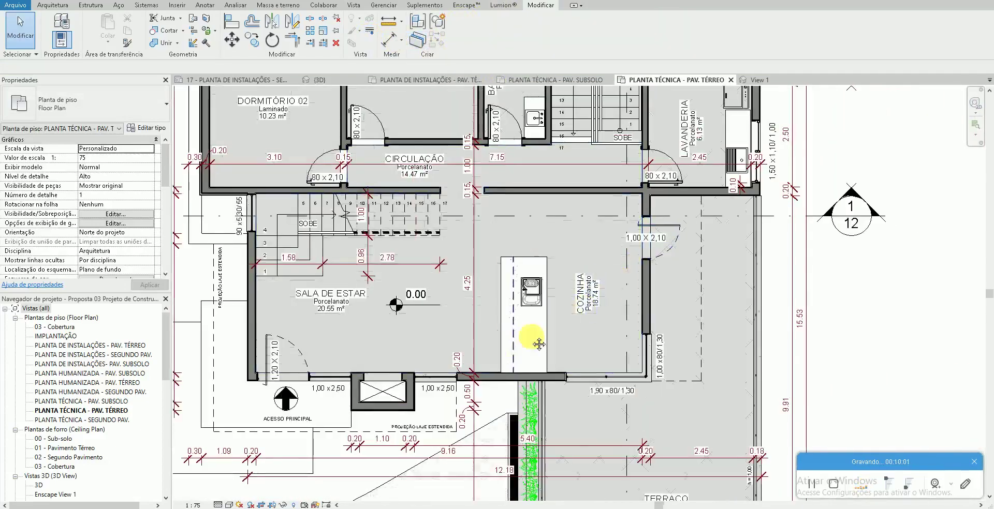
pyautogui.moveTo(458, 375); pyautogui.dragTo(528, 329, button='middle')
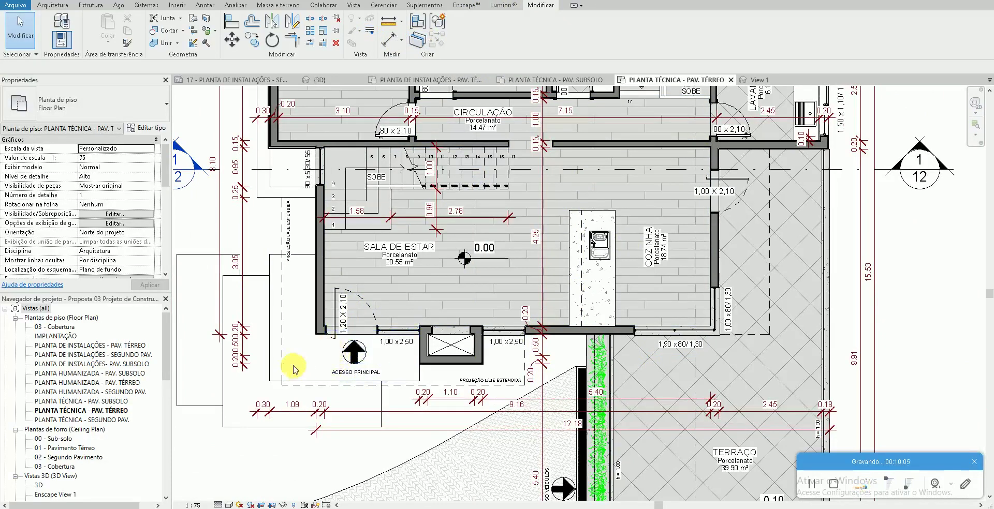
pyautogui.moveTo(253, 388); pyautogui.dragTo(273, 337, button='middle')
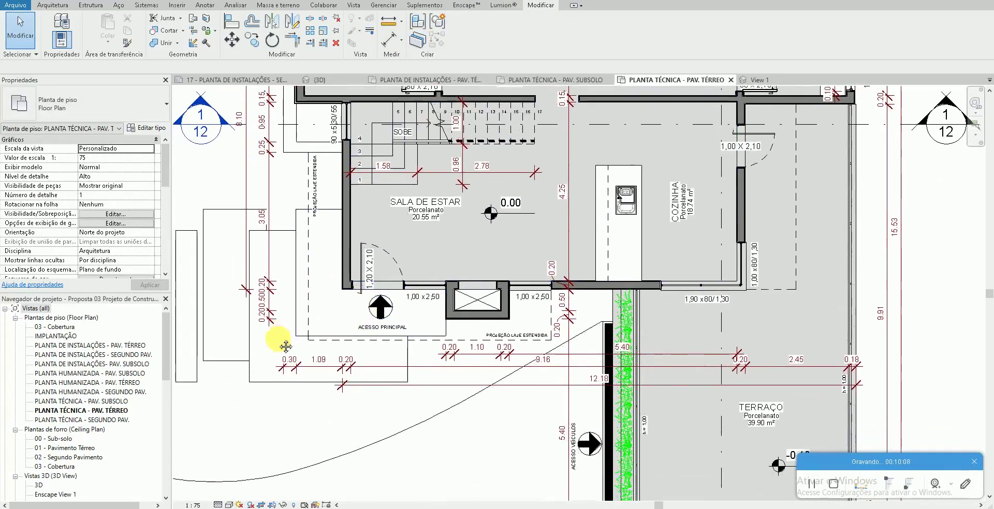
pyautogui.scroll(3, 326, 333)
# - Open the Concreto aprente material from the entrance floor's finish layer
pyautogui.click(302, 317)
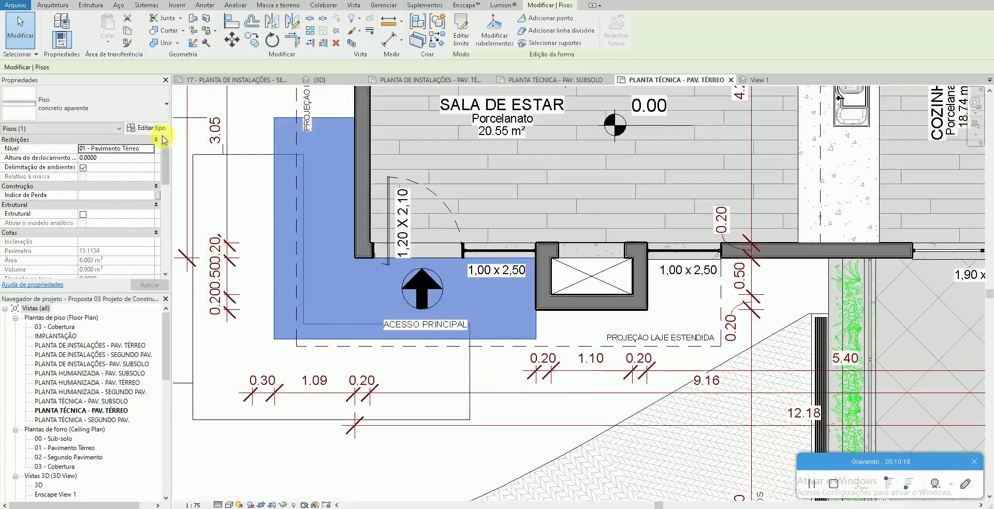
pyautogui.click(146, 128)
pyautogui.click(304, 111)
pyautogui.click(199, 101)
pyautogui.click(208, 111)
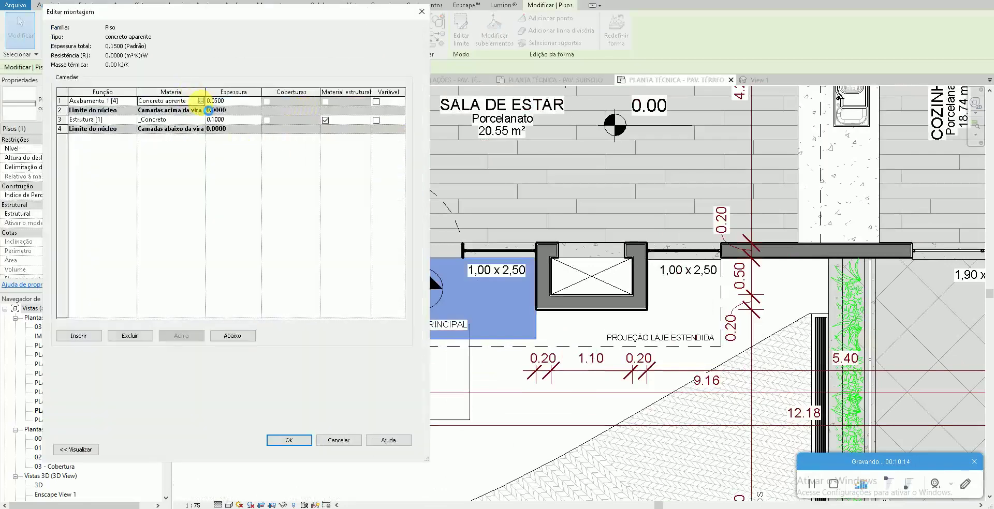
pyautogui.click(201, 101)
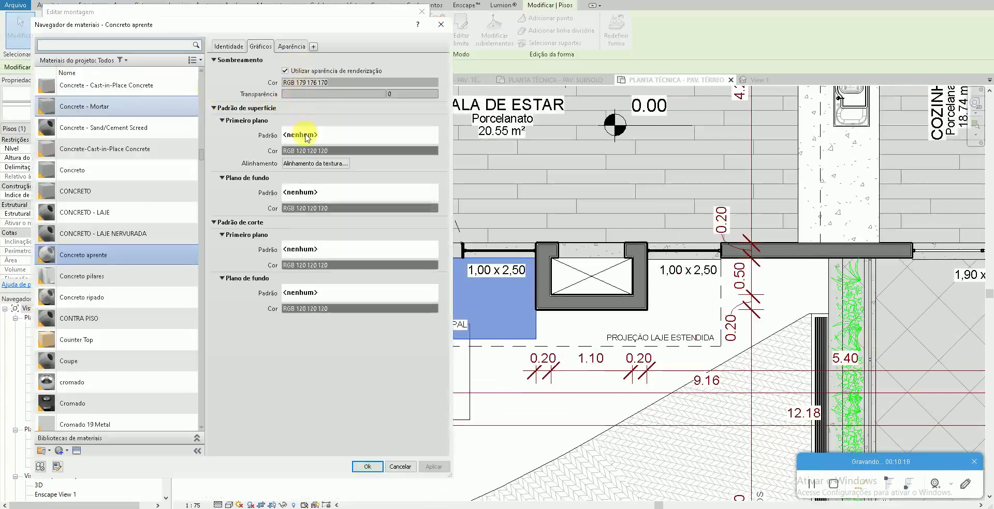
# - Give Concreto aprente a grey Areia surface foreground pattern
pyautogui.click(304, 135)
pyautogui.click(389, 289)
pyautogui.click(558, 380)
pyautogui.click(307, 151)
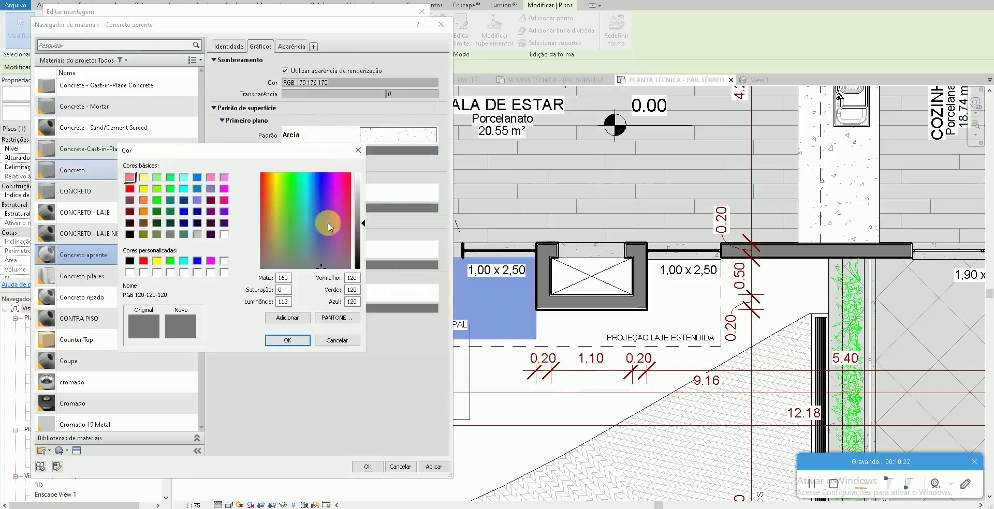
pyautogui.click(170, 233)
pyautogui.click(288, 341)
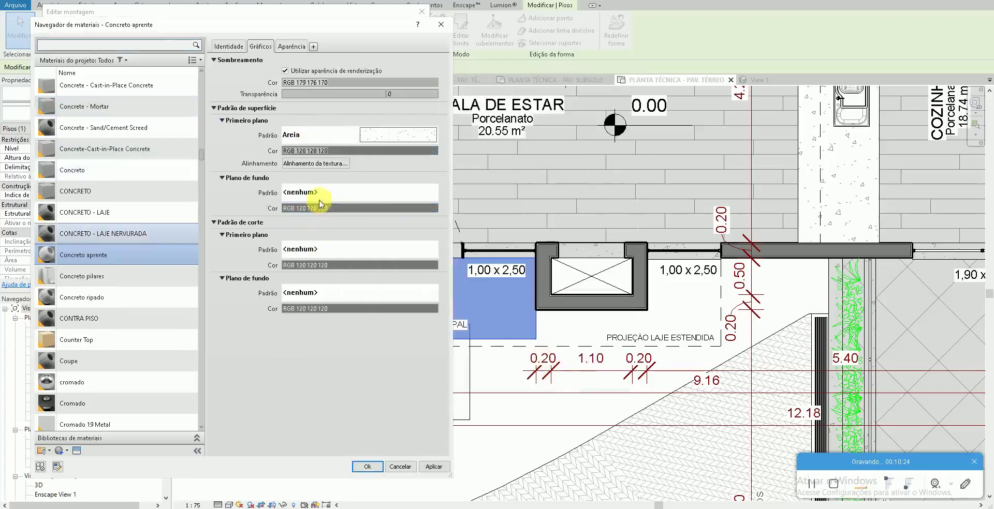
# - Set the surface background to solid fill with colour RGB 220, 220, 220
pyautogui.click(316, 195)
pyautogui.click(451, 145)
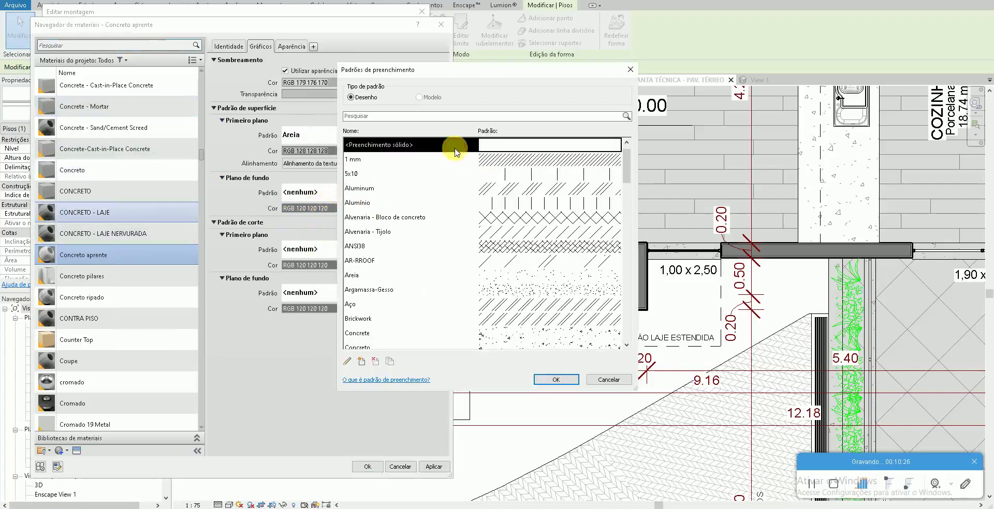
pyautogui.click(544, 380)
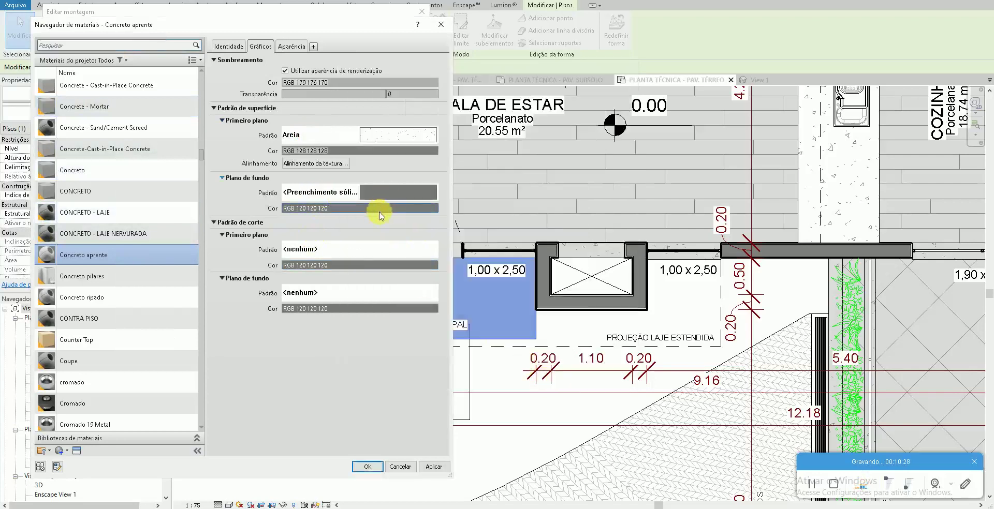
pyautogui.click(381, 207)
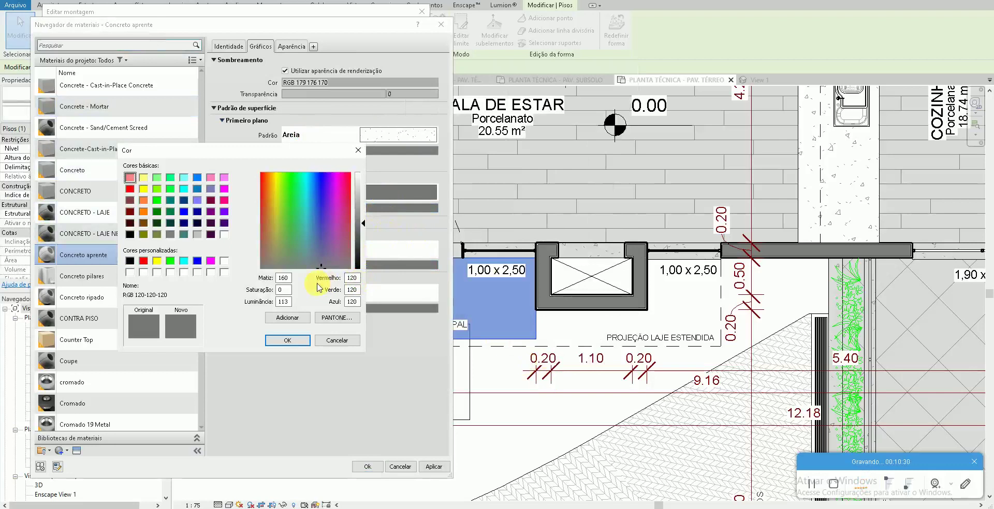
pyautogui.doubleClick(352, 278)
pyautogui.write('220')
pyautogui.press('Tab')
pyautogui.write('220')
pyautogui.press('Tab')
pyautogui.write('220')
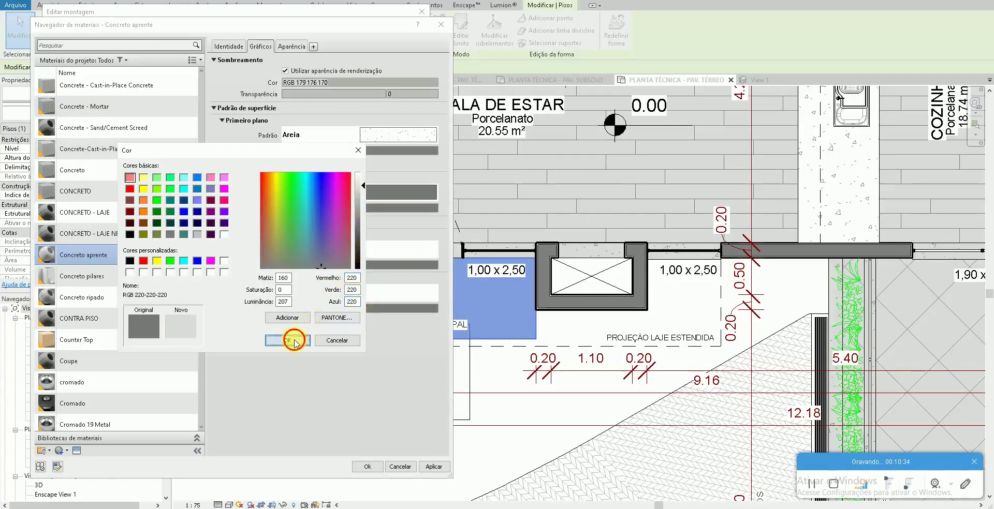
pyautogui.click(290, 341)
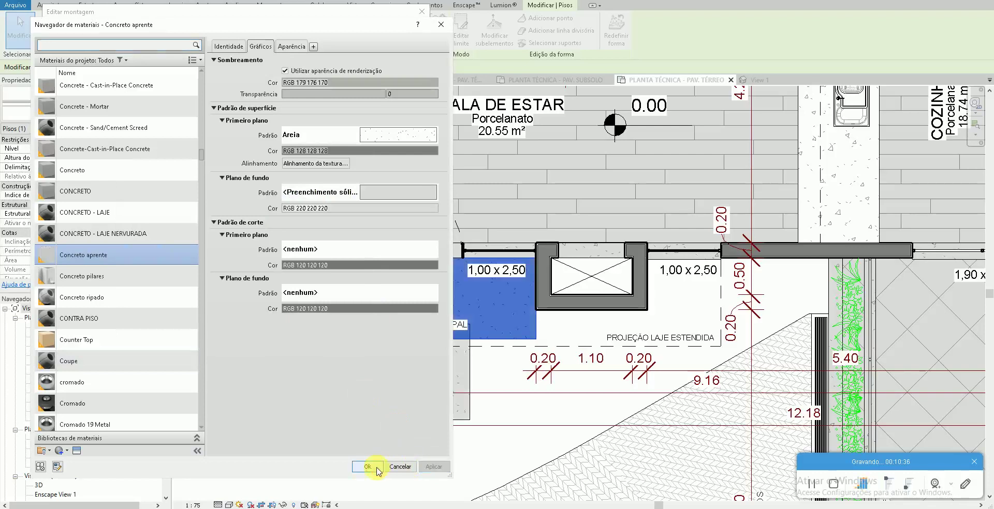
# - Apply the material, confirm the floor structure and type properties, and deselect the floor
pyautogui.click(380, 469)
pyautogui.click(289, 441)
pyautogui.click(298, 450)
pyautogui.click(326, 466)
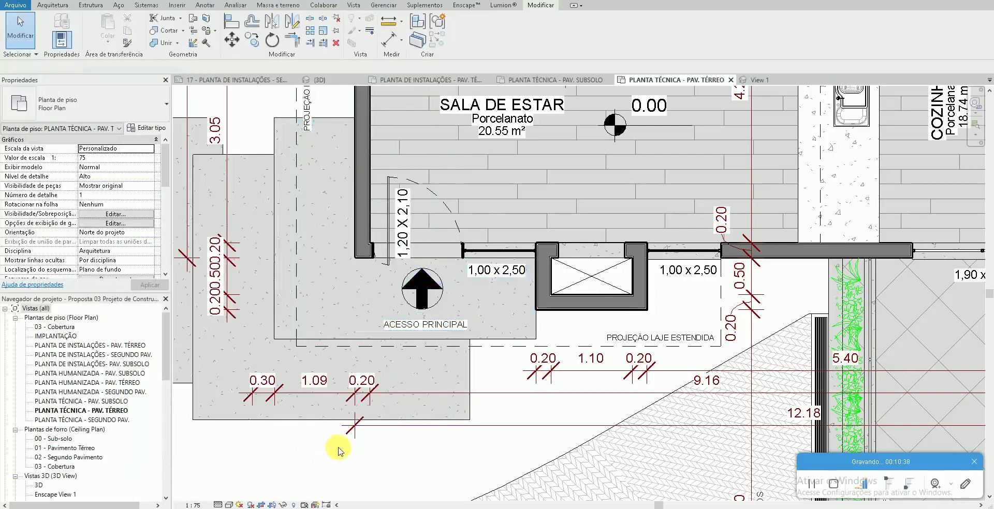
pyautogui.scroll(-3, 339, 450)
pyautogui.scroll(-1, 341, 449)
pyautogui.scroll(-1, 333, 455)
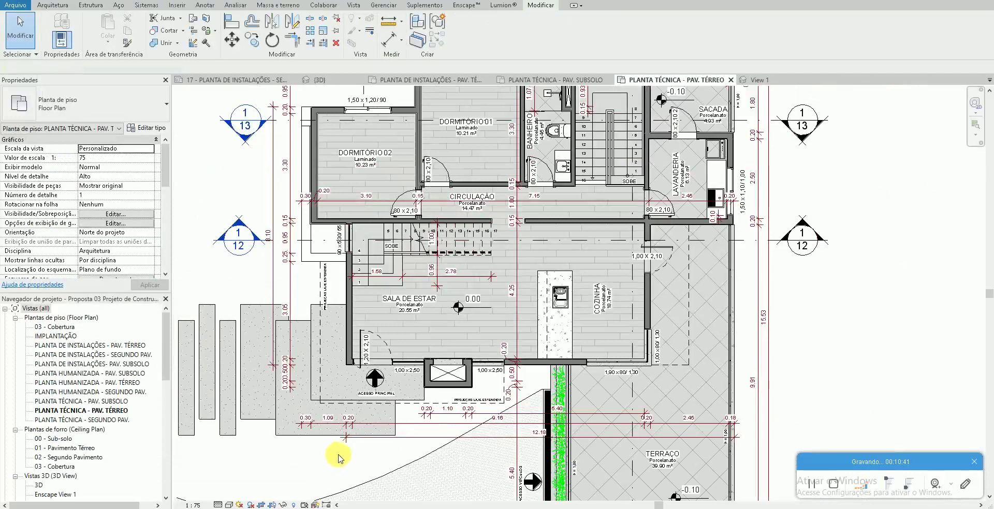
pyautogui.scroll(-1, 333, 465)
pyautogui.scroll(-1, 370, 445)
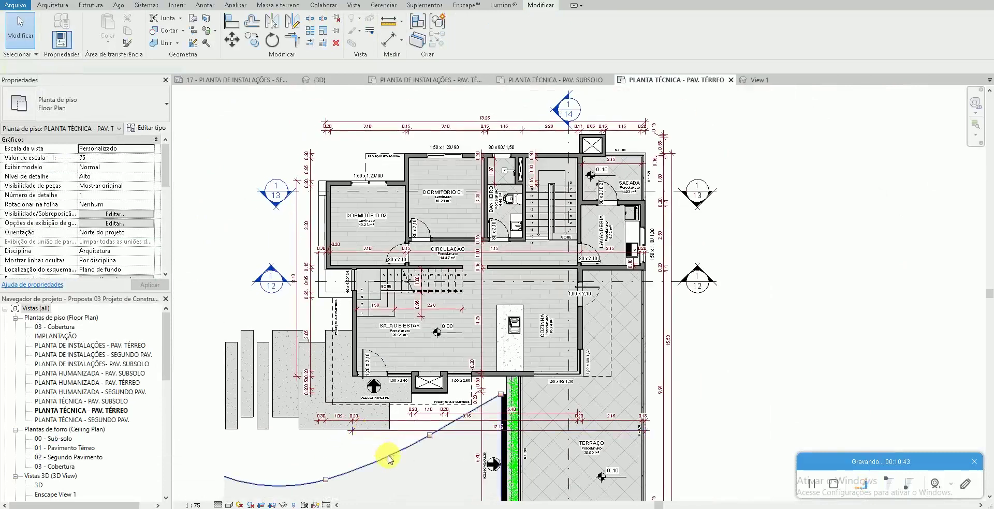
pyautogui.moveTo(393, 445); pyautogui.dragTo(398, 422, button='middle')
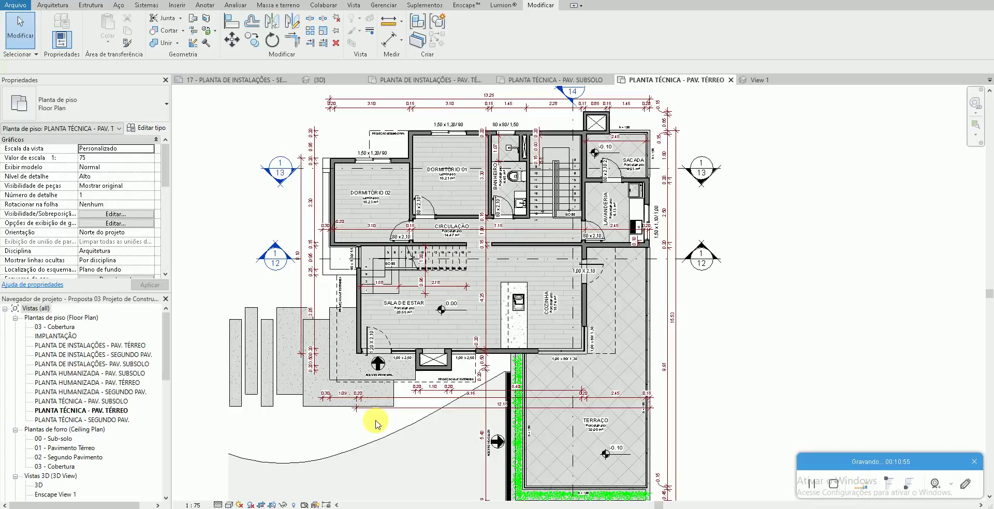
pyautogui.scroll(2, 443, 366)
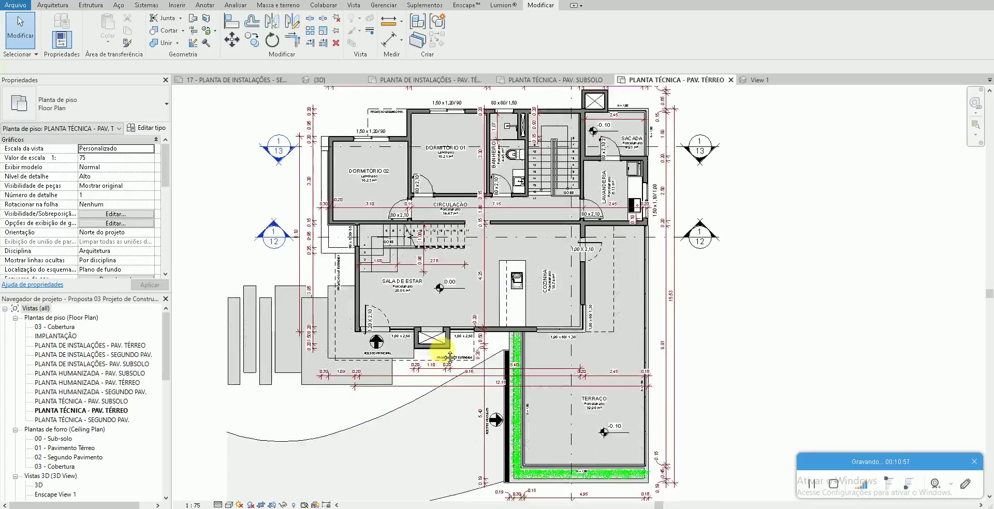
pyautogui.scroll(3, 454, 359)
pyautogui.scroll(2, 454, 360)
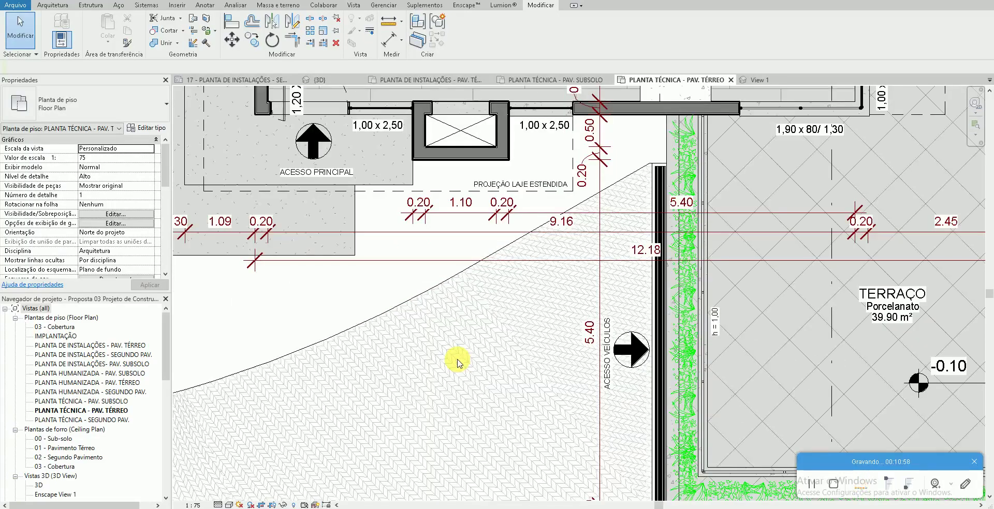
# - Open the 00 Calçada material from the driveway floor's layer structure
pyautogui.click(422, 284)
pyautogui.click(147, 128)
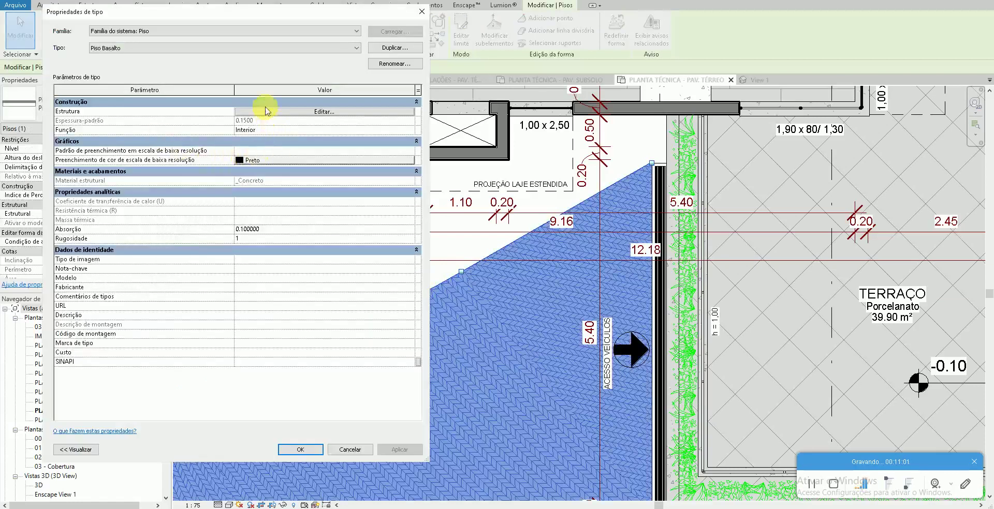
pyautogui.click(258, 111)
pyautogui.click(201, 113)
pyautogui.click(206, 119)
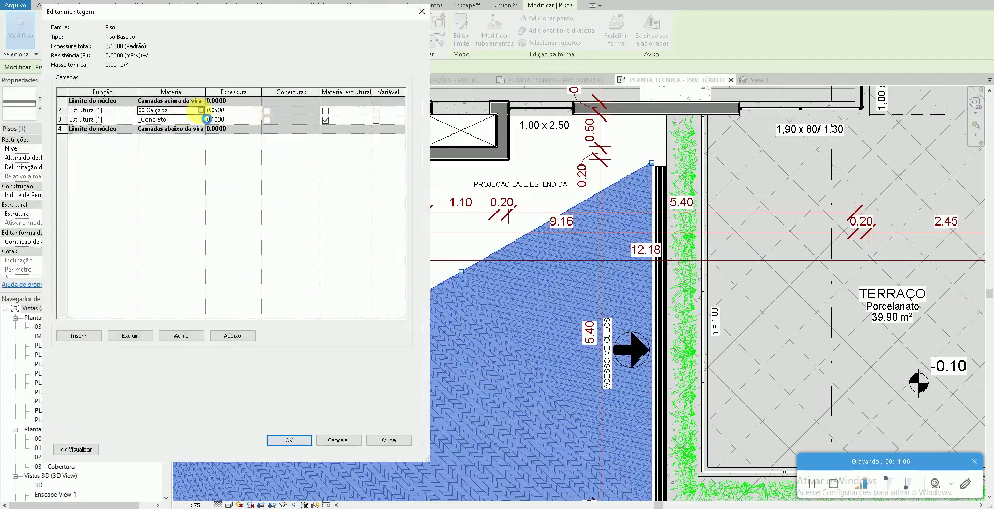
pyautogui.click(201, 110)
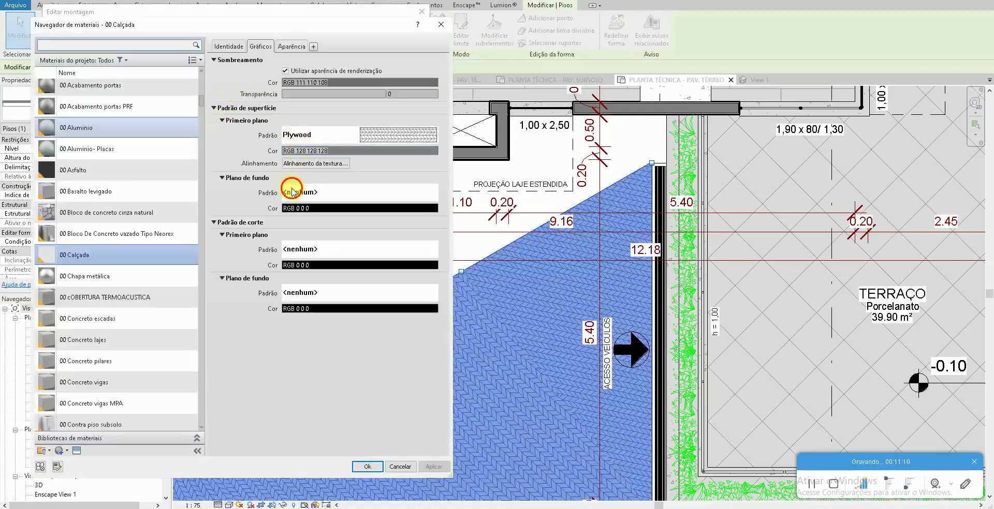
# - Give 00 Calçada a solid fill background coloured RGB 220, 220, 220
pyautogui.click(294, 192)
pyautogui.click(377, 160)
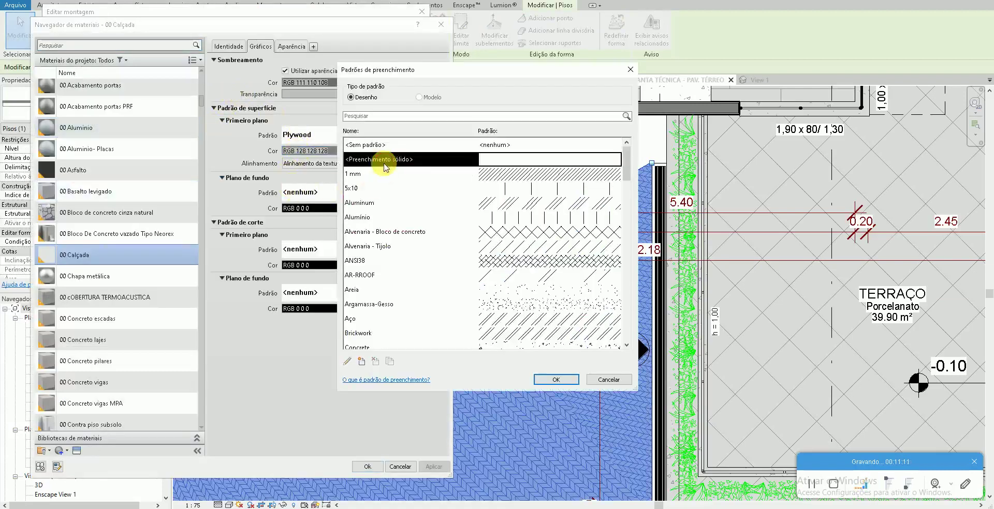
pyautogui.click(556, 380)
pyautogui.click(333, 210)
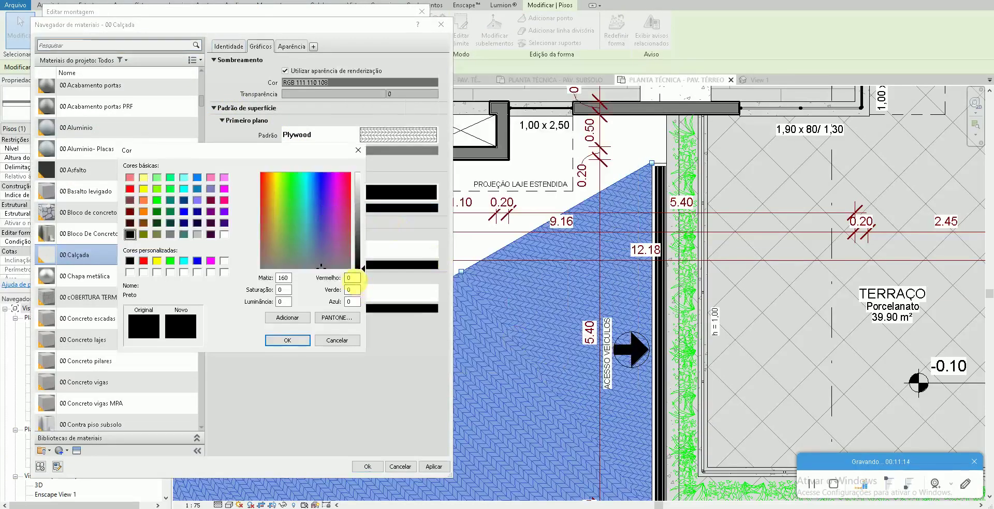
pyautogui.write('220')
pyautogui.press('Tab')
pyautogui.write('220')
pyautogui.press('Tab')
pyautogui.write('220')
pyautogui.click(287, 340)
# - Apply the material change and confirm the floor structure and type properties
pyautogui.click(432, 466)
pyautogui.click(369, 468)
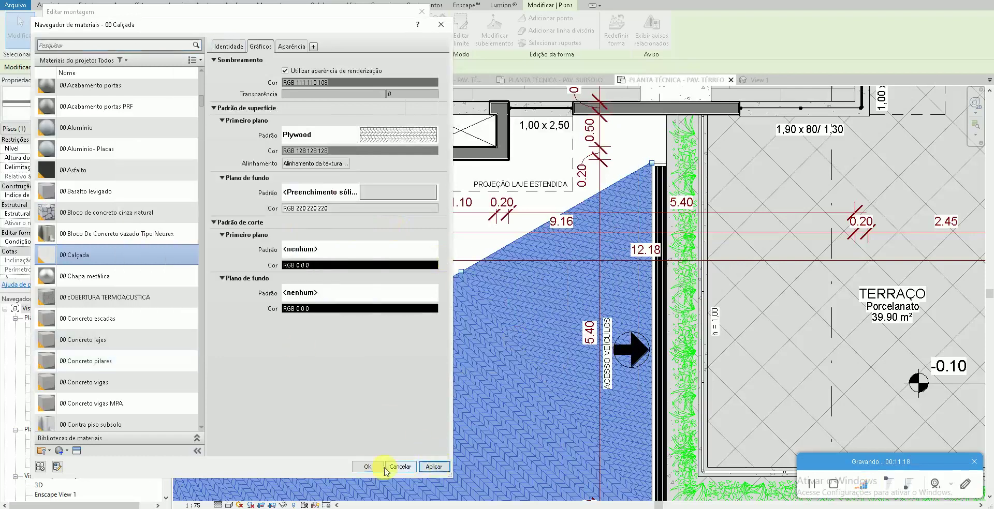
pyautogui.click(288, 443)
pyautogui.click(290, 444)
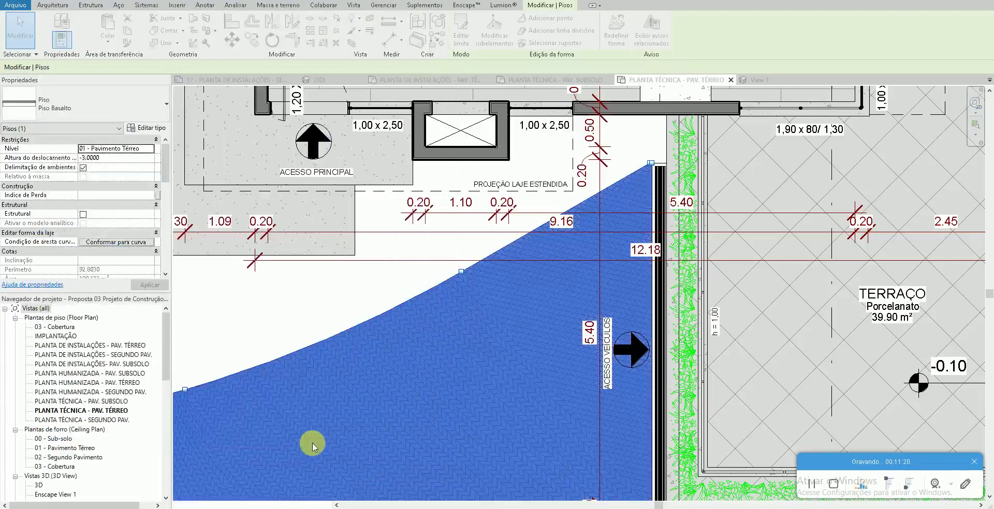
pyautogui.scroll(-3, 471, 267)
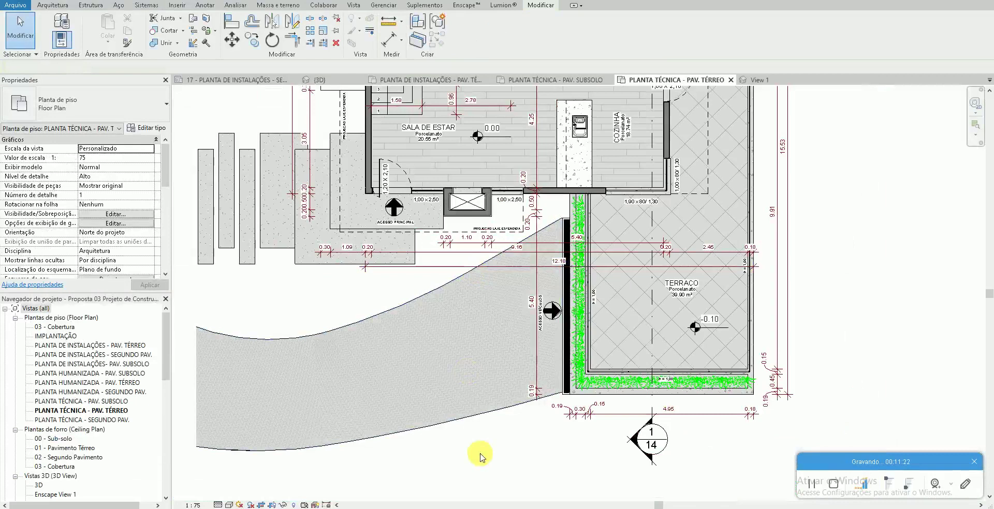
pyautogui.scroll(-1, 481, 456)
pyautogui.scroll(-1, 483, 414)
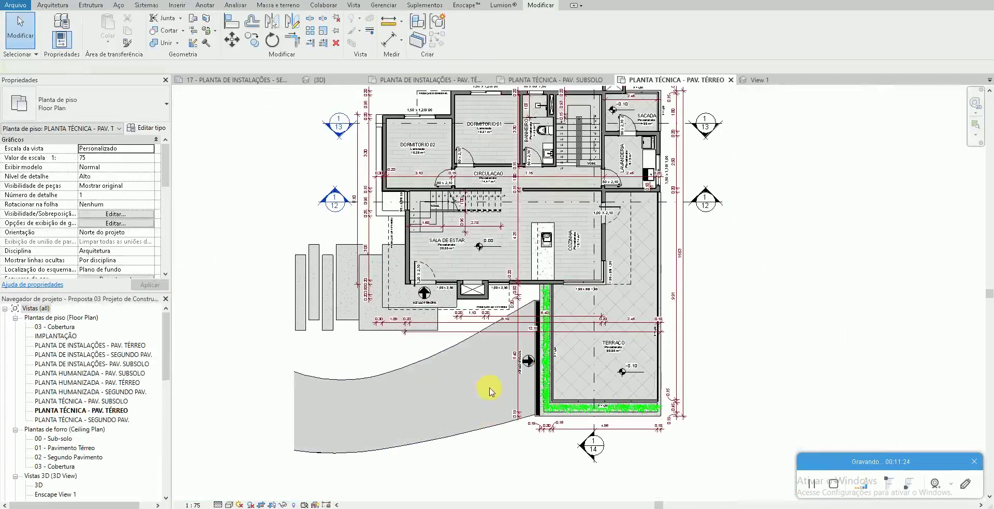
pyautogui.moveTo(488, 390); pyautogui.dragTo(505, 433, button='middle')
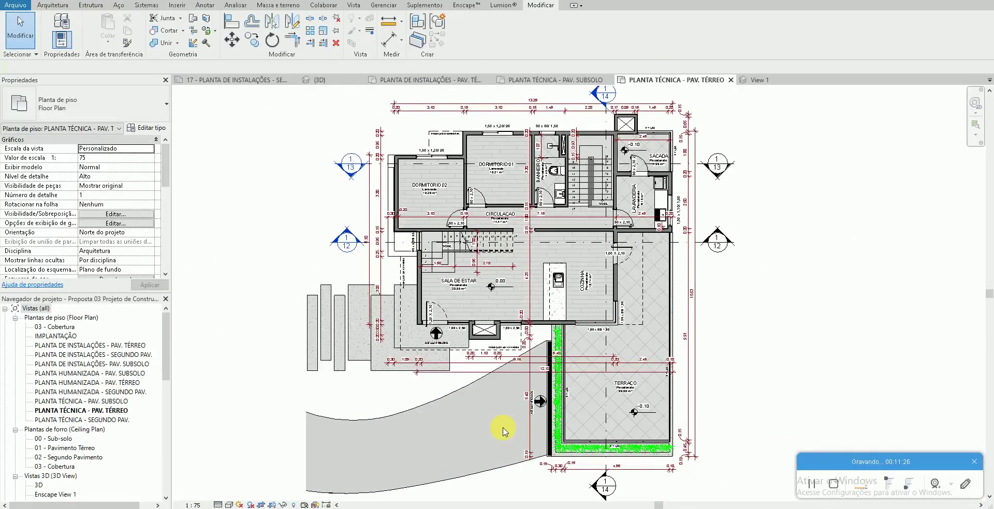
pyautogui.scroll(2, 501, 399)
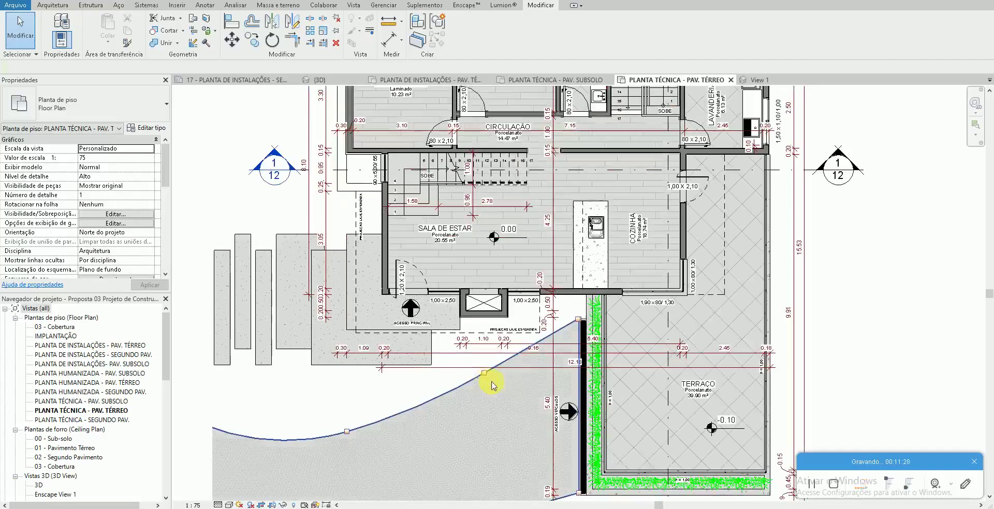
pyautogui.moveTo(559, 204); pyautogui.dragTo(573, 283, button='middle')
pyautogui.scroll(1, 573, 283)
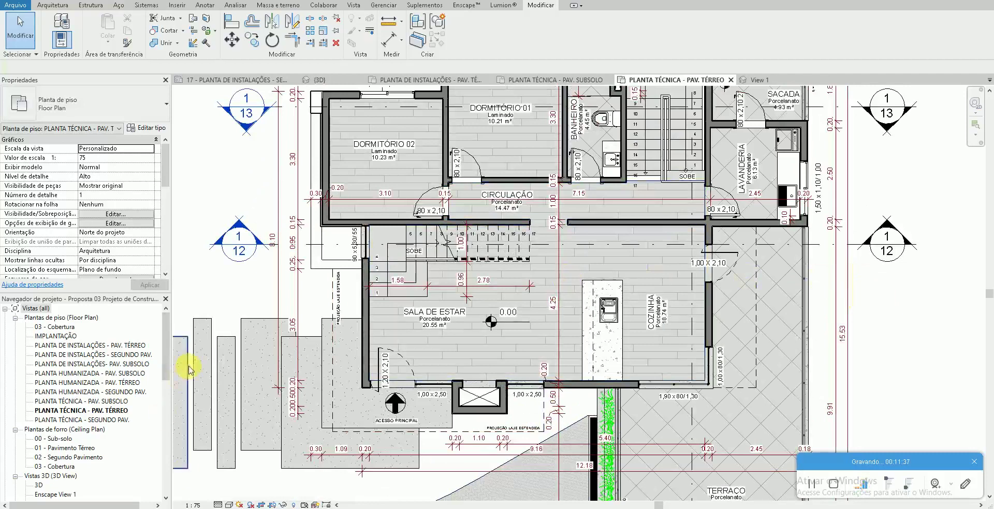
pyautogui.click(127, 383)
# - Open the PLANTA HUMANIZADA - PAV. TÉRREO view and change its visual style
pyautogui.doubleClick(126, 383)
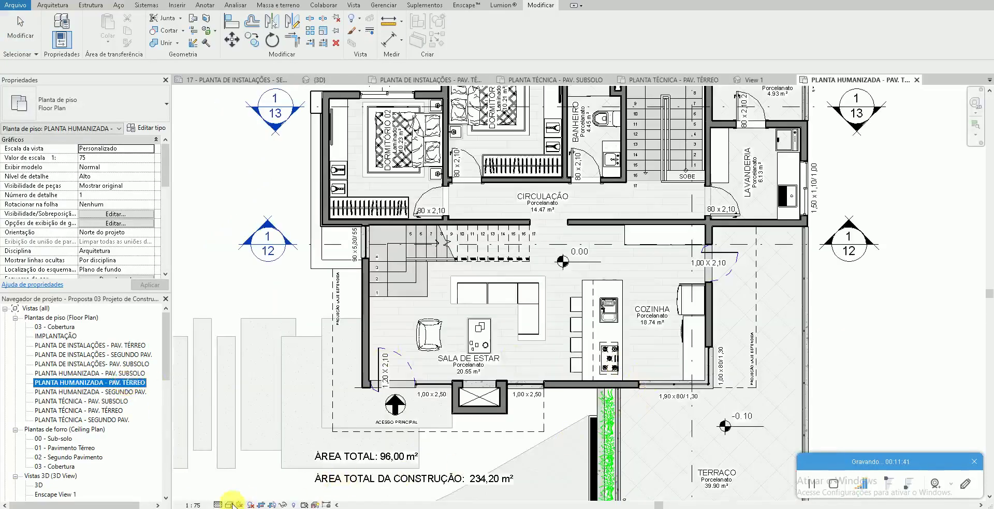
pyautogui.click(228, 505)
pyautogui.click(246, 463)
pyautogui.scroll(-1, 462, 443)
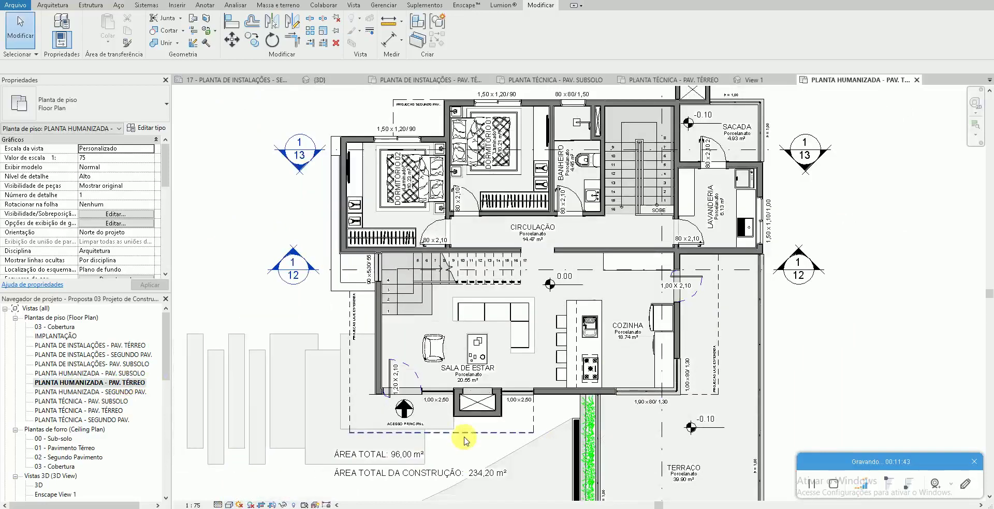
# - In Visibility/Graphics (VG), turn off halftone for the Pisos category
pyautogui.press('v')
pyautogui.press('g')
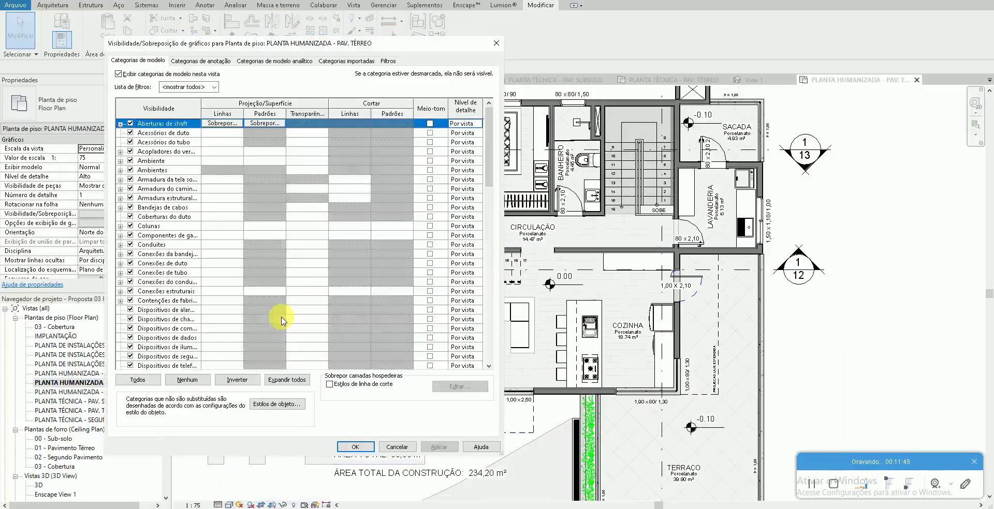
pyautogui.click(158, 319)
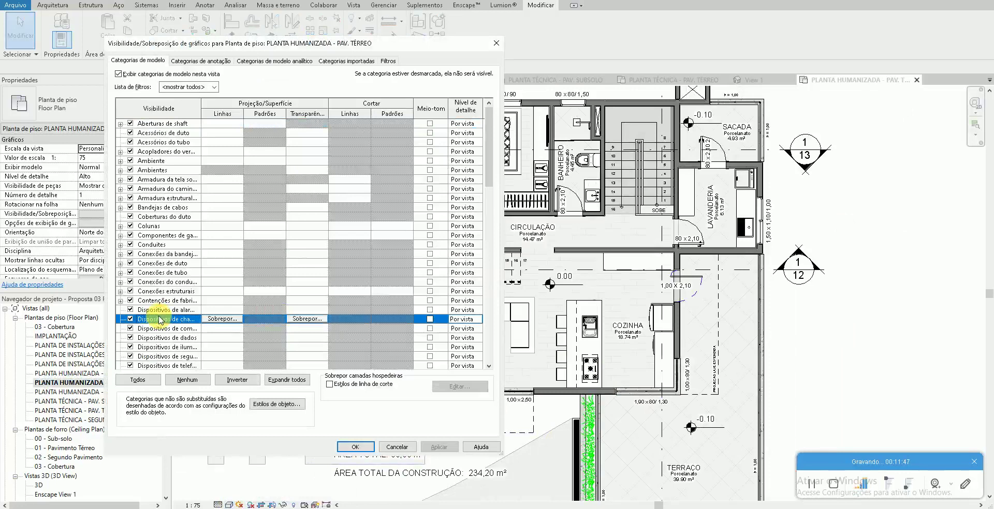
pyautogui.scroll(-2, 160, 326)
pyautogui.scroll(-2, 176, 342)
pyautogui.scroll(-1, 187, 352)
pyautogui.click(189, 348)
pyautogui.click(429, 347)
pyautogui.click(355, 447)
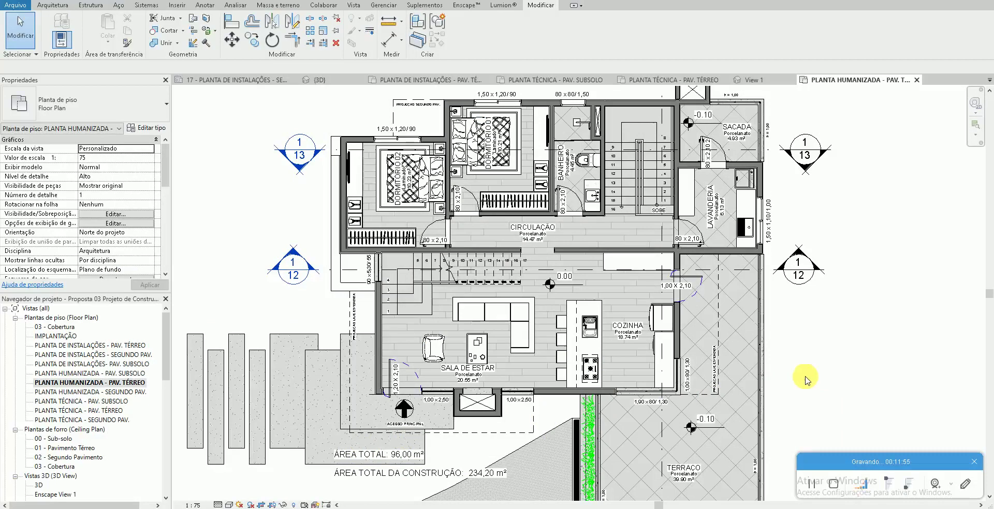
pyautogui.scroll(-2, 477, 343)
pyautogui.scroll(-1, 673, 397)
pyautogui.scroll(1, 673, 397)
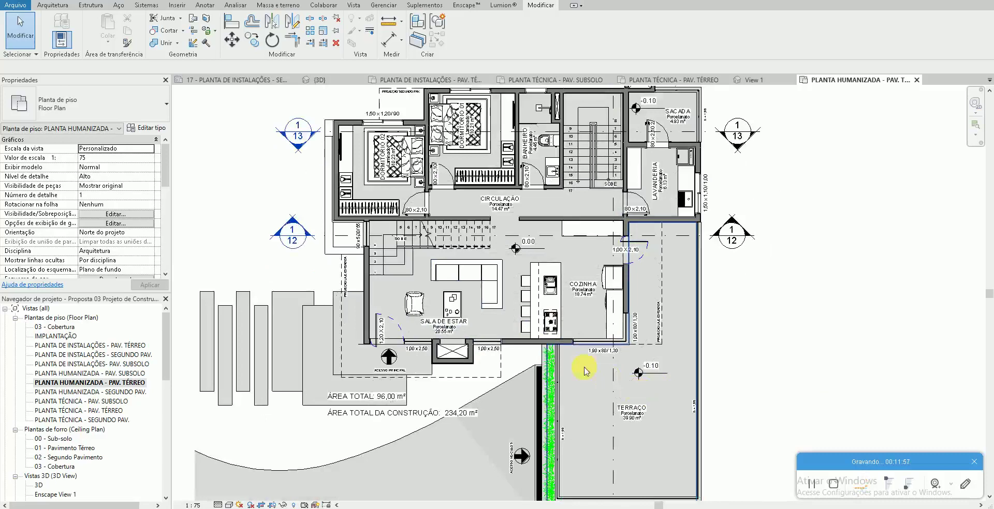
pyautogui.scroll(1, 580, 365)
pyautogui.scroll(-1, 492, 333)
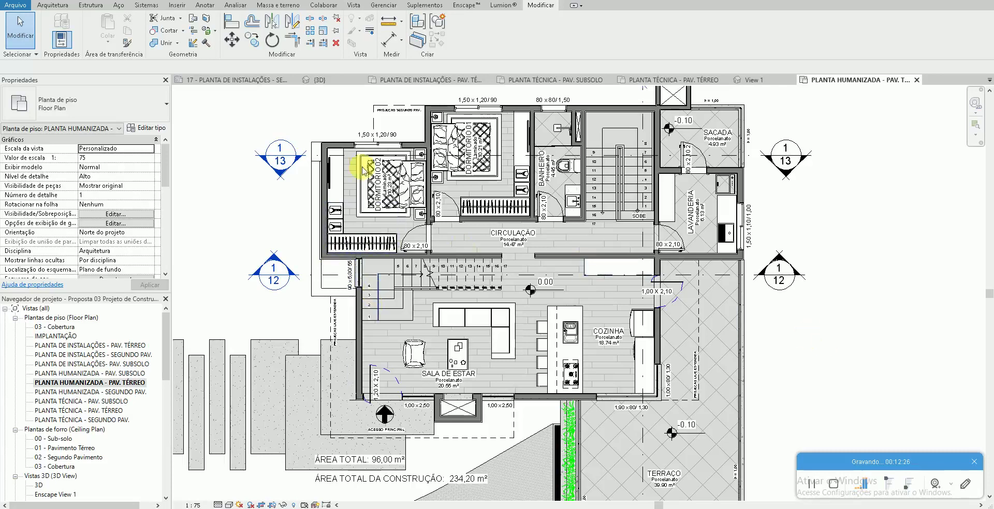
pyautogui.hotkey('ctrl', 'Tab')
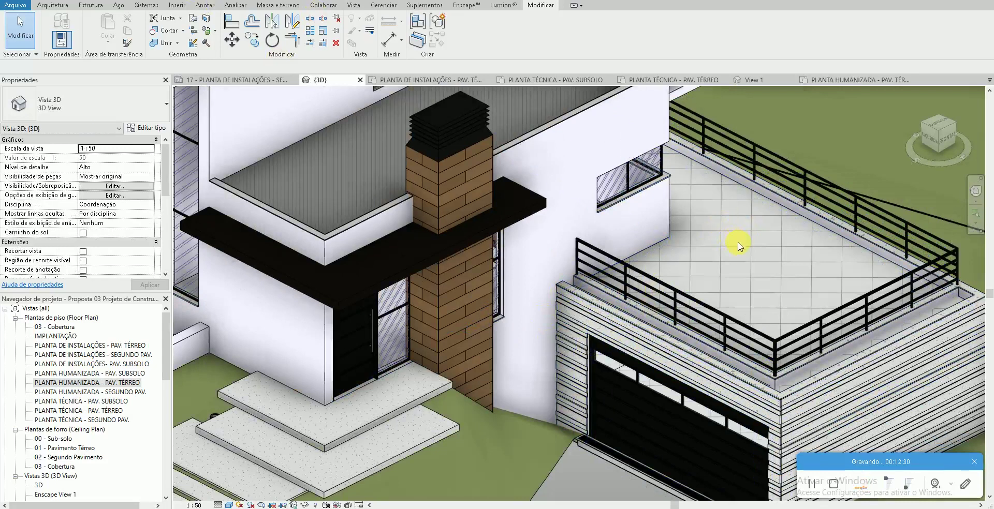
pyautogui.moveTo(484, 461); pyautogui.dragTo(558, 358, button='middle')
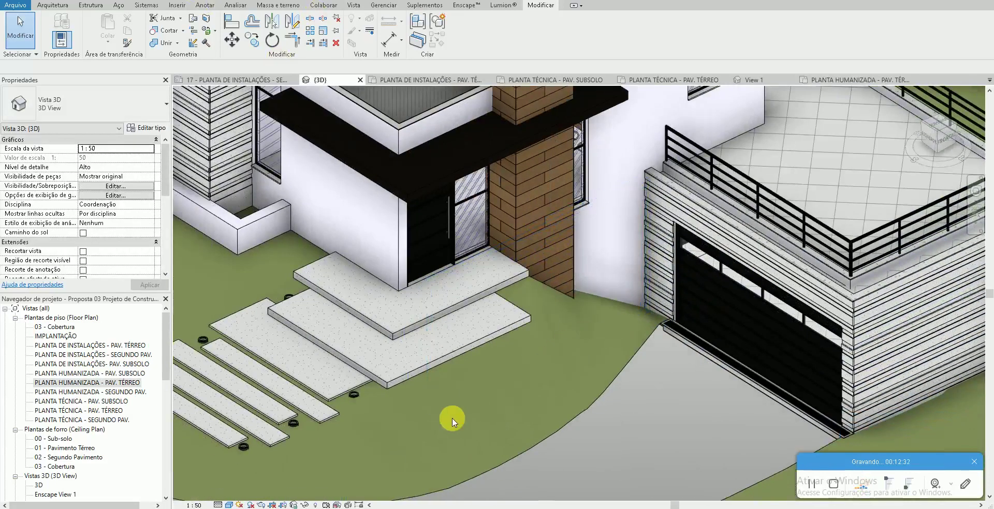
pyautogui.scroll(-2, 452, 422)
pyautogui.keyDown('shift'); pyautogui.moveTo(475, 402); pyautogui.dragTo(510, 433, button='middle'); pyautogui.keyUp('shift')
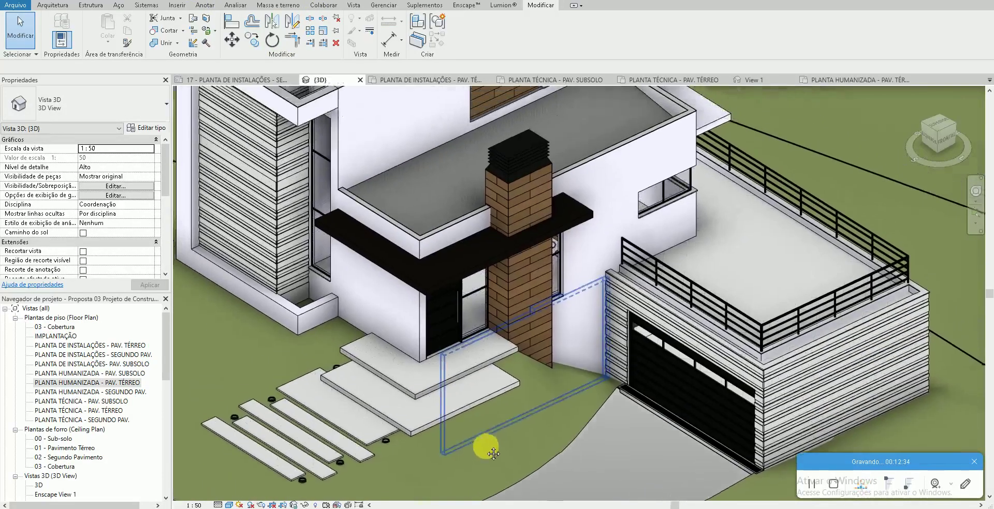
pyautogui.keyDown('shift'); pyautogui.moveTo(421, 474); pyautogui.dragTo(449, 467, button='middle'); pyautogui.keyUp('shift')
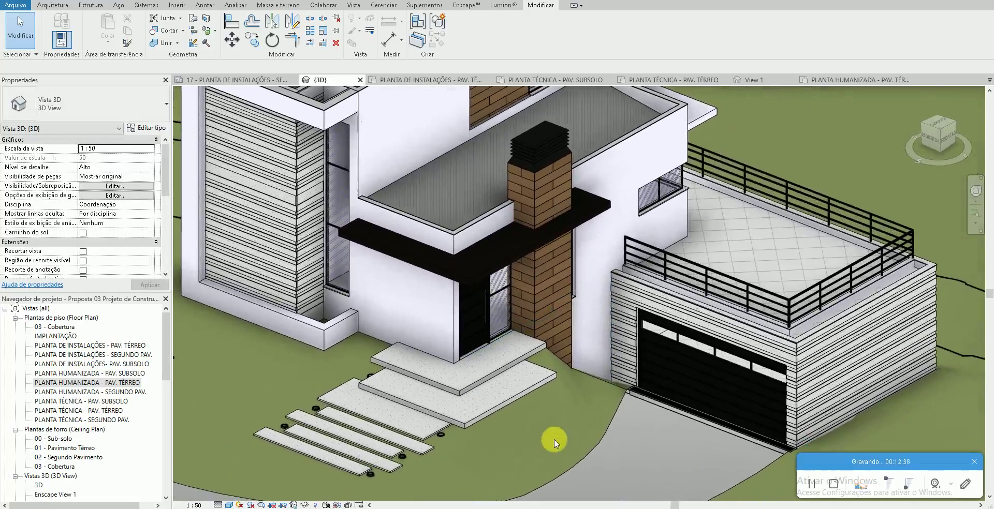
pyautogui.scroll(1, 554, 443)
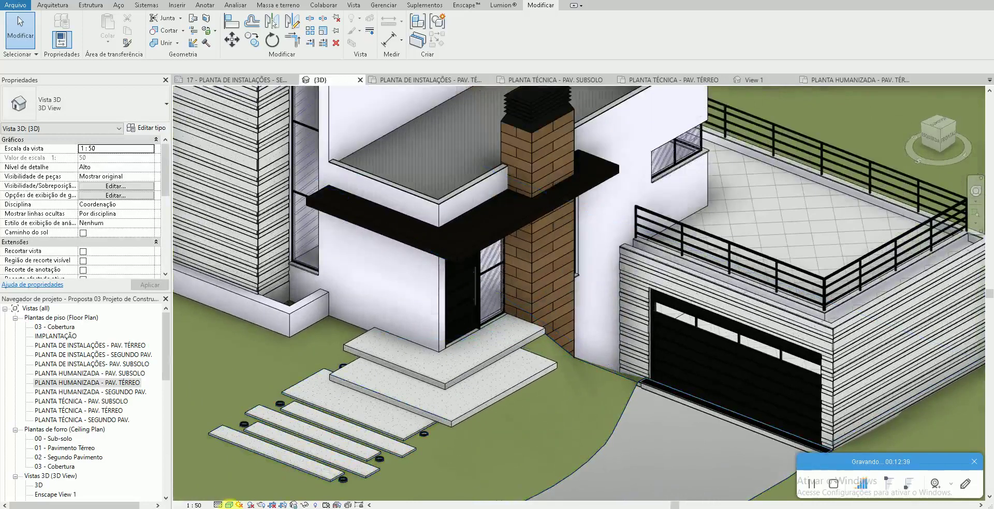
pyautogui.click(229, 506)
pyautogui.click(247, 484)
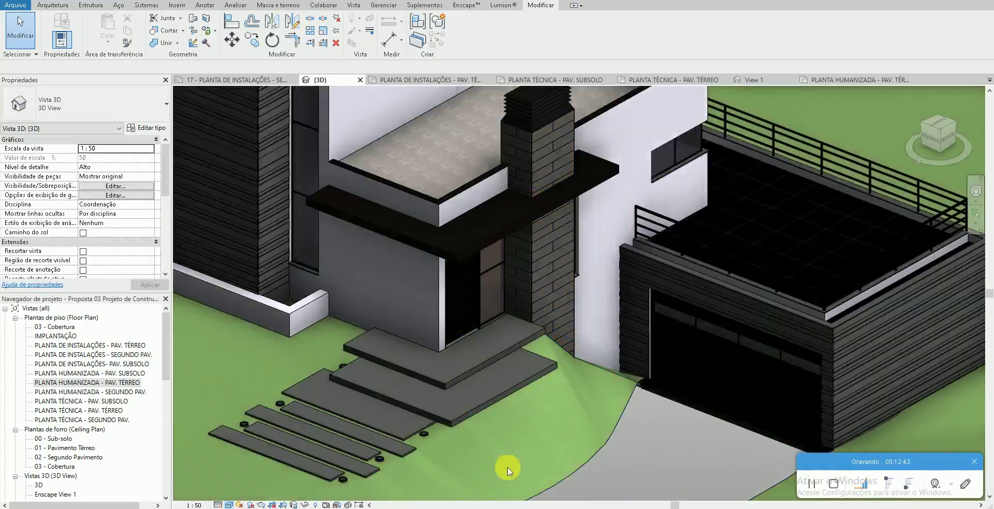
pyautogui.click(228, 505)
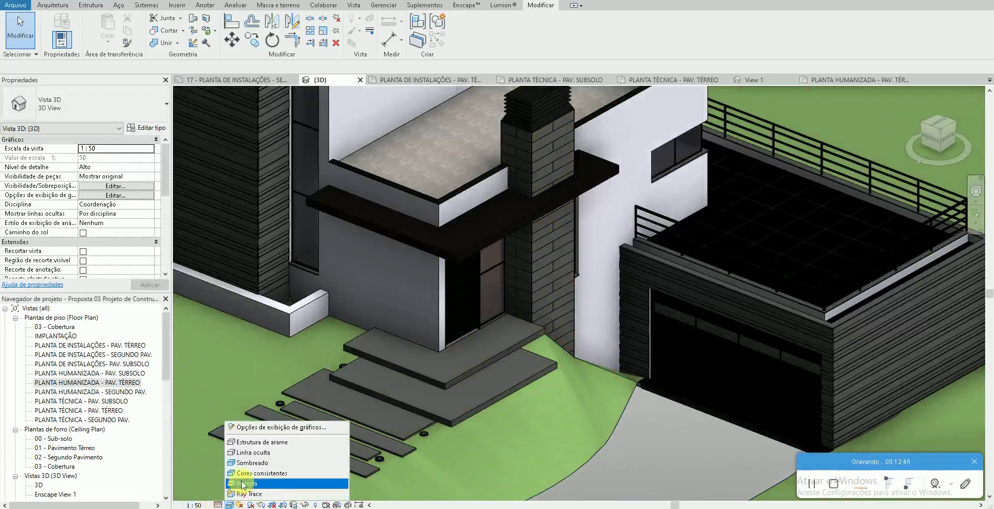
pyautogui.click(254, 474)
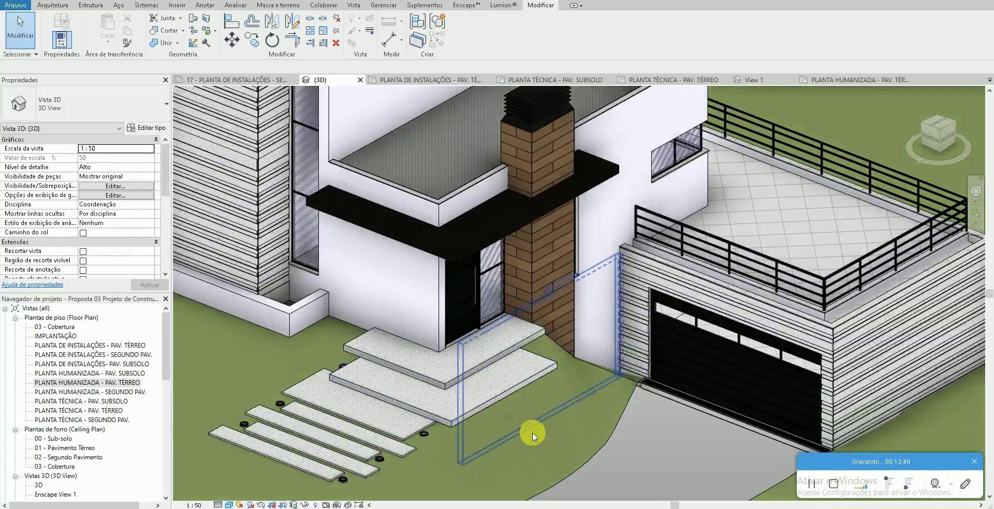
pyautogui.scroll(-1, 533, 429)
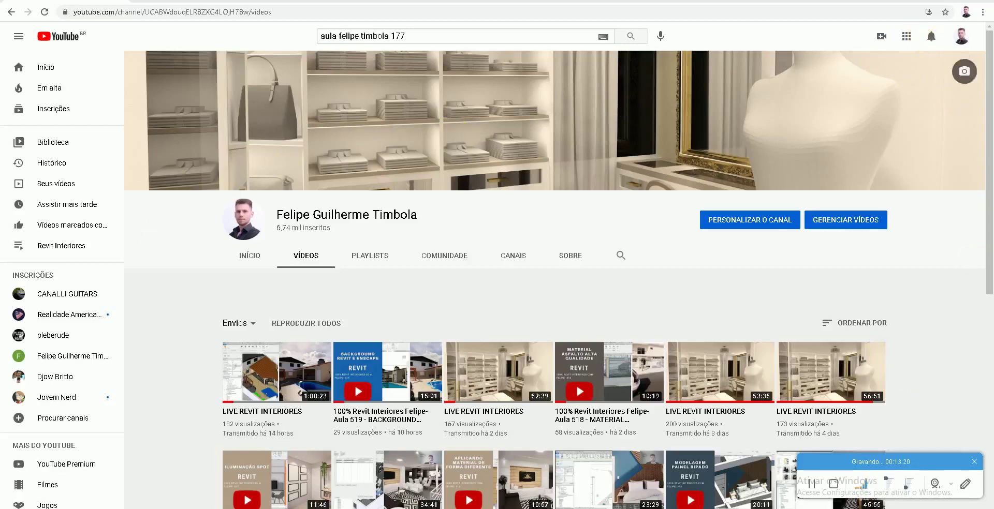
# - Switch from the YouTube channel to the architecture firm's Facebook page
pyautogui.hotkey('ctrl', 'Tab')
pyautogui.scroll(-1, 268, 337)
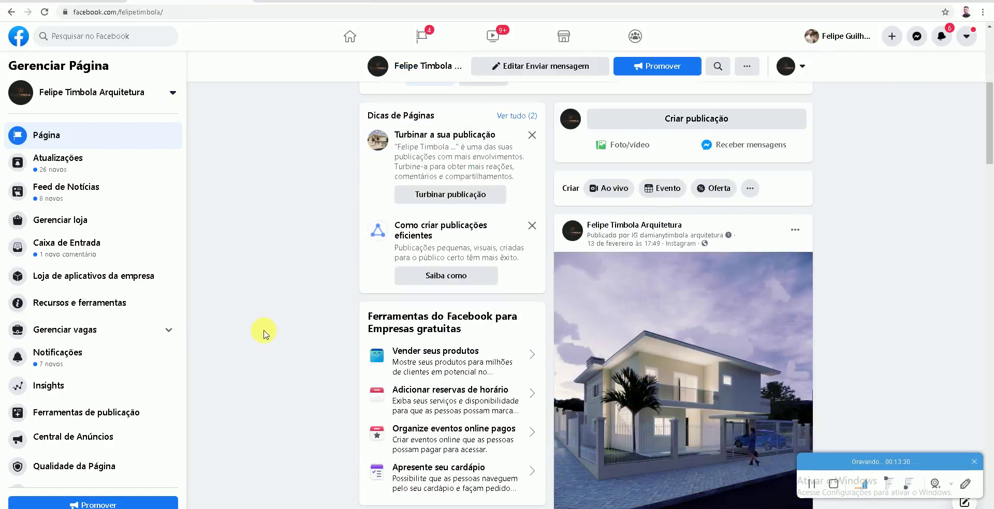
# - Scroll through the Facebook business page, then switch to the Instagram profile
pyautogui.scroll(-5, 265, 334)
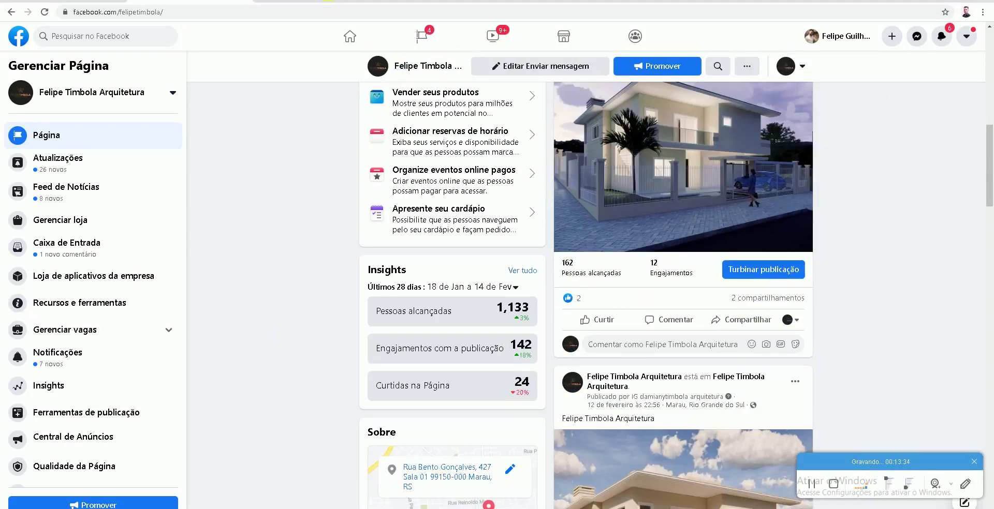
pyautogui.click(321, 3)
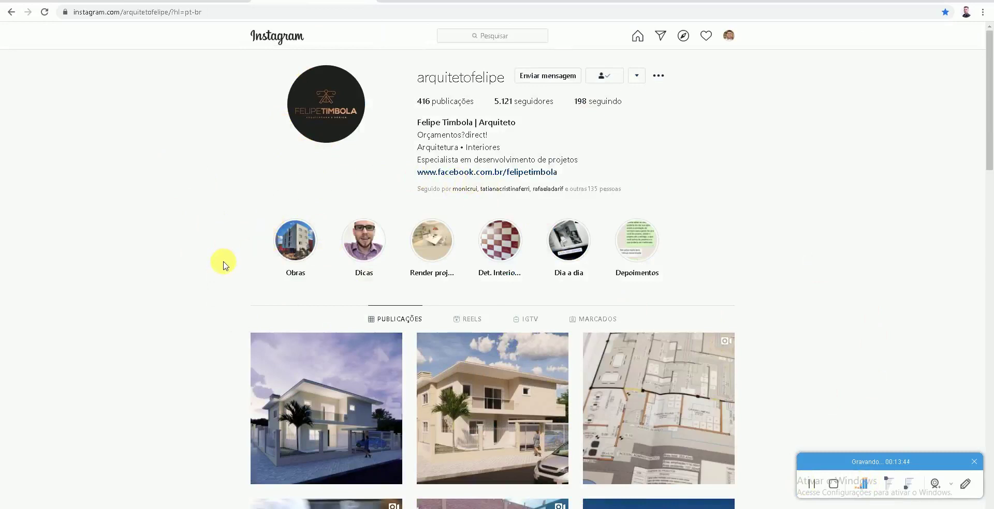
# - Browse the Instagram and Revit blocks profiles, then the Revit Interiores Brasil group and LinkedIn
pyautogui.scroll(-9, 224, 269)
pyautogui.scroll(-5, 230, 295)
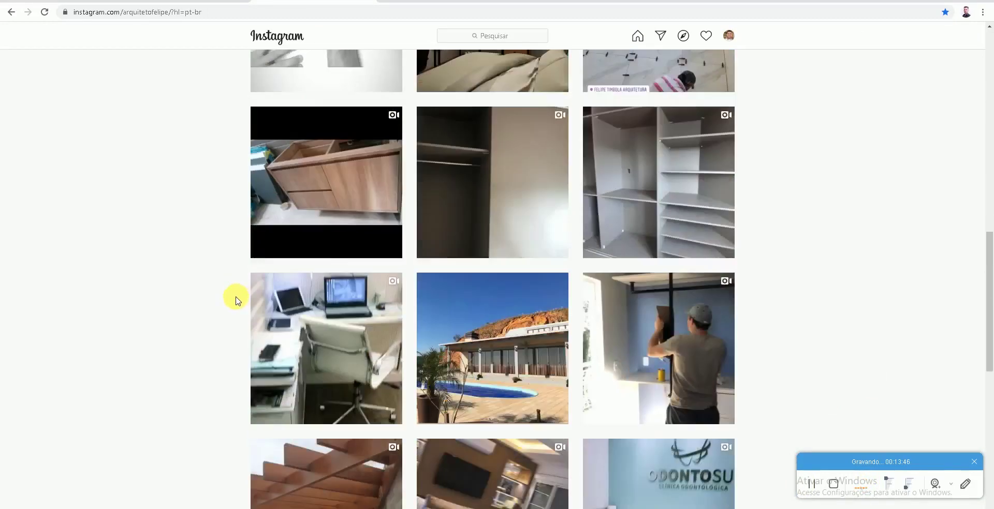
pyautogui.scroll(-3, 234, 300)
pyautogui.scroll(9, 232, 296)
pyautogui.scroll(8, 232, 296)
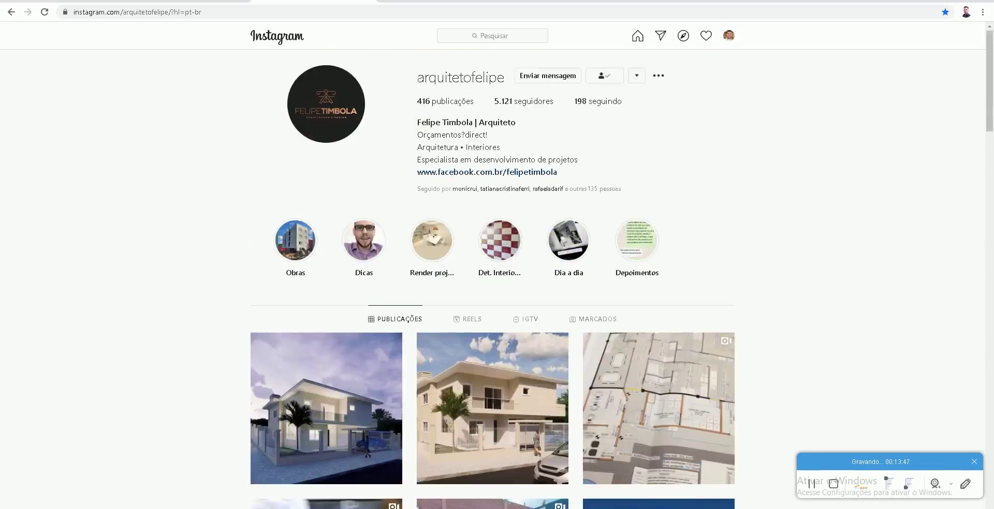
pyautogui.hotkey('alt', 'Left')
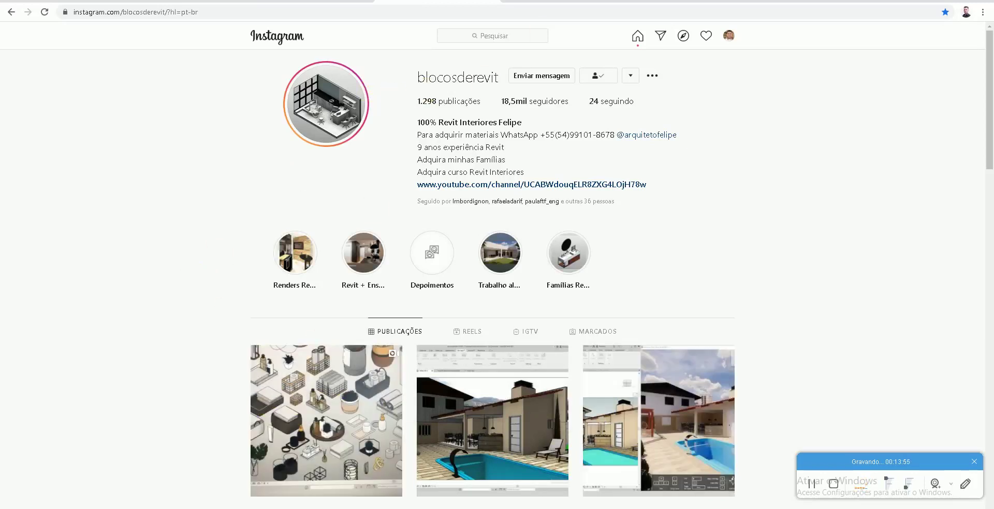
pyautogui.click(593, 2)
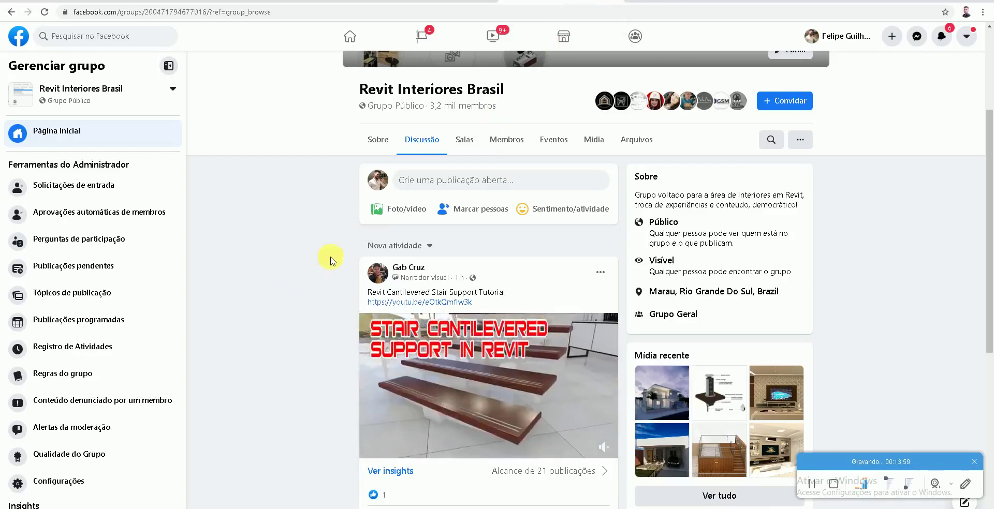
pyautogui.click(658, 1)
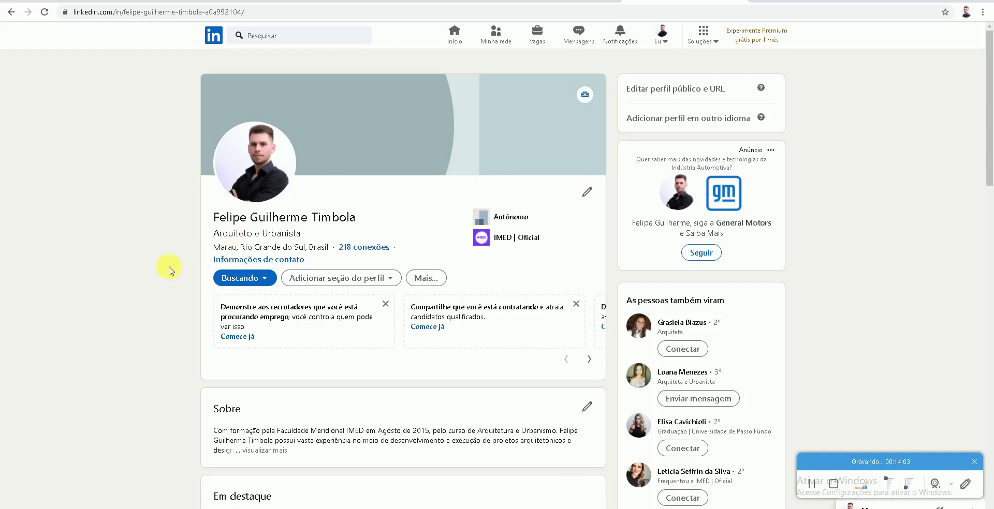
# - Switch to the Twitter profile tab
pyautogui.click(776, 1)
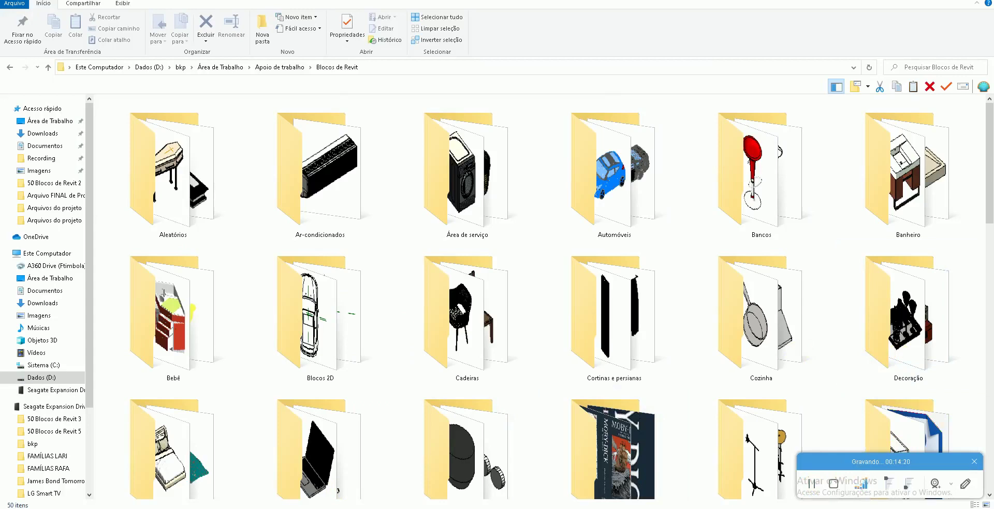
pyautogui.scroll(-1, 506, 382)
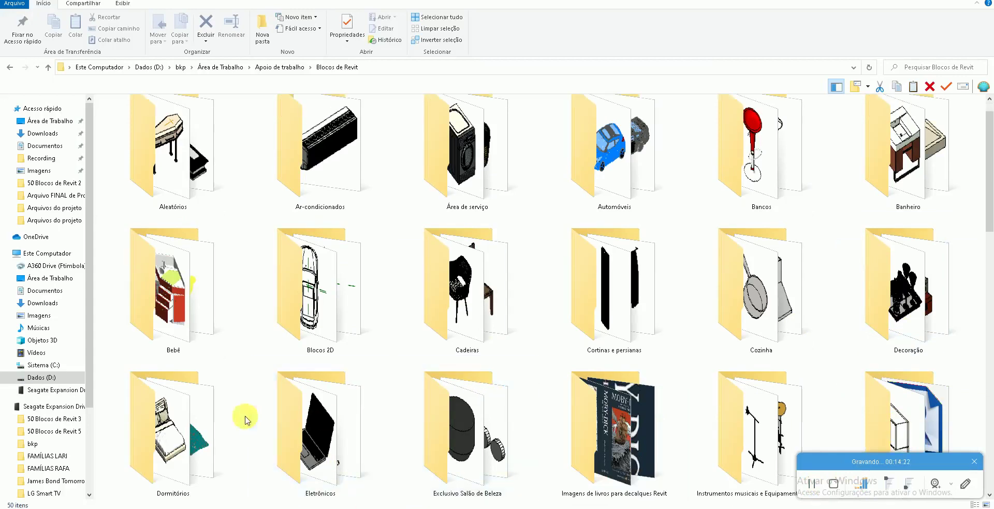
pyautogui.doubleClick(765, 314)
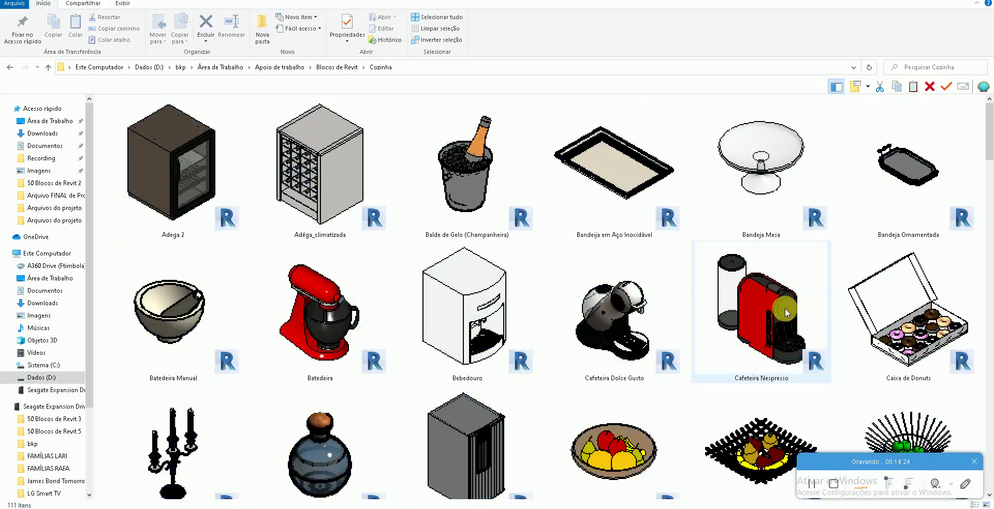
pyautogui.moveTo(988, 150)
pyautogui.mouseDown()
pyautogui.moveTo(989, 409)
pyautogui.moveTo(990, 231)
pyautogui.mouseUp()
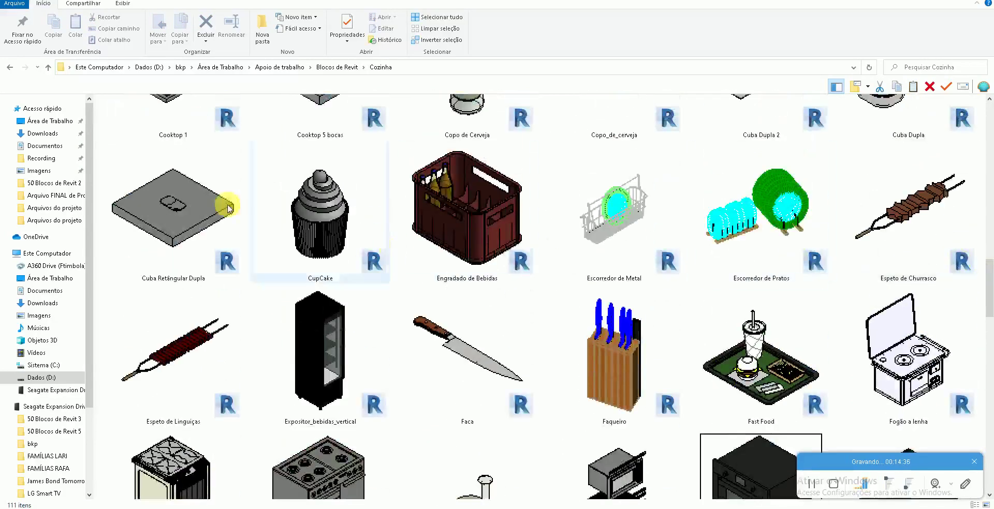
pyautogui.click(12, 67)
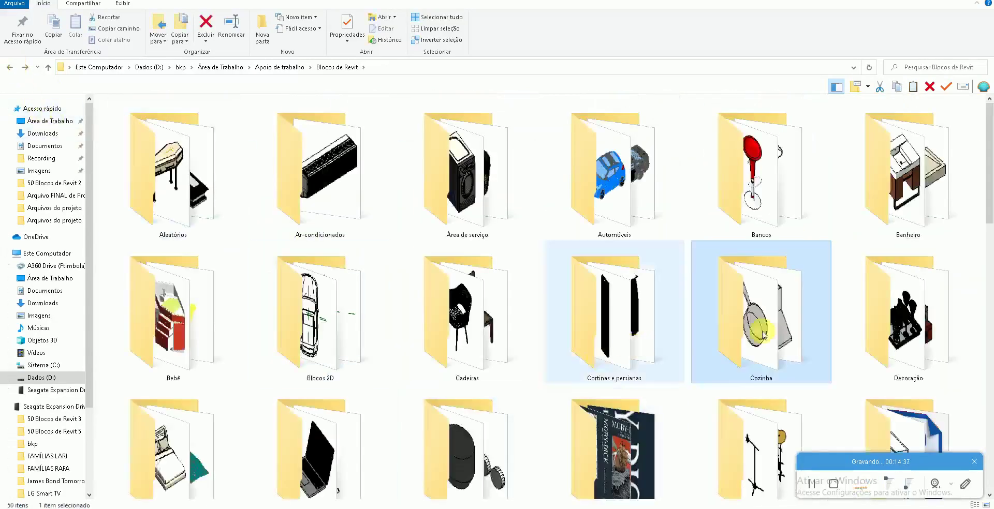
pyautogui.doubleClick(860, 329)
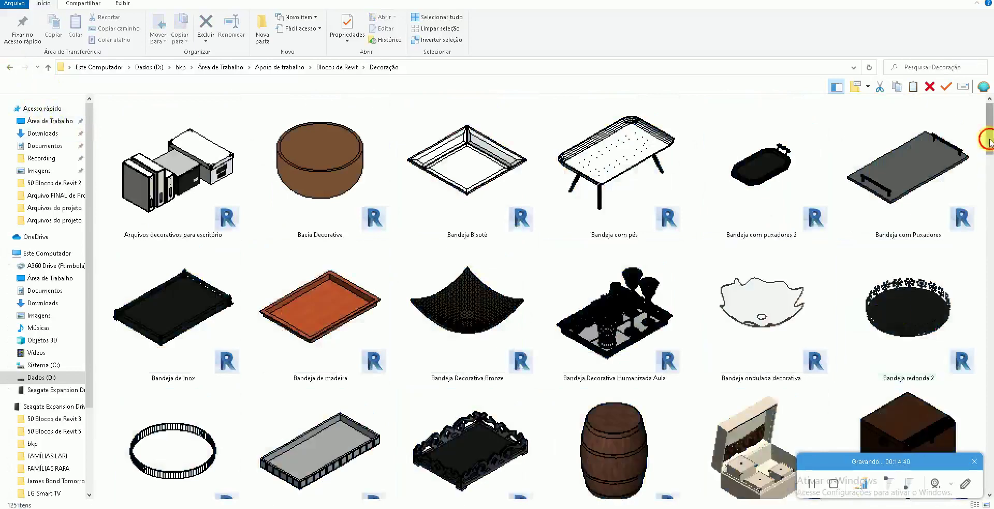
pyautogui.moveTo(990, 139); pyautogui.dragTo(982, 221)
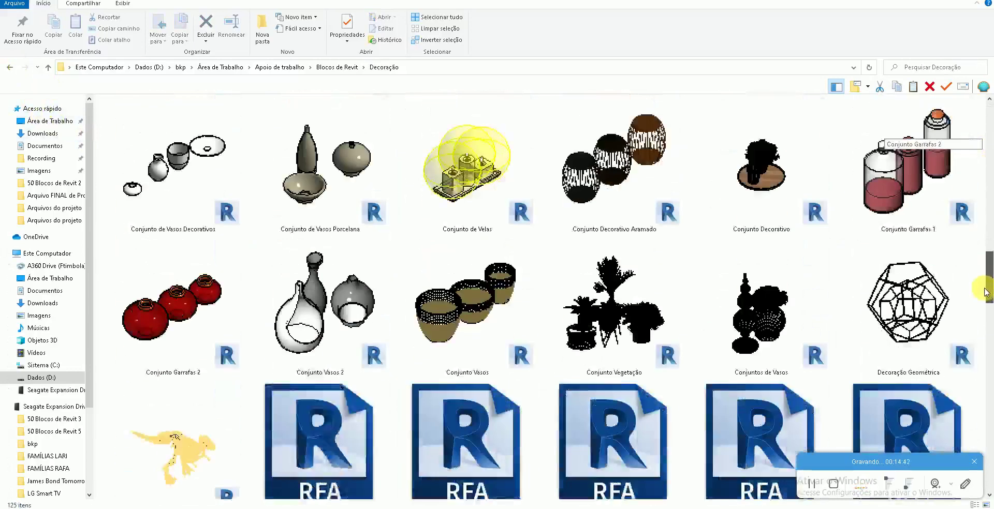
pyautogui.moveTo(982, 221); pyautogui.dragTo(982, 295)
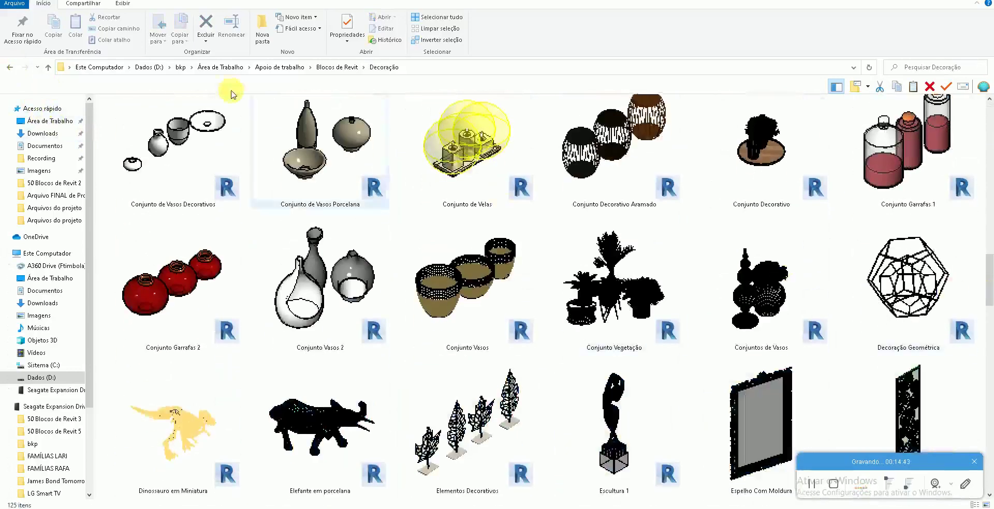
pyautogui.click(9, 67)
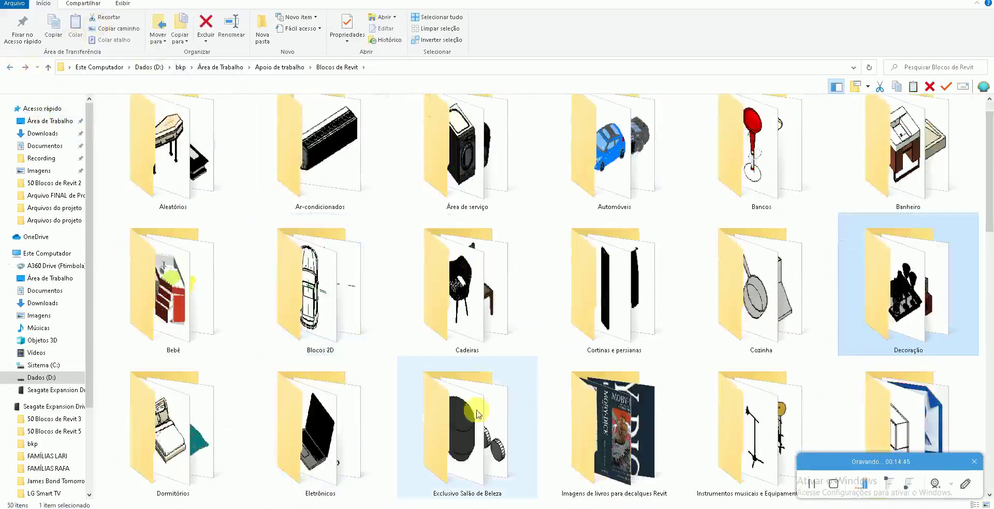
pyautogui.scroll(-2, 396, 413)
pyautogui.doubleClick(216, 417)
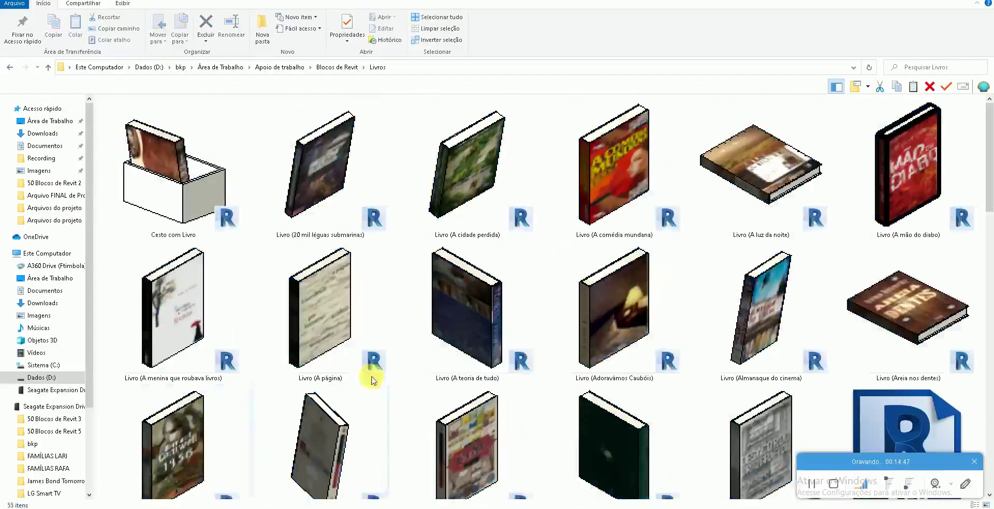
pyautogui.moveTo(989, 162); pyautogui.dragTo(969, 304)
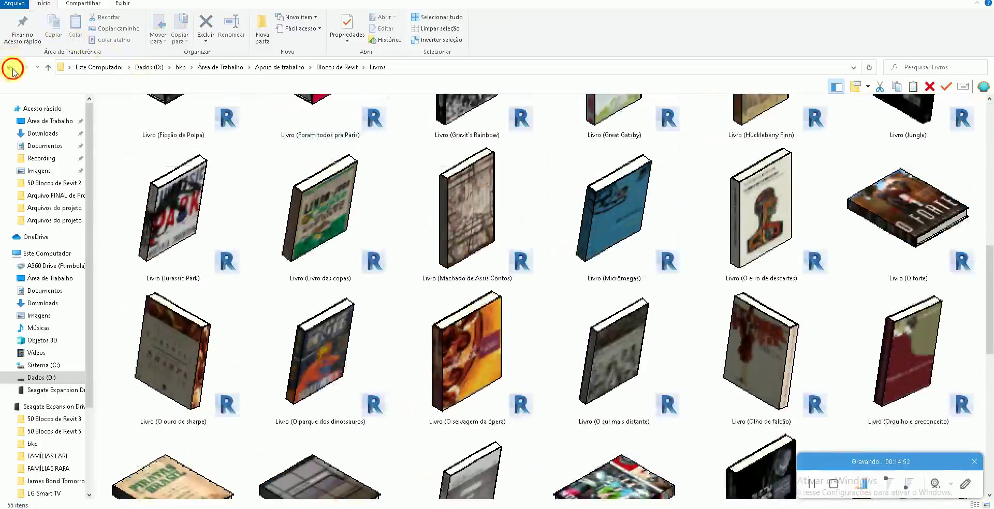
pyautogui.click(9, 67)
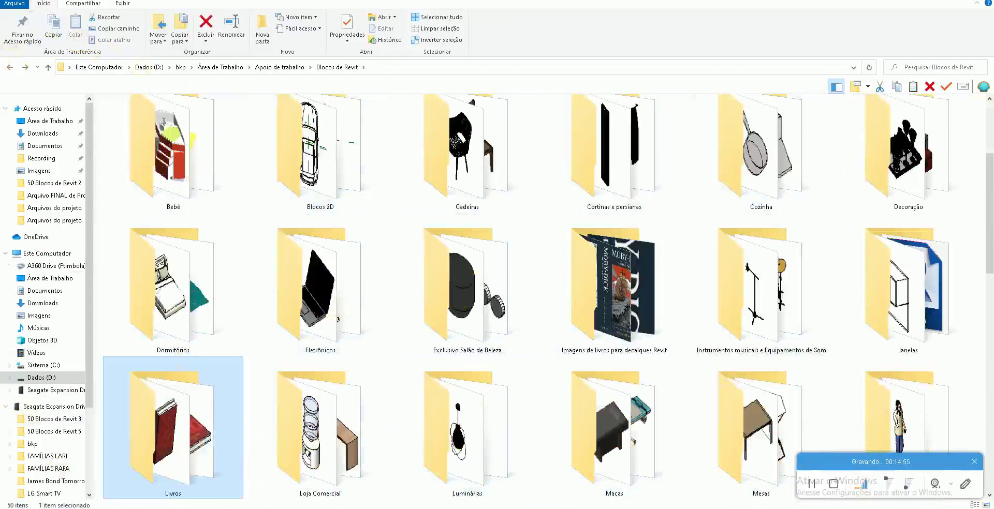
# - Bring up the Famílias Revit folder and select the Closet 2 Humanizado family
pyautogui.click(298, 482)
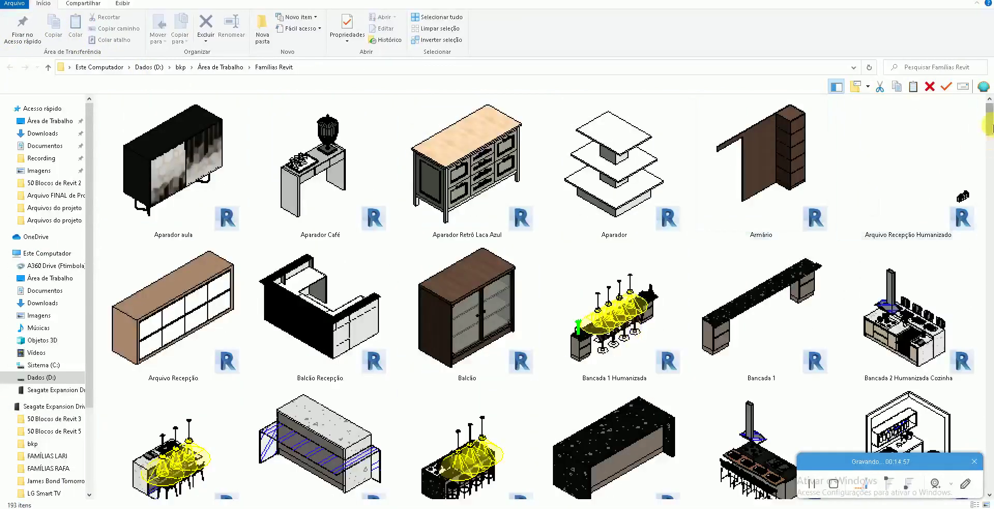
pyautogui.scroll(-2, 481, 214)
pyautogui.scroll(-2, 482, 214)
pyautogui.scroll(-1, 487, 306)
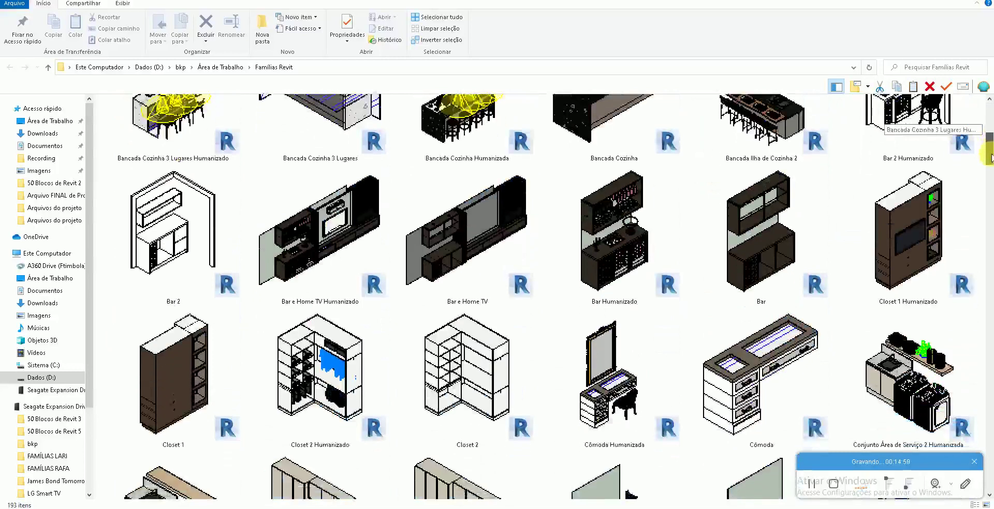
pyautogui.scroll(-1, 486, 306)
pyautogui.click(381, 314)
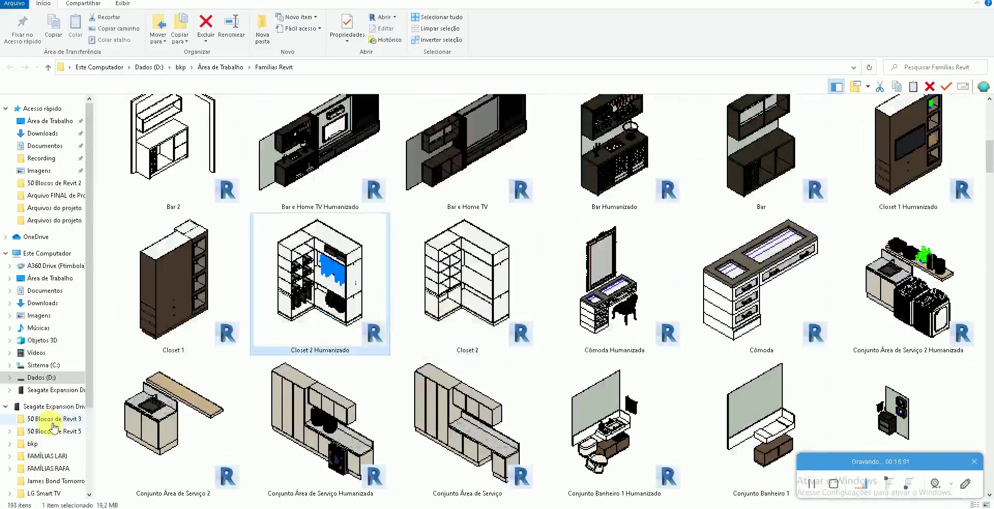
# - Step down through the bathroom, bedroom, shelf, TV and furniture family thumbnails
pyautogui.press('Down')
pyautogui.press('Down')
pyautogui.press('Down')
pyautogui.press('Down')
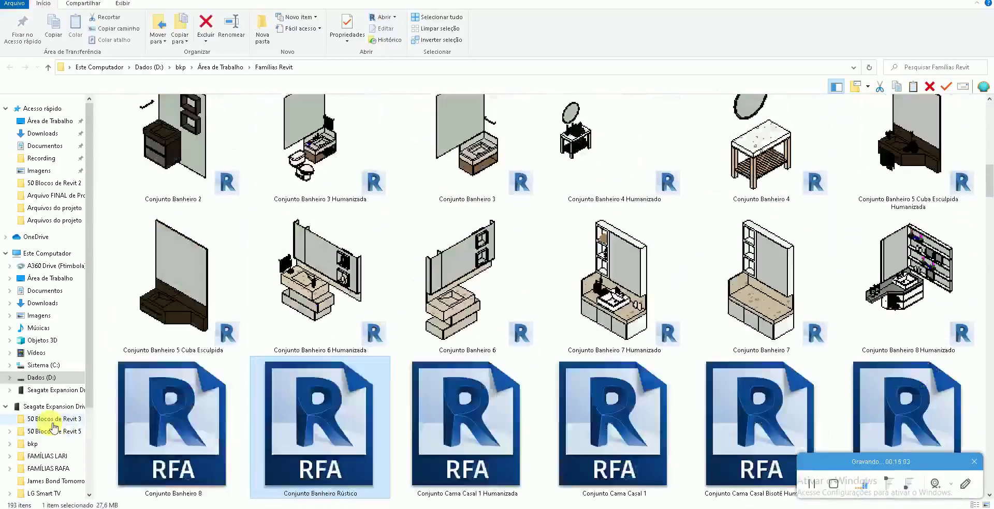
pyautogui.press('Down')
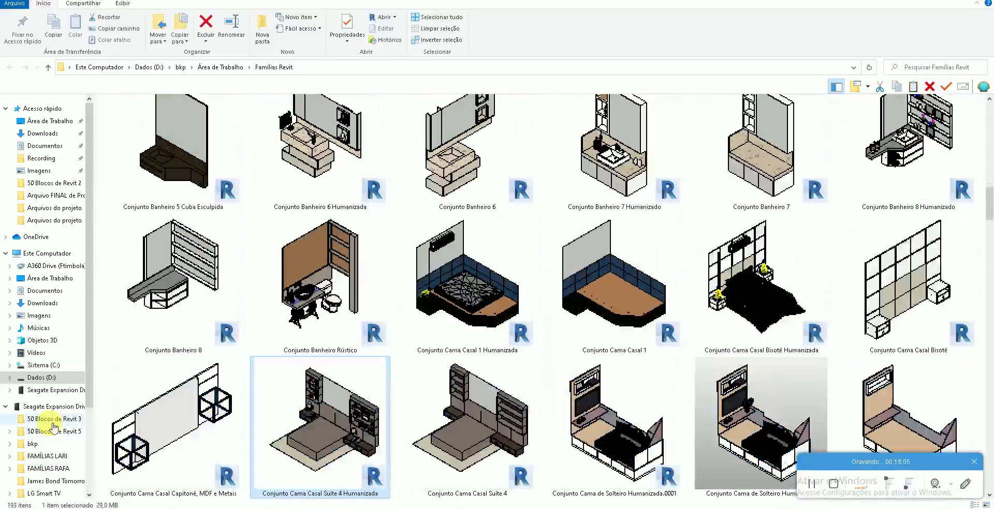
pyautogui.press('Down')
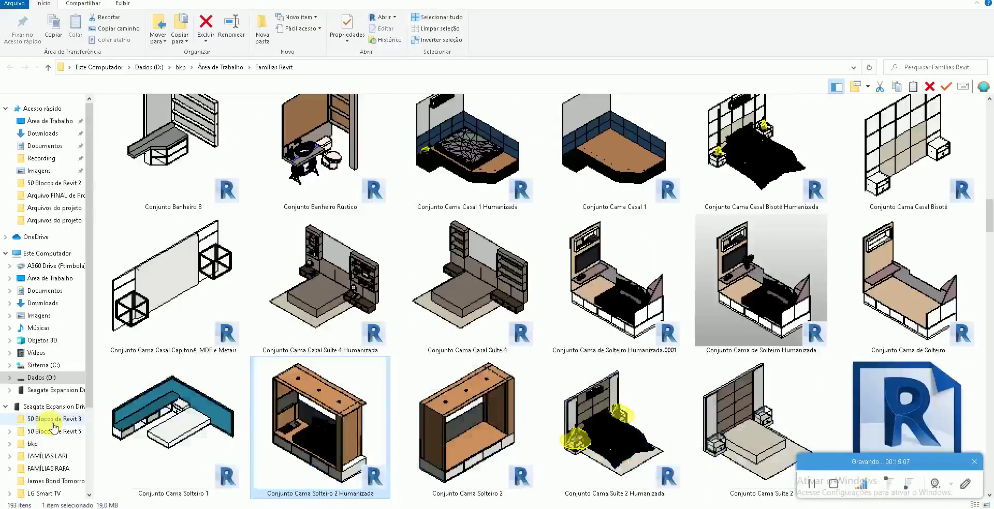
pyautogui.press('Down')
pyautogui.press('Down')
pyautogui.press('Down')
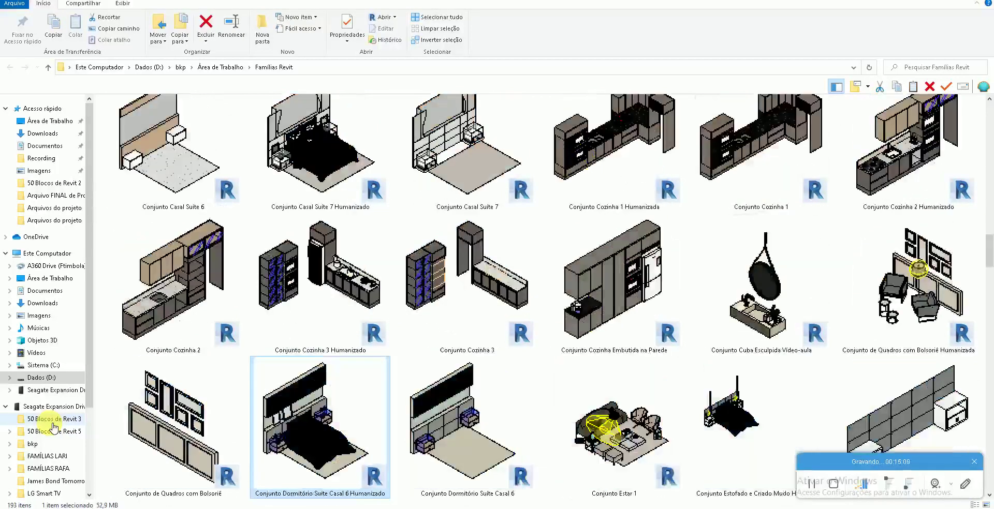
pyautogui.press('Down')
pyautogui.press('Down')
pyautogui.press('Down')
pyautogui.press('Down')
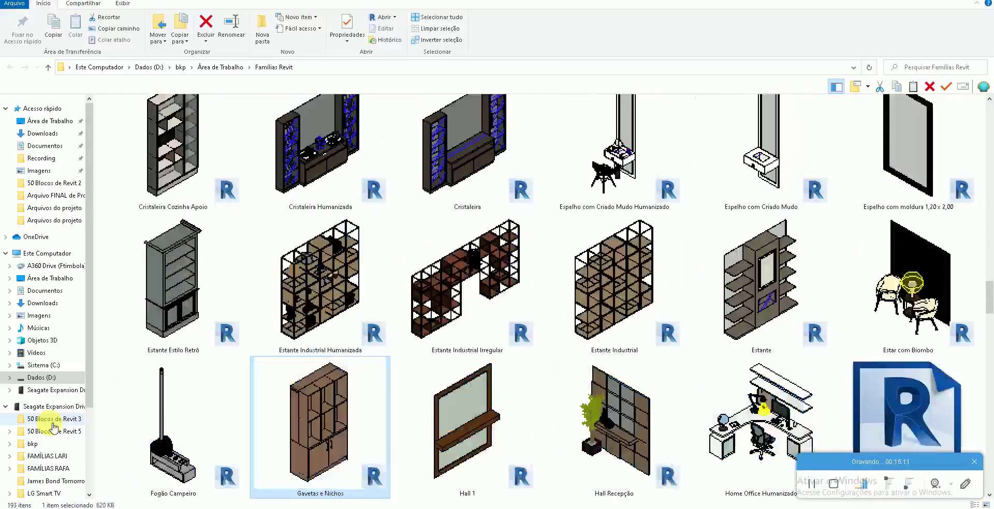
pyautogui.press('Down')
pyautogui.press('Down')
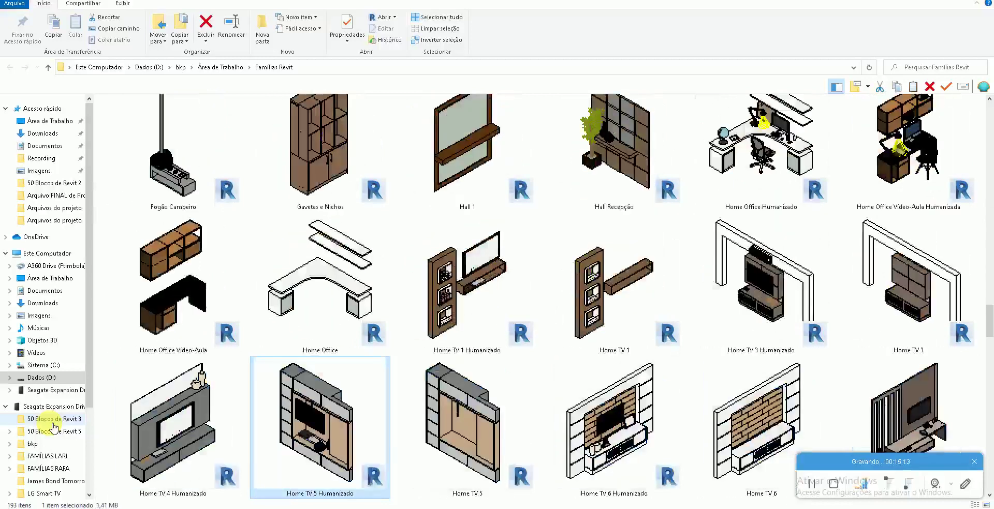
pyautogui.press('Down')
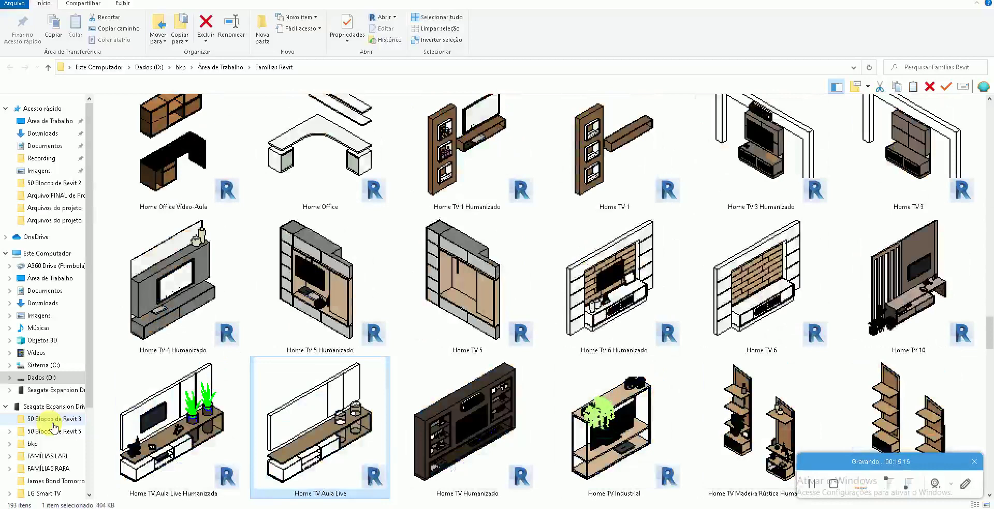
pyautogui.press('Down')
pyautogui.press('Down')
pyautogui.press('Down')
pyautogui.press('Down')
pyautogui.press('Down')
pyautogui.press('Down')
pyautogui.press('Down')
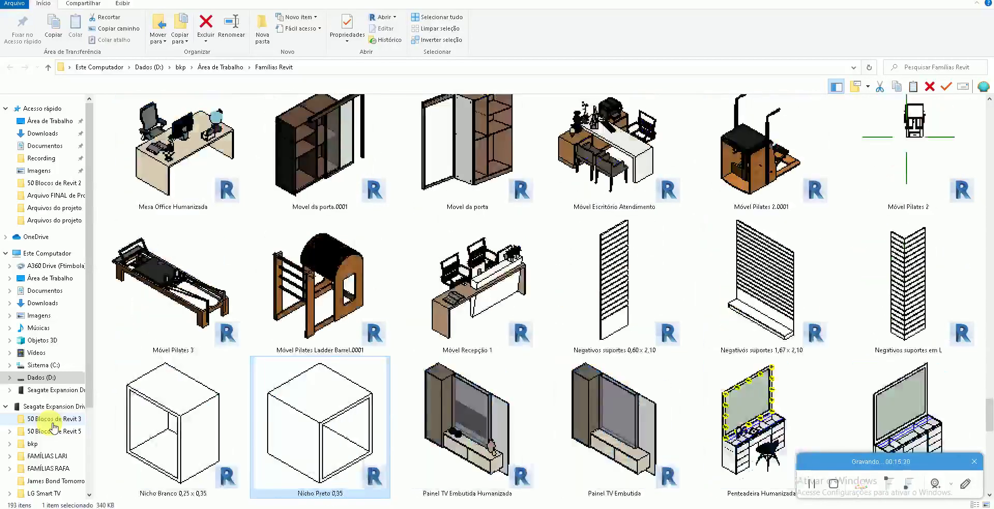
pyautogui.press('Down')
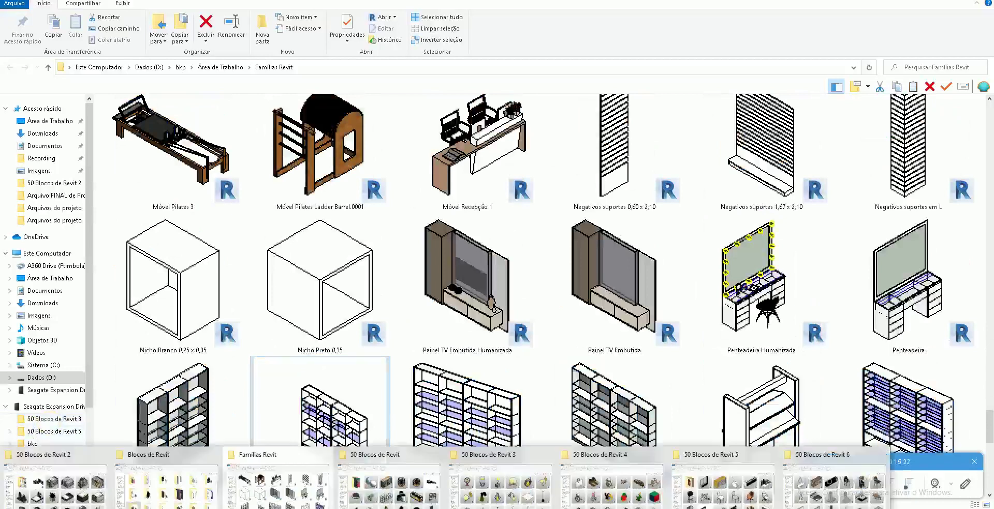
# - Browse the 50 Blocos de Revit windows 1 through 4, scrolling each
pyautogui.click(367, 495)
pyautogui.scroll(-3, 499, 250)
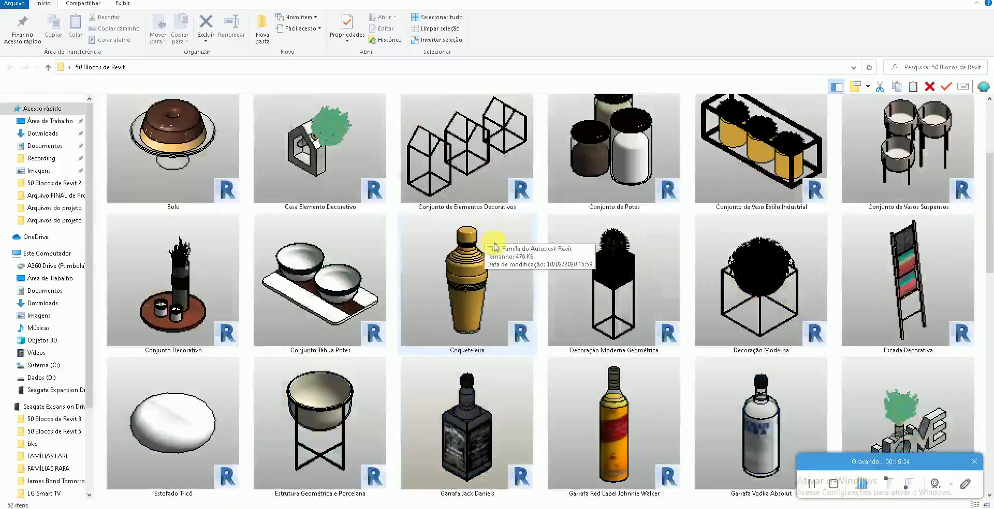
pyautogui.scroll(-3, 496, 268)
pyautogui.click(51, 507)
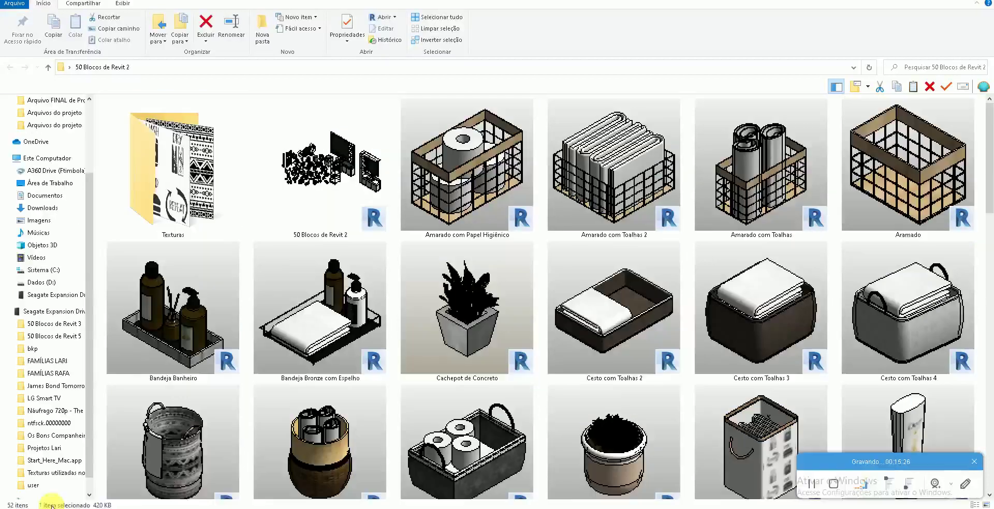
pyautogui.click(489, 484)
pyautogui.scroll(-1, 490, 310)
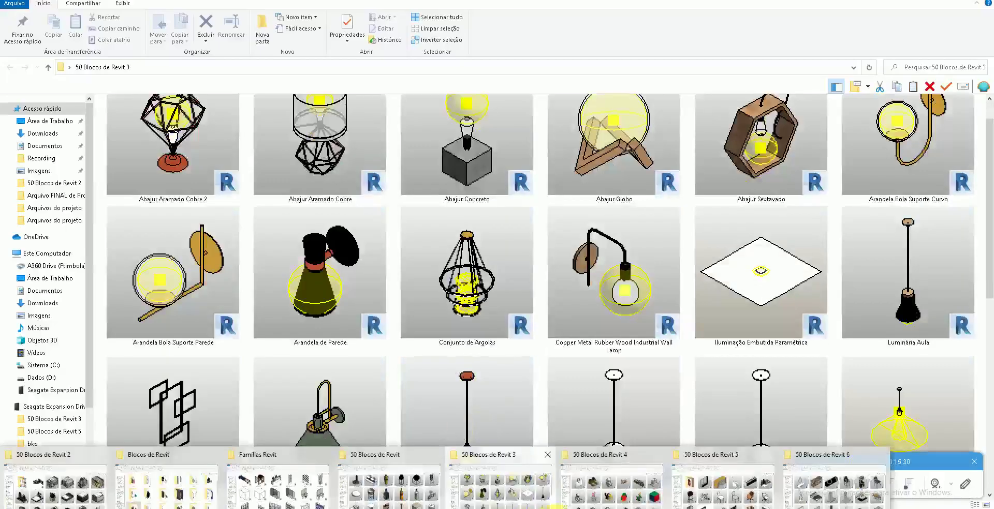
pyautogui.click(603, 484)
pyautogui.scroll(-2, 517, 399)
pyautogui.scroll(-2, 519, 406)
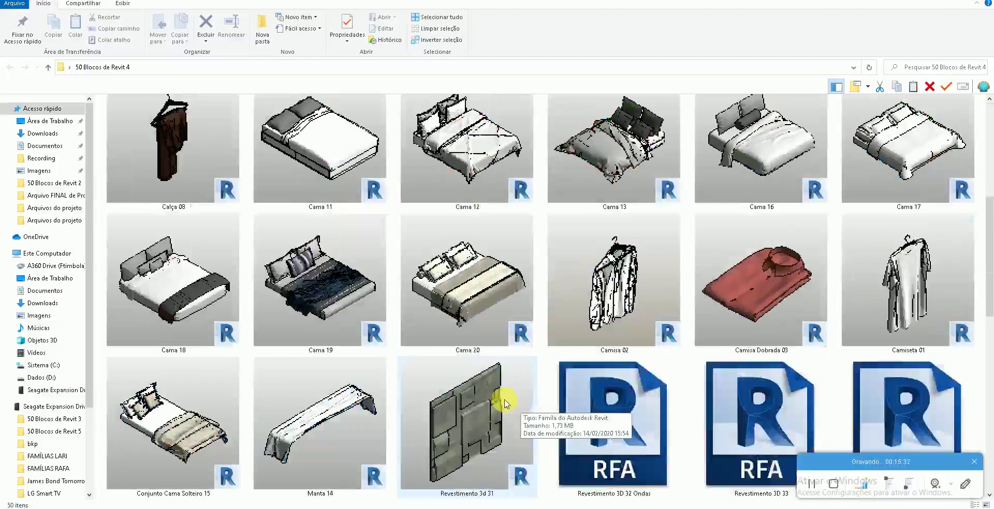
# - Browse the 50 Blocos de Revit 5 and 6 windows, then go to Dados (D:)
pyautogui.click(694, 491)
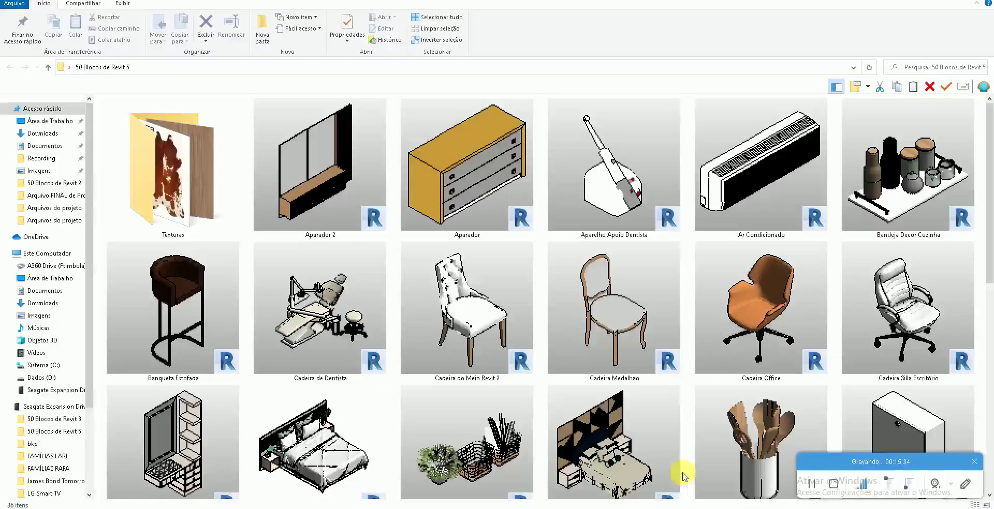
pyautogui.scroll(-2, 637, 407)
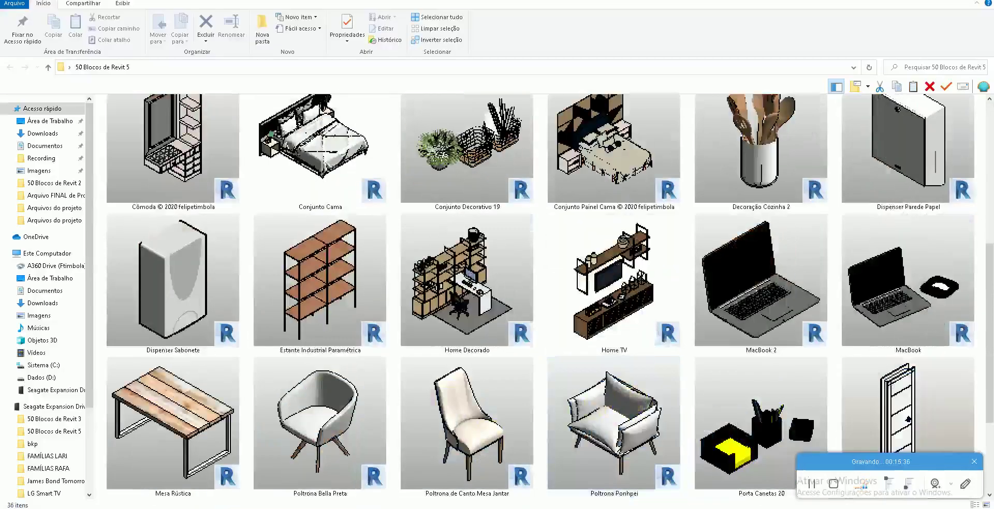
pyautogui.click(828, 486)
pyautogui.scroll(-2, 751, 414)
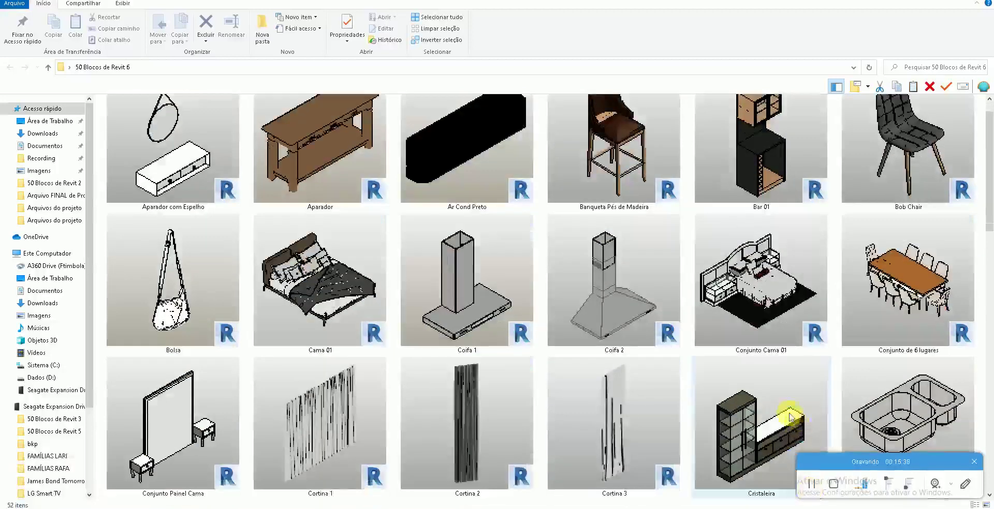
pyautogui.scroll(-2, 721, 409)
pyautogui.scroll(-1, 717, 371)
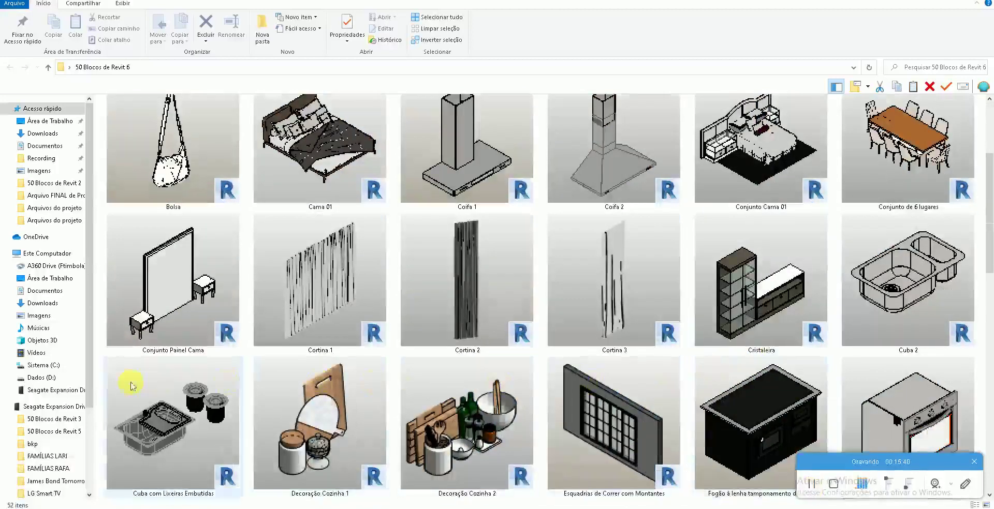
pyautogui.click(41, 378)
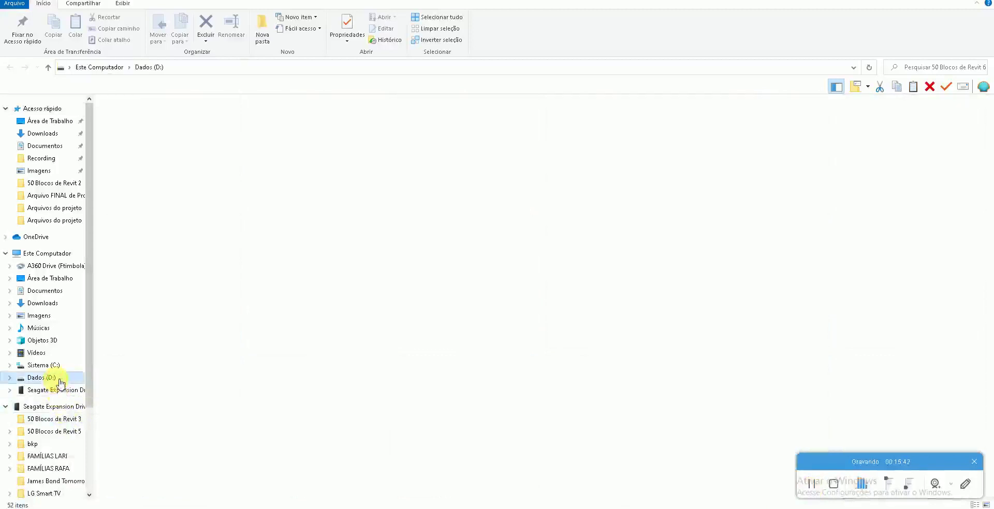
# - Look into Curso Revit + Enscape, then open bkp and its Revit interiors course folder
pyautogui.click(366, 144)
pyautogui.doubleClick(366, 144)
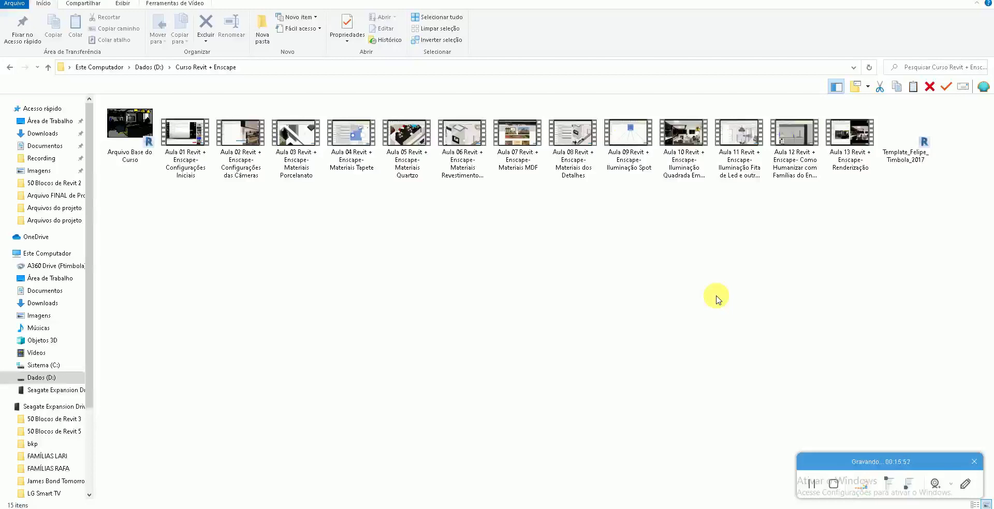
pyautogui.click(11, 68)
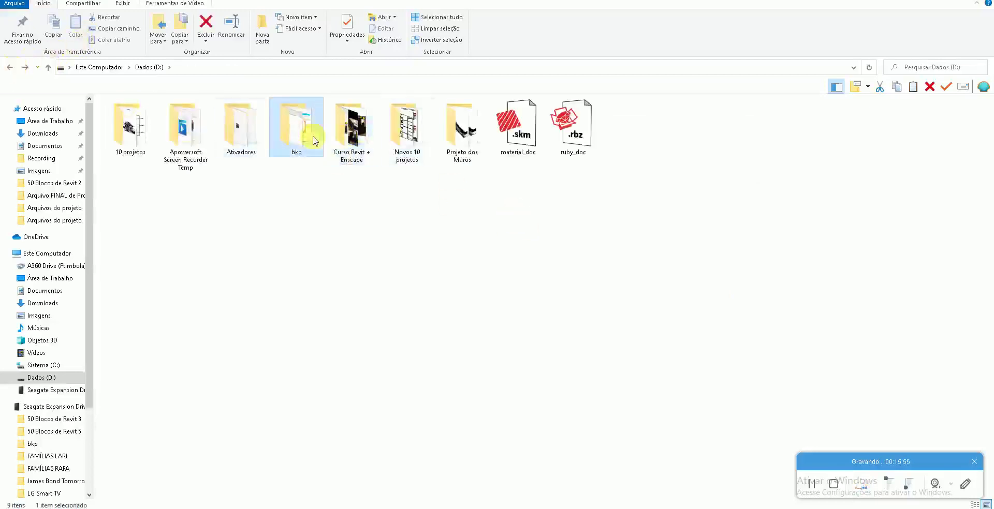
pyautogui.doubleClick(311, 133)
pyautogui.doubleClick(412, 147)
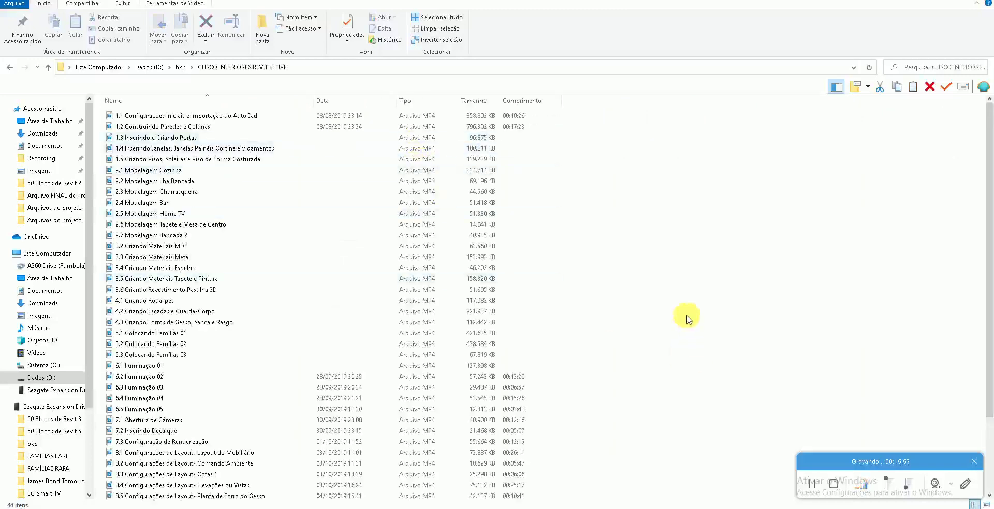